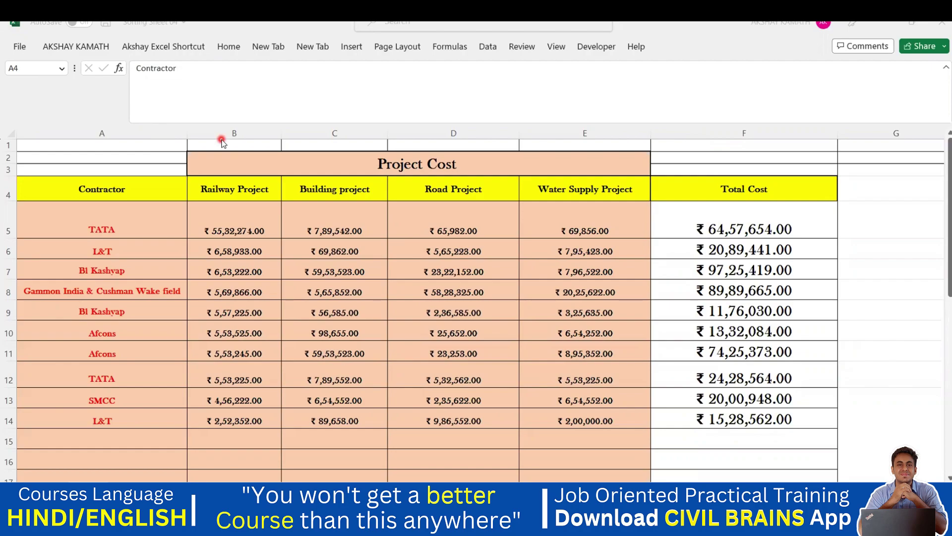
{"action": "left_click", "coordinate": [680, 193]}
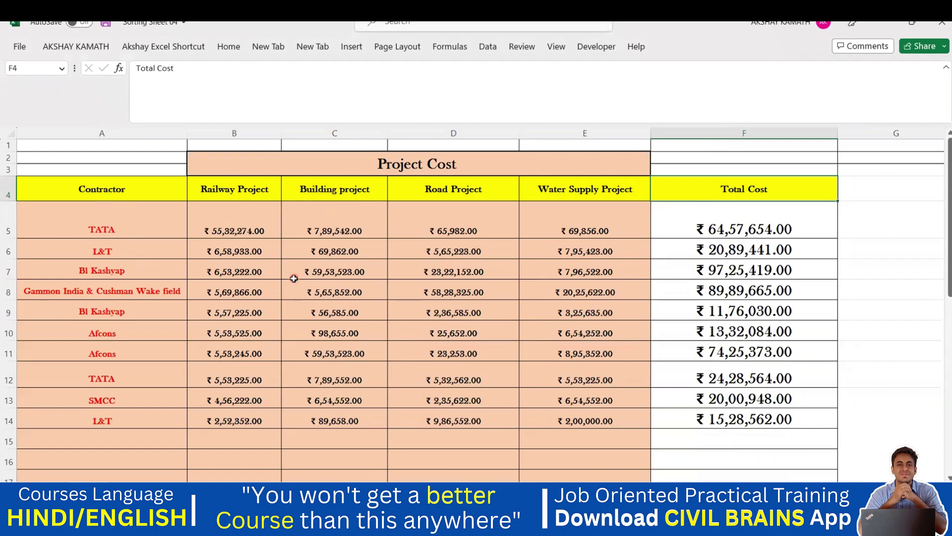
{"action": "left_click_drag", "start_coordinate": [114, 242], "coordinate": [571, 367]}
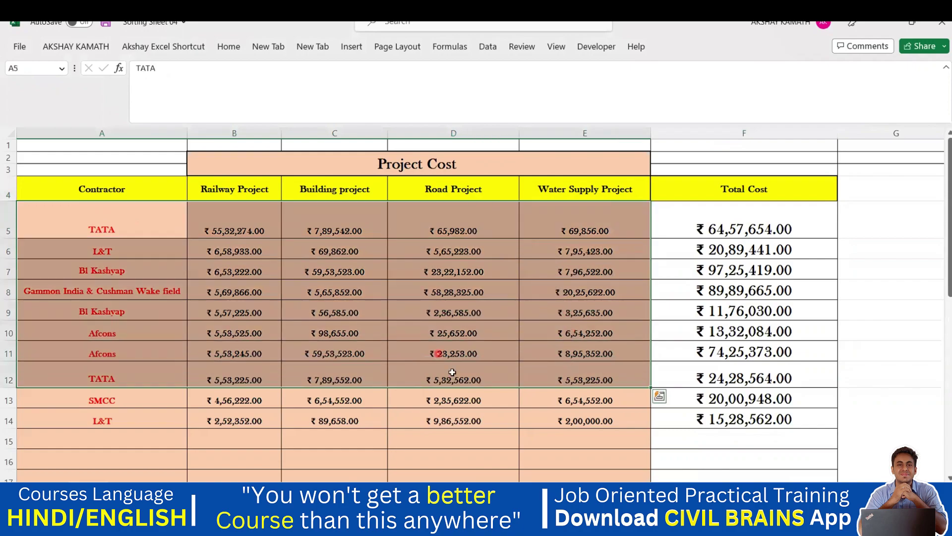
{"action": "left_click", "coordinate": [545, 374]}
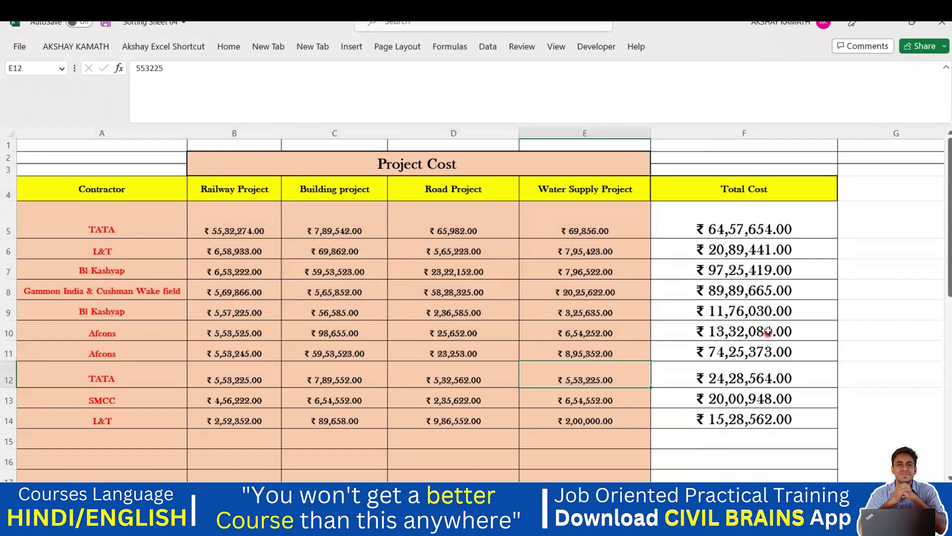
{"action": "left_click", "coordinate": [747, 190]}
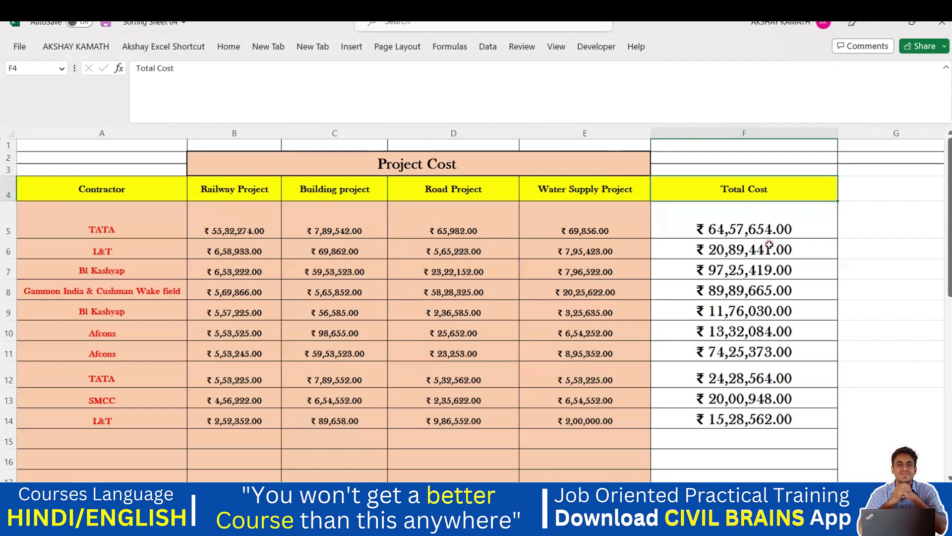
- Replace the first Total Cost entry in F5 with the formula =B5+C5+D5+E5, summing TATA's four project costs
{"action": "left_click", "coordinate": [814, 232]}
{"action": "key", "text": "BackSpace"}
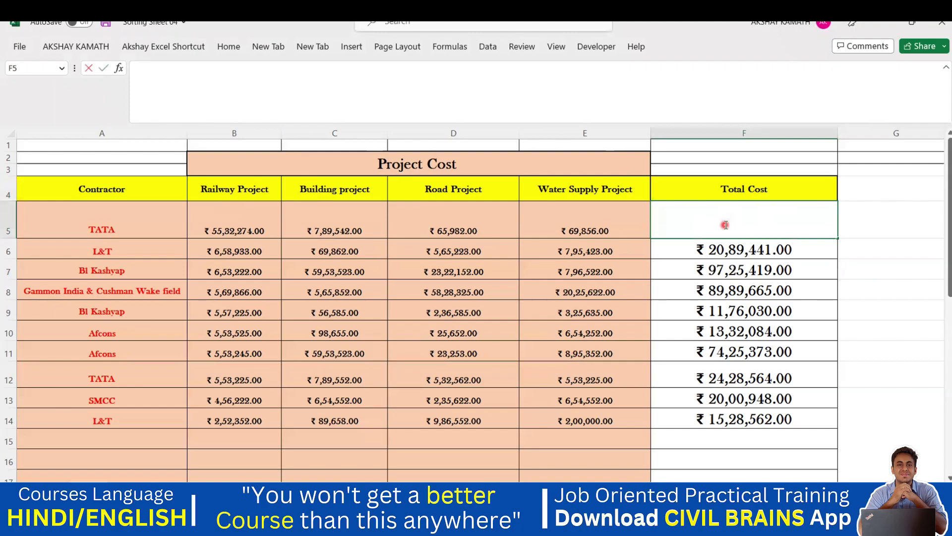
{"action": "type", "text": "="}
{"action": "left_click", "coordinate": [233, 221]}
{"action": "type", "text": "+"}
{"action": "left_click", "coordinate": [334, 228]}
{"action": "type", "text": "+"}
{"action": "left_click", "coordinate": [489, 226]}
{"action": "type", "text": "+"}
{"action": "left_click", "coordinate": [551, 229]}
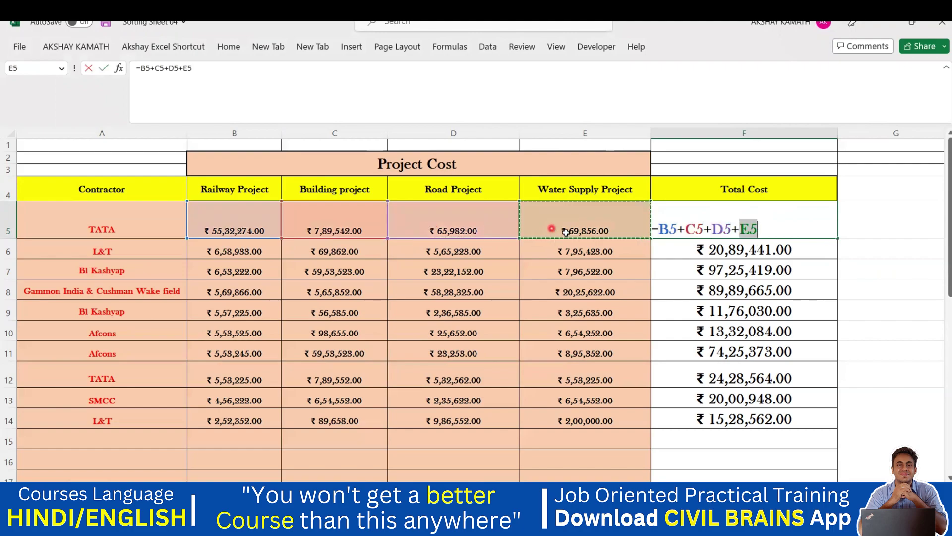
{"action": "key", "text": "Return"}
- Clear the Total Cost cells F6:F14 and fill them down again with the formula from F5
{"action": "left_click", "coordinate": [786, 228]}
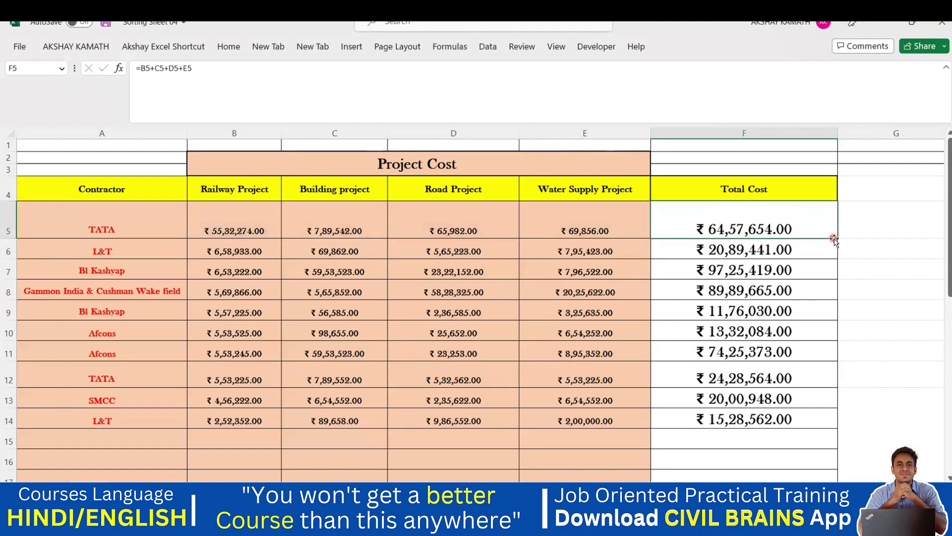
{"action": "left_click_drag", "start_coordinate": [824, 245], "coordinate": [818, 419]}
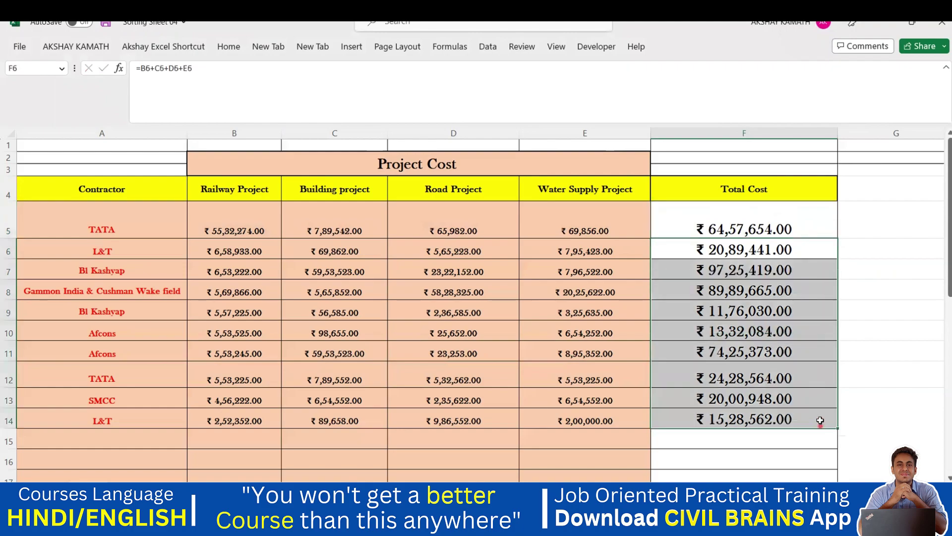
{"action": "key", "text": "Delete"}
{"action": "left_click", "coordinate": [776, 233]}
{"action": "left_click_drag", "start_coordinate": [838, 238], "coordinate": [834, 419]}
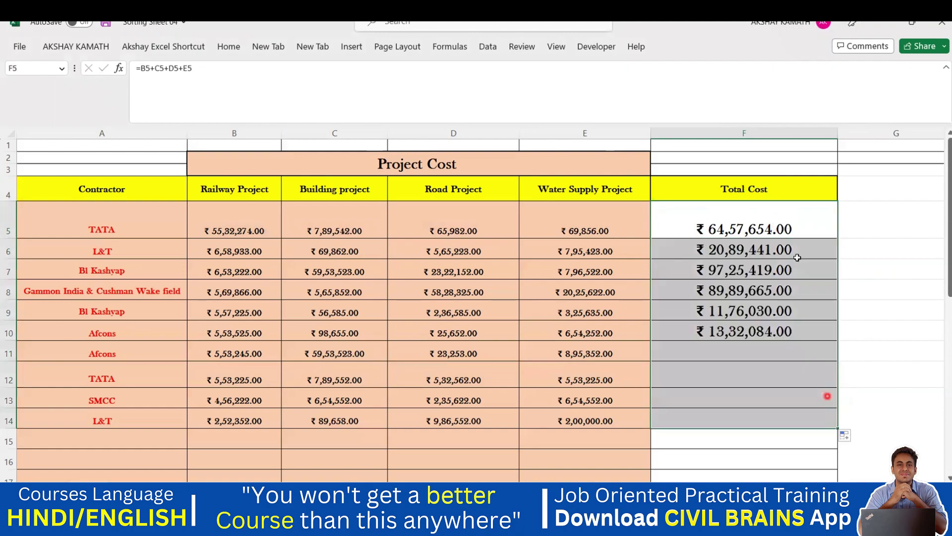
{"action": "left_click", "coordinate": [866, 322]}
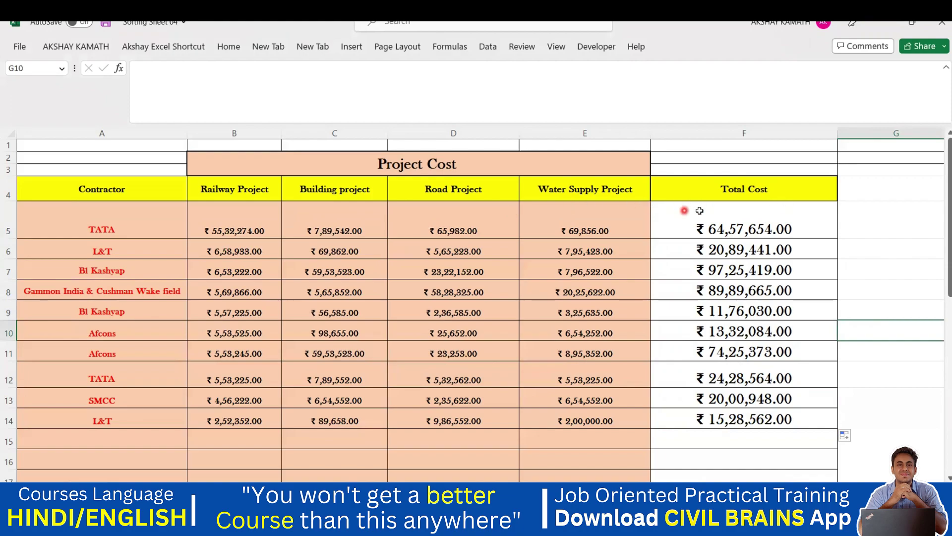
- Try to add filters to the table with the empty cell G5 beside the Total Cost column selected
{"action": "left_click", "coordinate": [695, 230]}
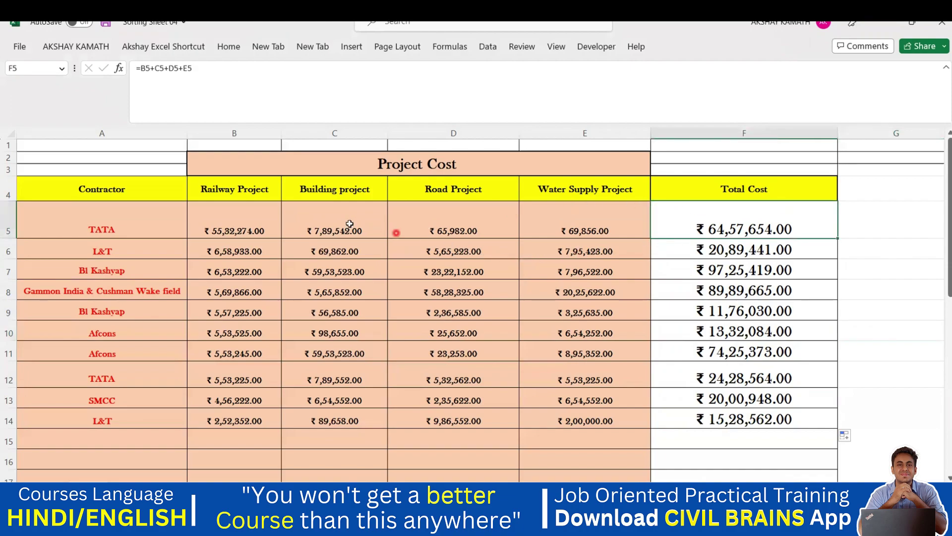
{"action": "left_click", "coordinate": [873, 235]}
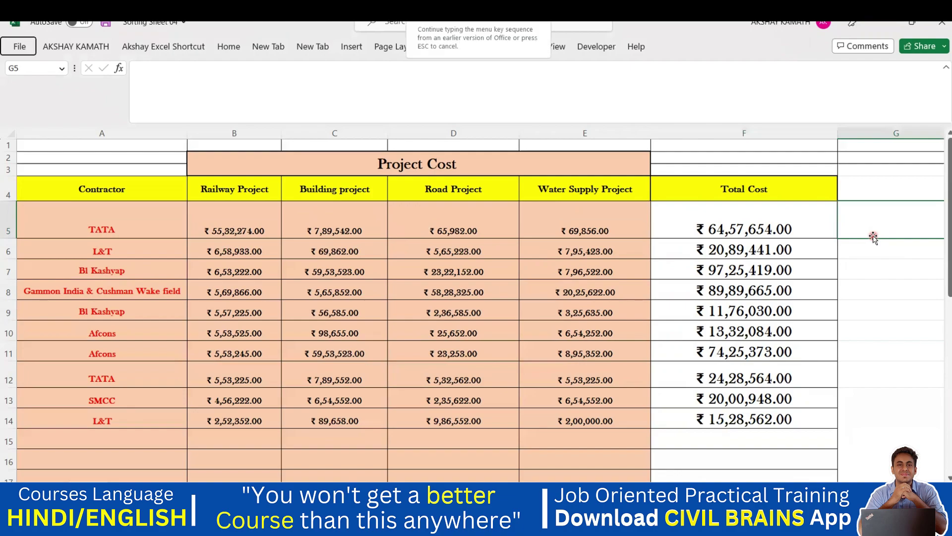
{"action": "key", "text": "ctrl+shift+l"}
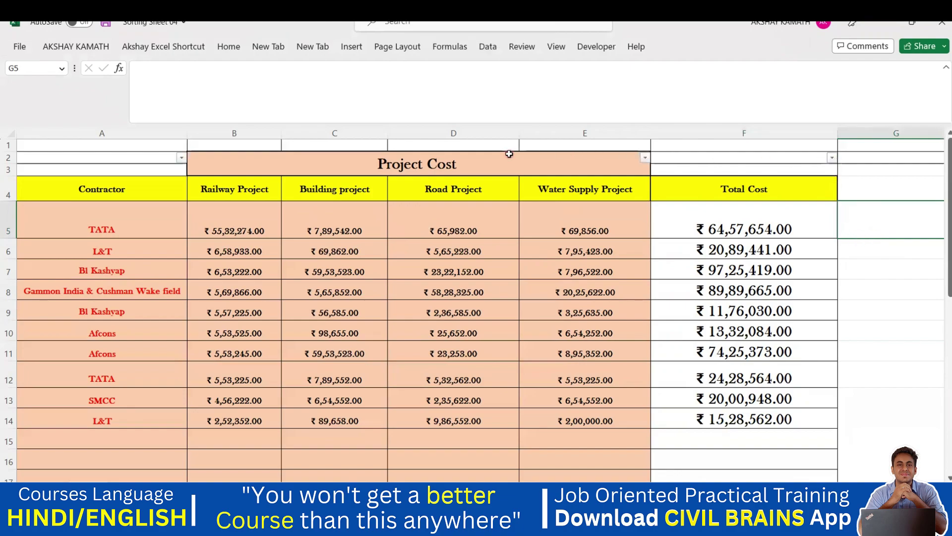
{"action": "left_click", "coordinate": [644, 158]}
{"action": "left_click", "coordinate": [832, 162]}
{"action": "left_click", "coordinate": [863, 173]}
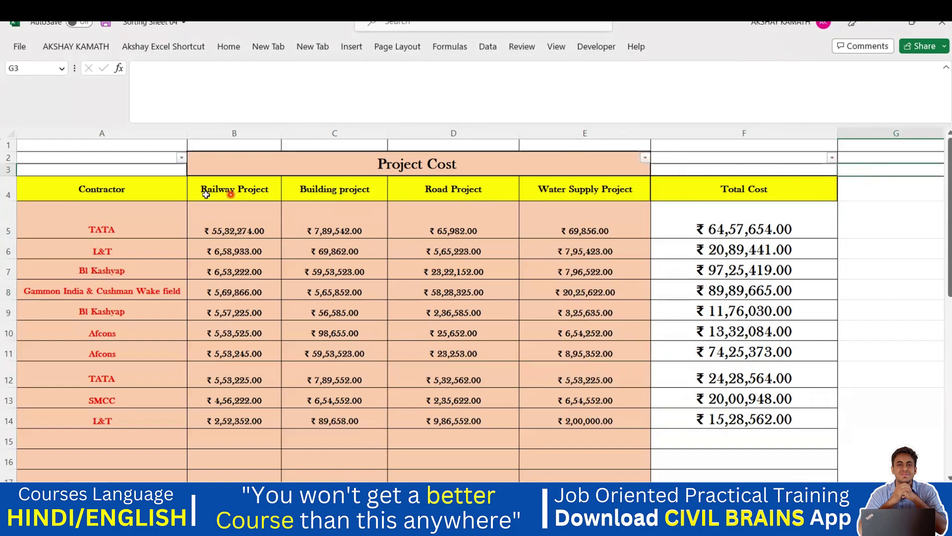
- Select the Contractor to Water Supply Project headers with the first data row, then turn off the table's filters
{"action": "left_click_drag", "start_coordinate": [87, 189], "coordinate": [605, 204]}
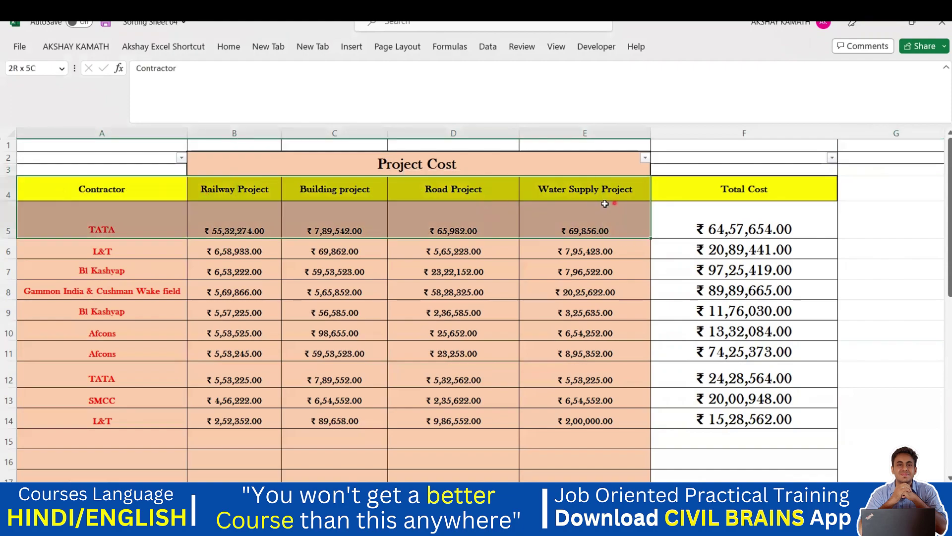
{"action": "left_click", "coordinate": [617, 232]}
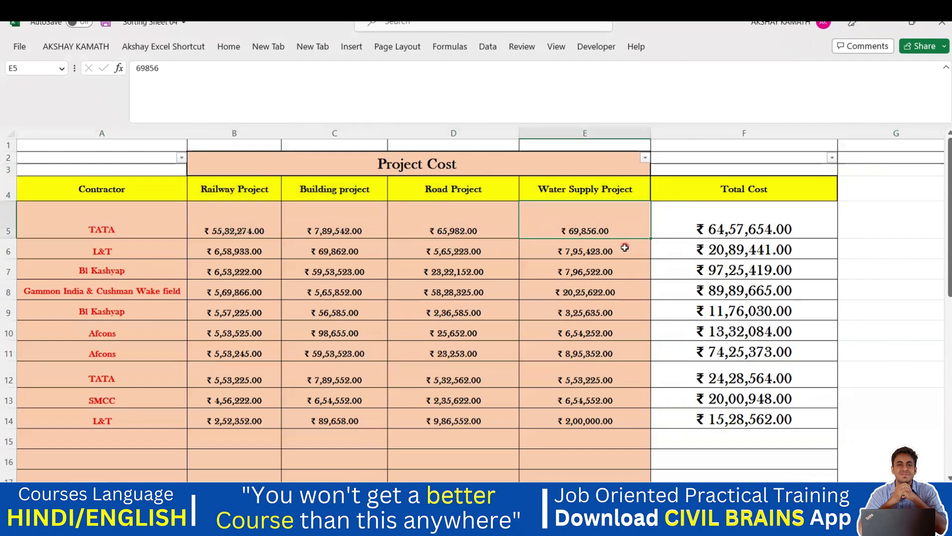
{"action": "key", "text": "alt+d"}
{"action": "key", "text": "f"}
{"action": "key", "text": "f"}
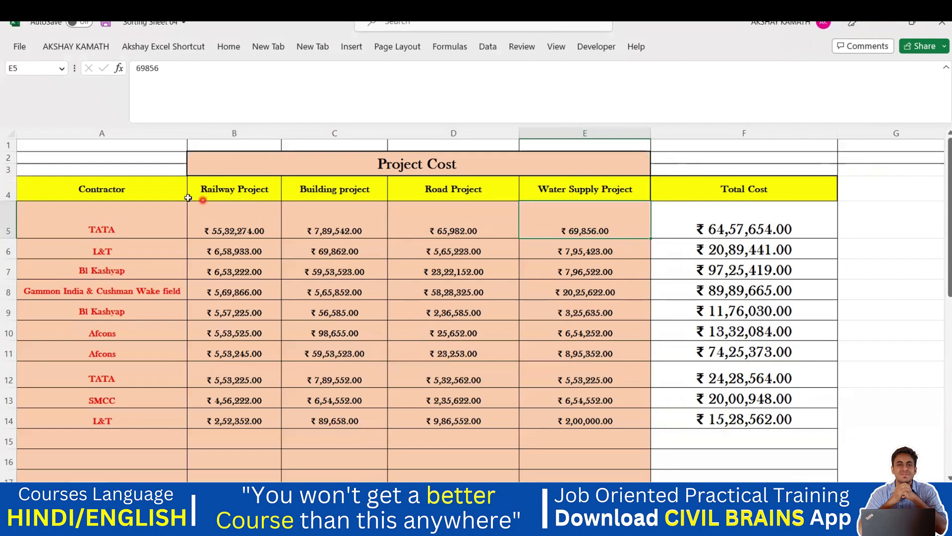
- Try to add filters to the header row with only the Contractor header cell selected
{"action": "left_click", "coordinate": [128, 189]}
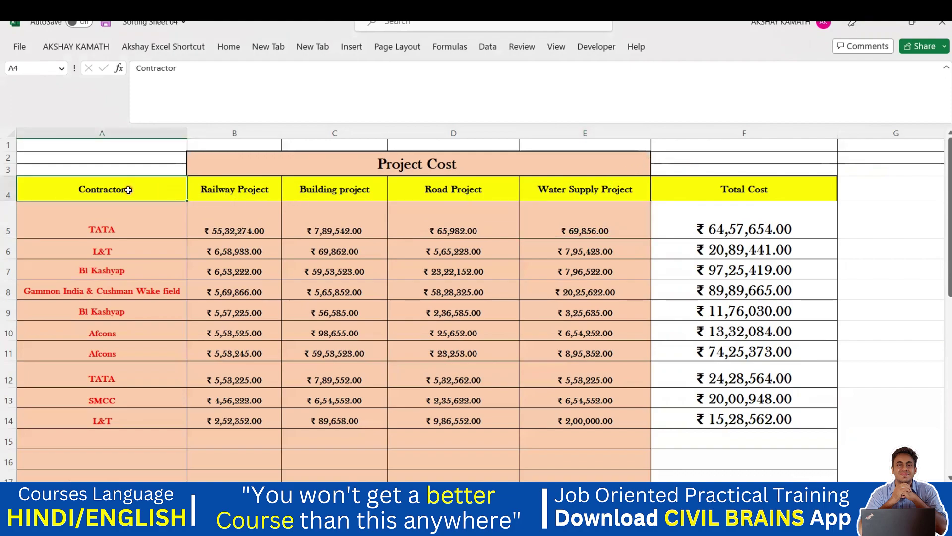
{"action": "key", "text": "alt+d"}
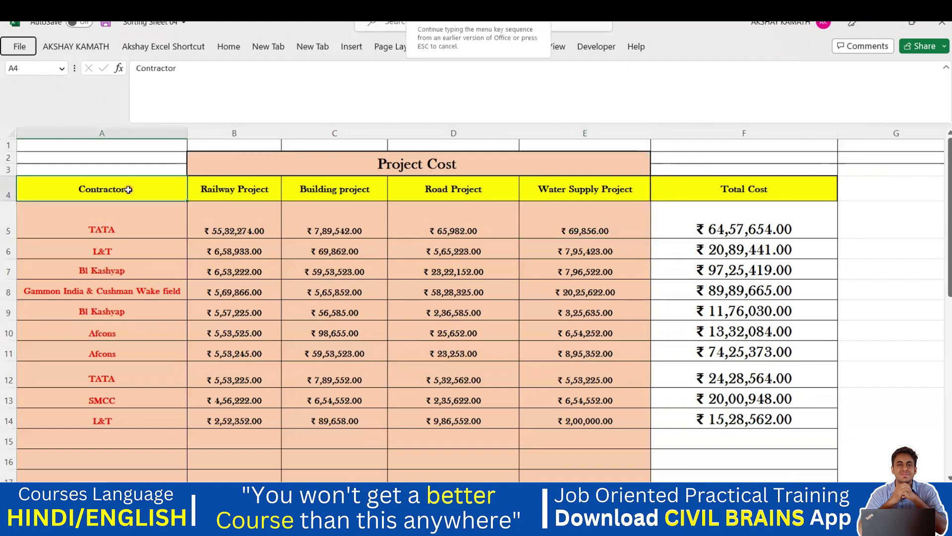
{"action": "key", "text": "f"}
{"action": "key", "text": "f"}
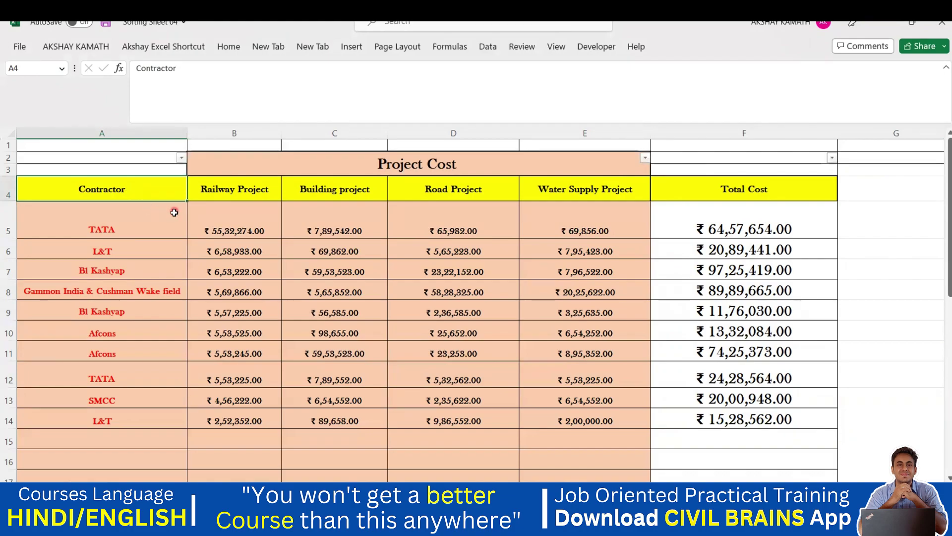
{"action": "left_click", "coordinate": [174, 212]}
{"action": "left_click", "coordinate": [161, 195]}
- Turn the filters off and on again from the Contractor header and inspect the filter list of column A
{"action": "key", "text": "ctrl+shift+l"}
{"action": "key", "text": "alt+d"}
{"action": "key", "text": "f"}
{"action": "key", "text": "f"}
{"action": "left_click", "coordinate": [182, 157]}
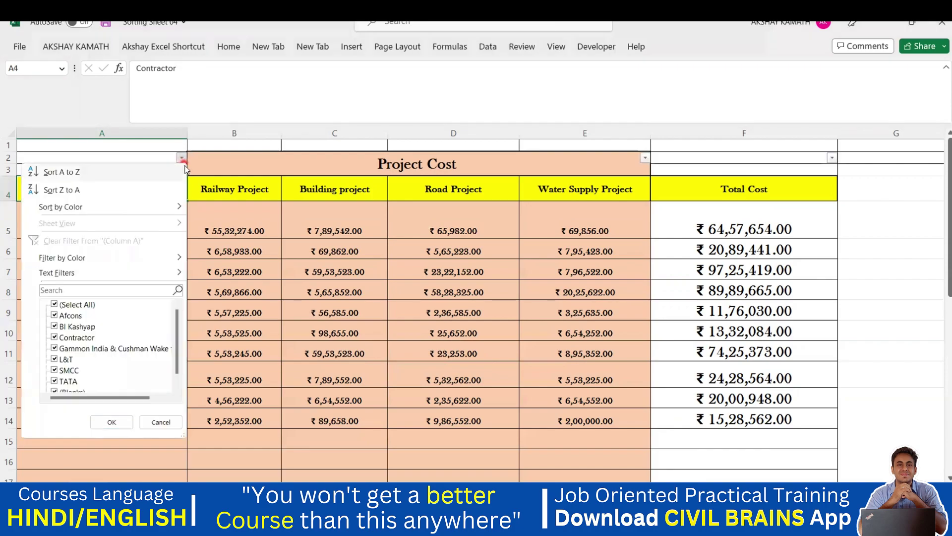
{"action": "left_click", "coordinate": [209, 191]}
{"action": "left_click", "coordinate": [211, 194]}
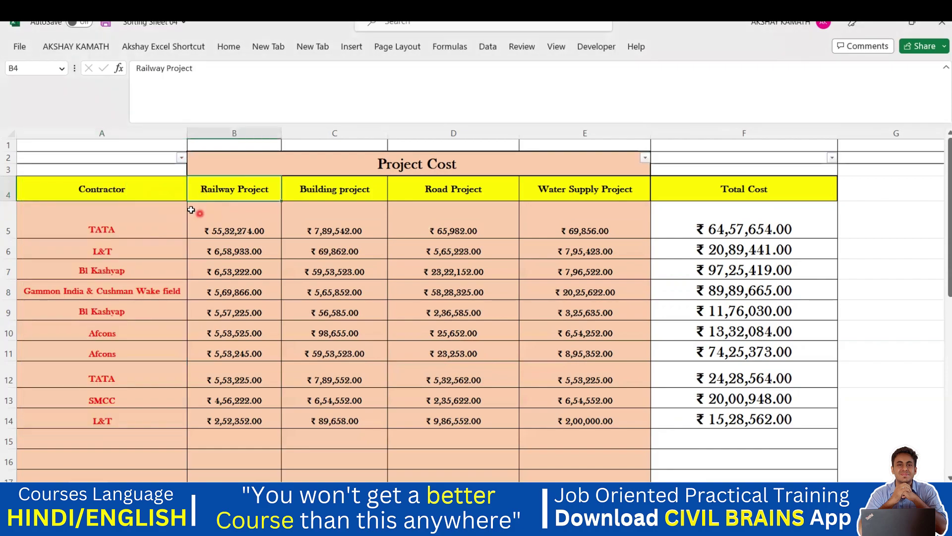
{"action": "left_click_drag", "start_coordinate": [183, 191], "coordinate": [524, 192]}
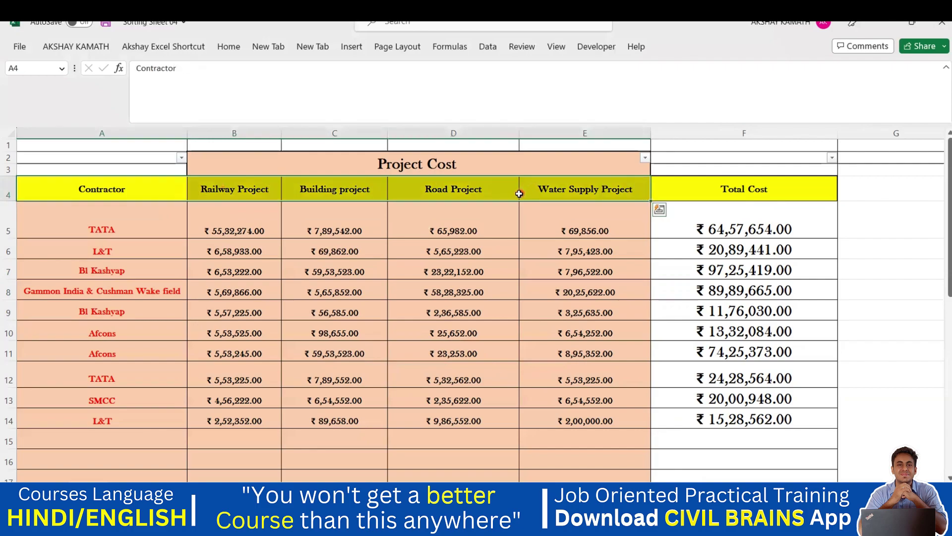
{"action": "left_click", "coordinate": [586, 229]}
- Apply filters to the yellow header row A4:F4, from Contractor to Total Cost
{"action": "left_click_drag", "start_coordinate": [102, 190], "coordinate": [720, 190]}
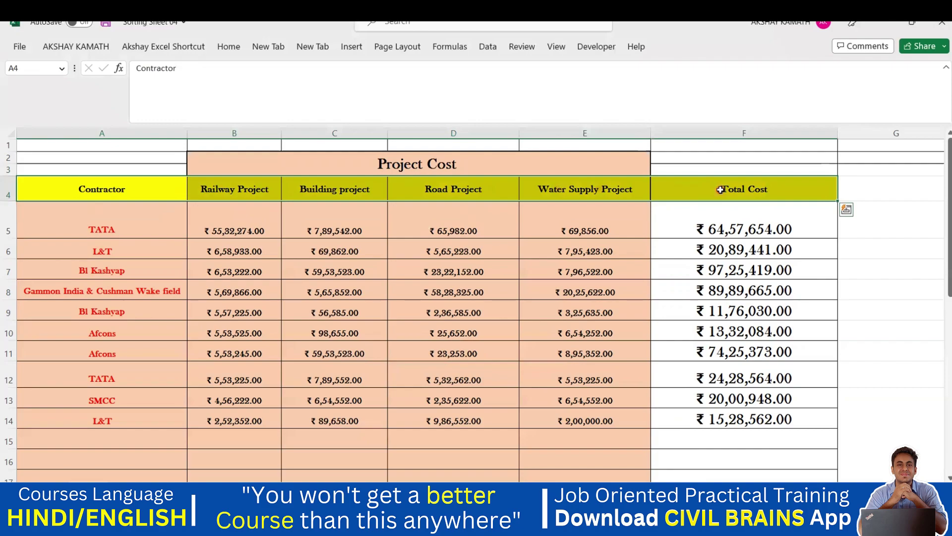
{"action": "key", "text": "alt+d"}
{"action": "key", "text": "f"}
{"action": "key", "text": "f"}
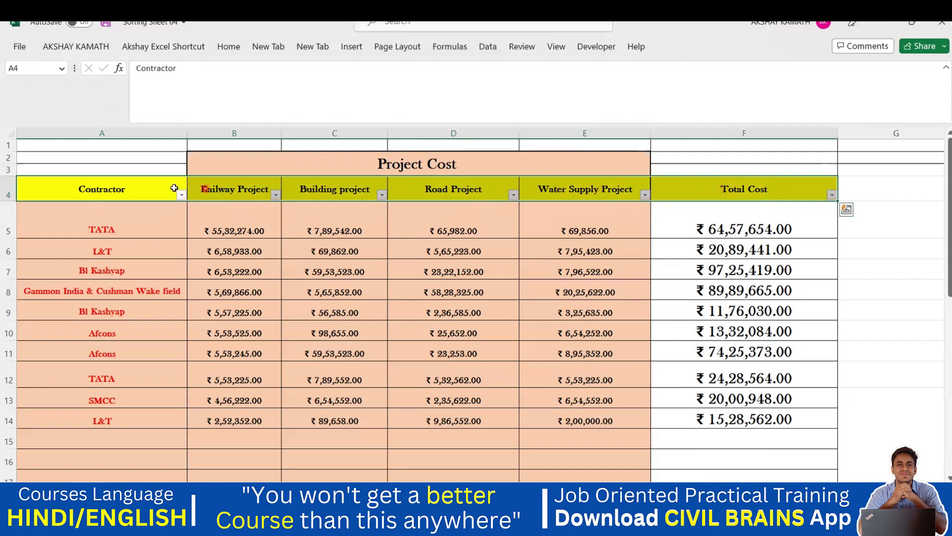
{"action": "left_click", "coordinate": [857, 215]}
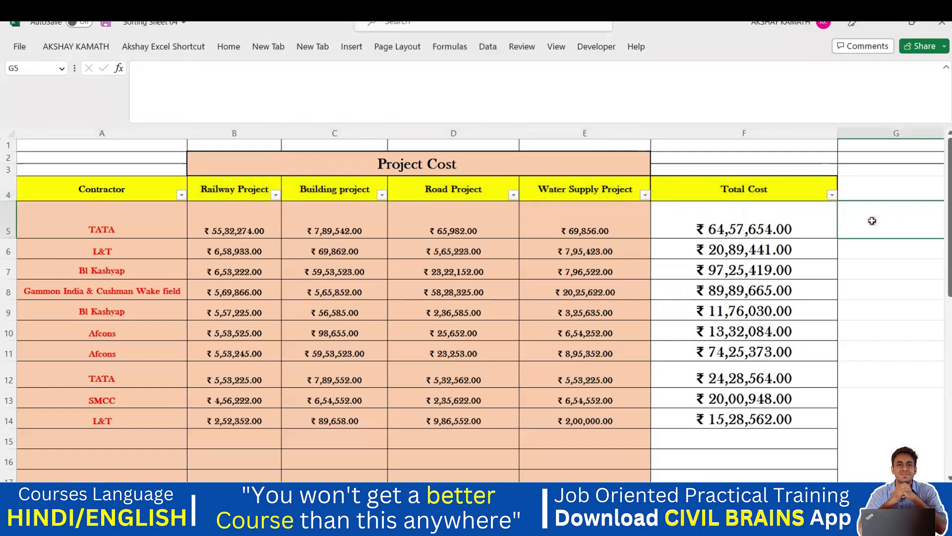
- Filter the Contractor column to show only Afcons, Bl Kashyap and L&T
{"action": "left_click", "coordinate": [181, 195]}
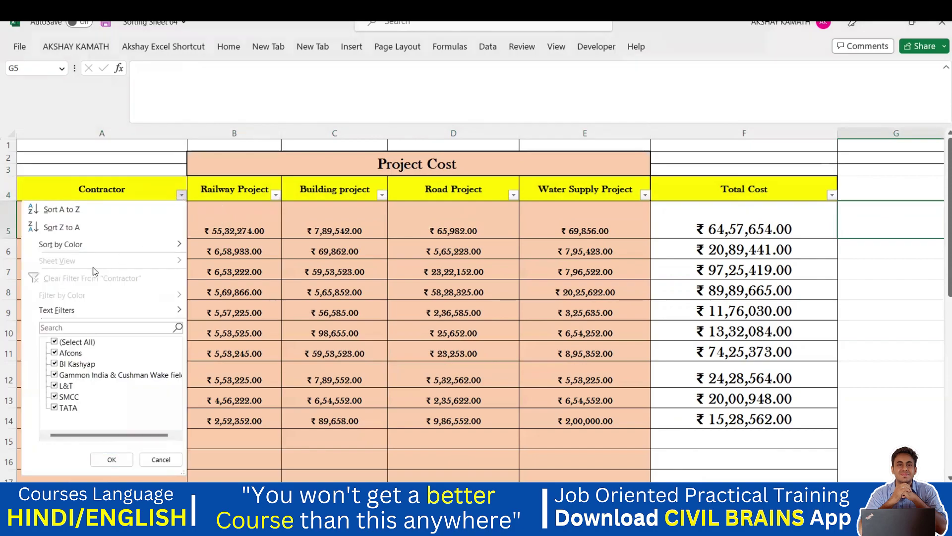
{"action": "left_click", "coordinate": [55, 343]}
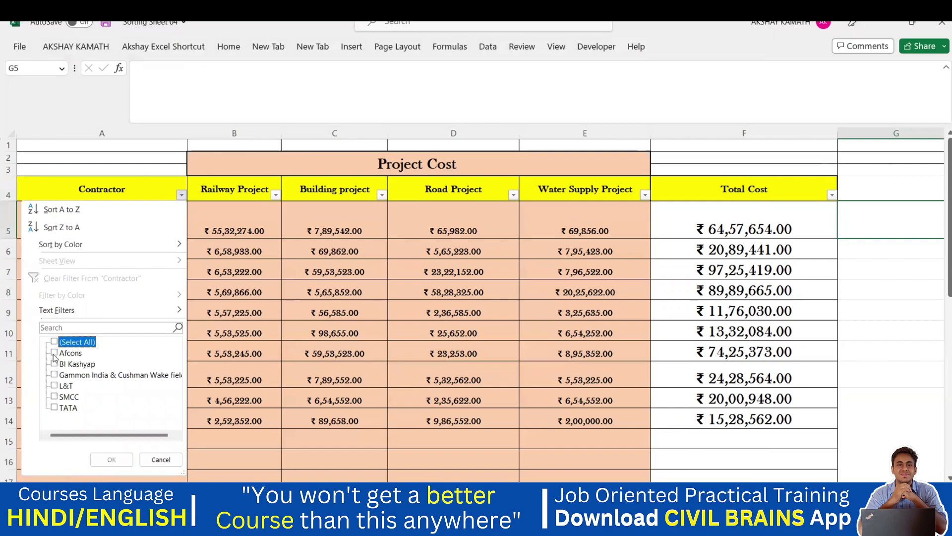
{"action": "left_click", "coordinate": [55, 354]}
{"action": "left_click", "coordinate": [54, 364]}
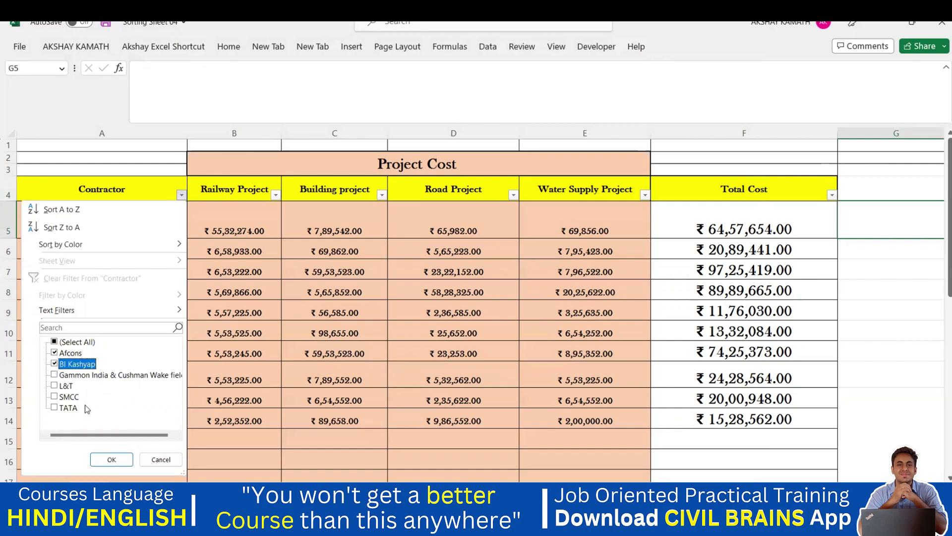
{"action": "left_click", "coordinate": [54, 386]}
{"action": "left_click", "coordinate": [111, 459]}
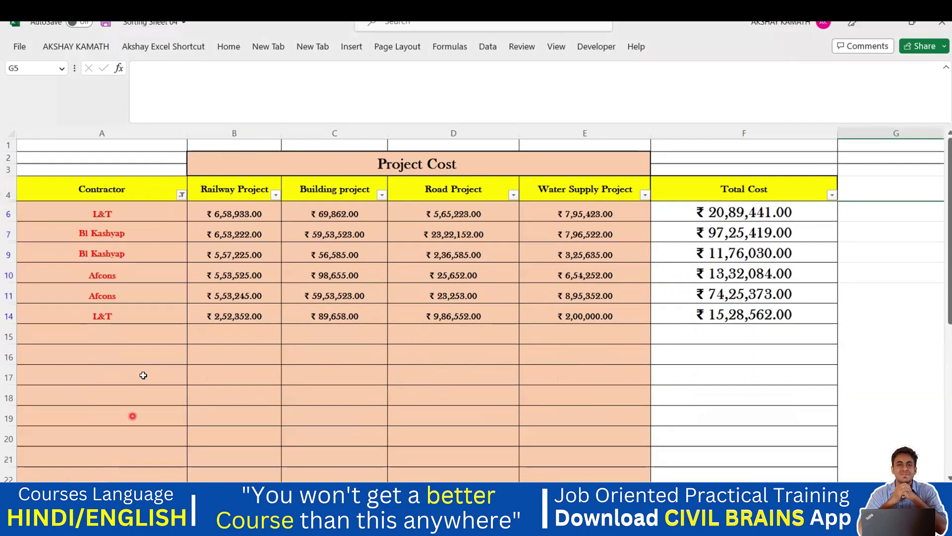
- Check the filtered L&T, Afcons and Bl Kashyap entries in the Contractor column
{"action": "left_click", "coordinate": [141, 354]}
{"action": "left_click", "coordinate": [113, 217]}
{"action": "left_click", "coordinate": [100, 318]}
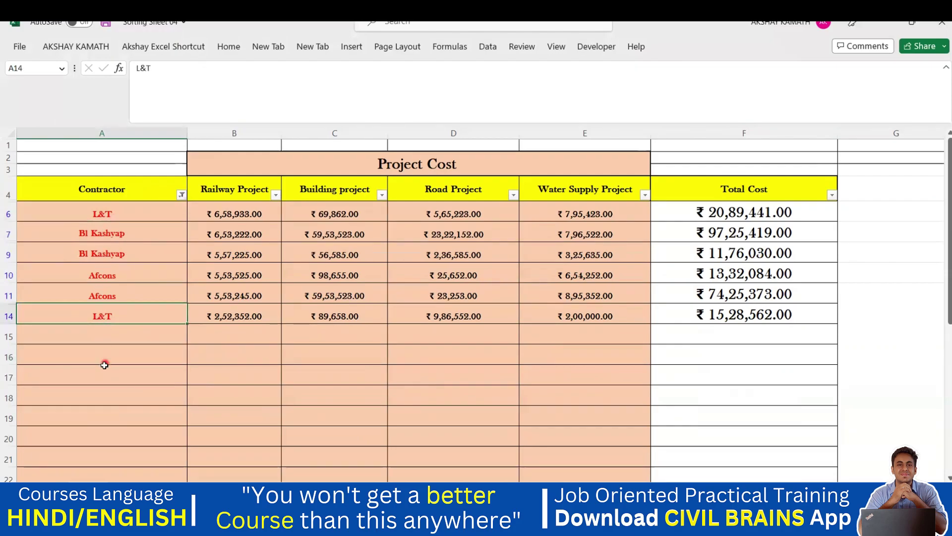
{"action": "left_click_drag", "start_coordinate": [108, 277], "coordinate": [108, 295]}
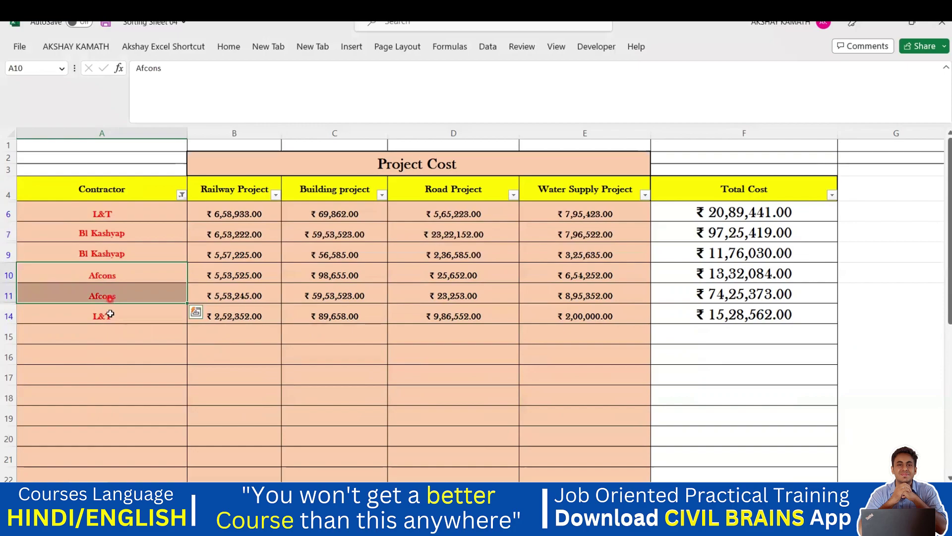
{"action": "left_click", "coordinate": [108, 311]}
{"action": "left_click_drag", "start_coordinate": [109, 239], "coordinate": [109, 252]}
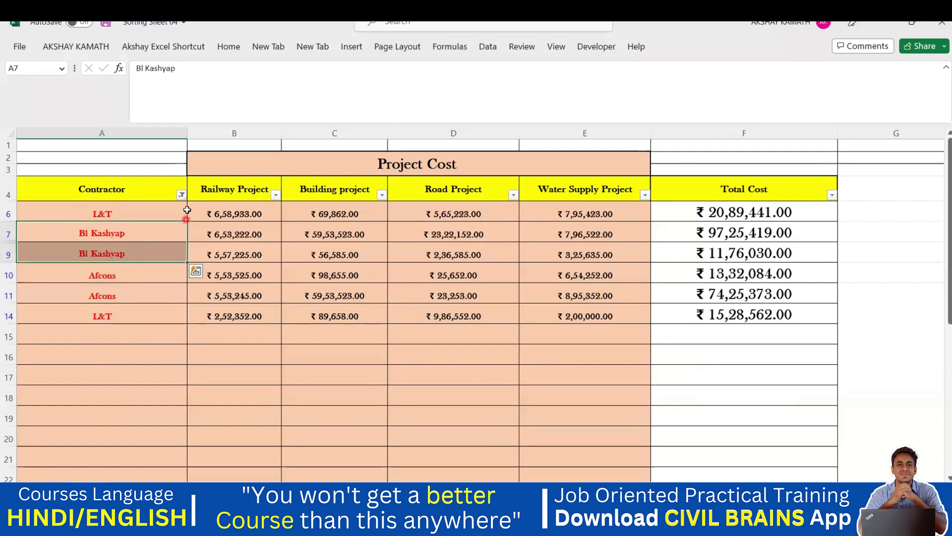
- Add Gammon India & Cushman Wake field and SMCC to the contractors shown by the Contractor filter
{"action": "left_click", "coordinate": [181, 196]}
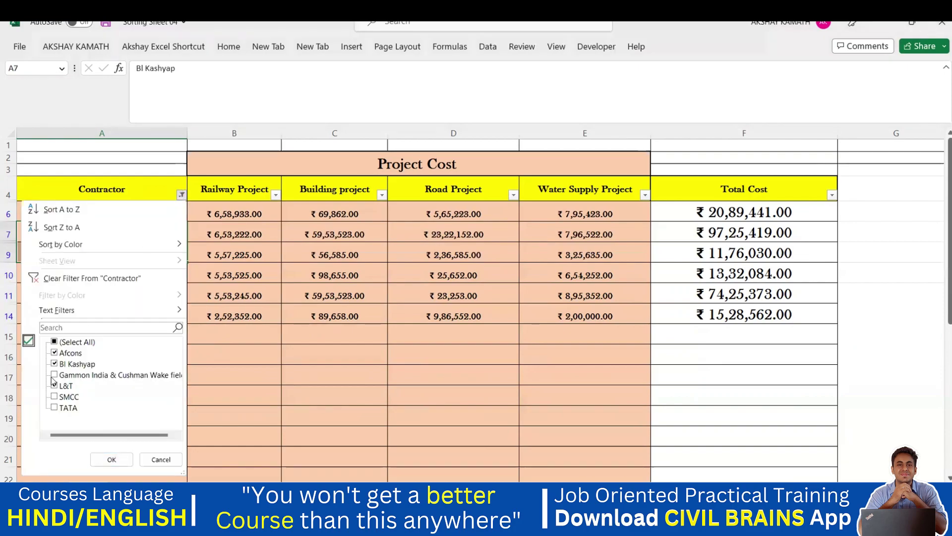
{"action": "left_click", "coordinate": [54, 376]}
{"action": "left_click", "coordinate": [56, 397]}
{"action": "left_click", "coordinate": [111, 459]}
{"action": "left_click", "coordinate": [138, 373]}
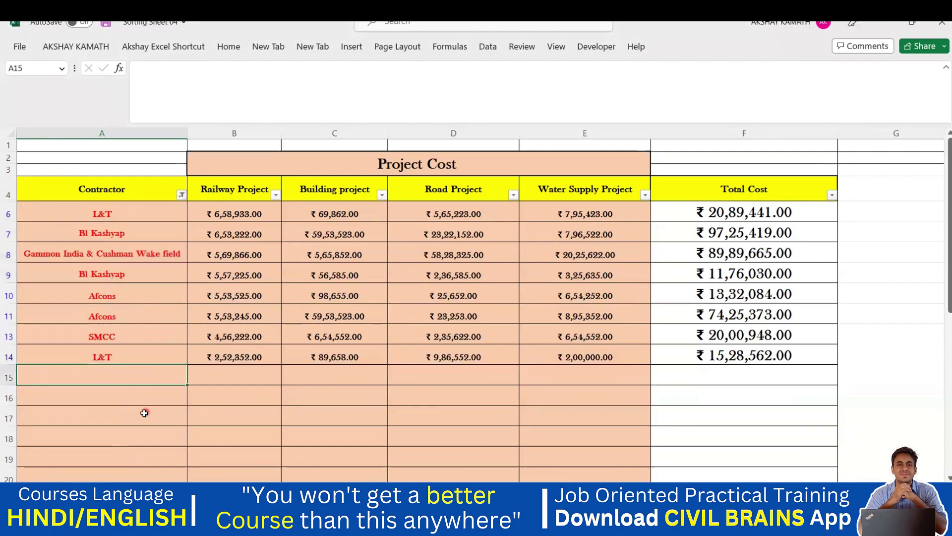
- Check the SMCC, Gammon India & Cushman Wake field and Bl Kashyap entries in the filtered Contractor column
{"action": "left_click", "coordinate": [113, 337]}
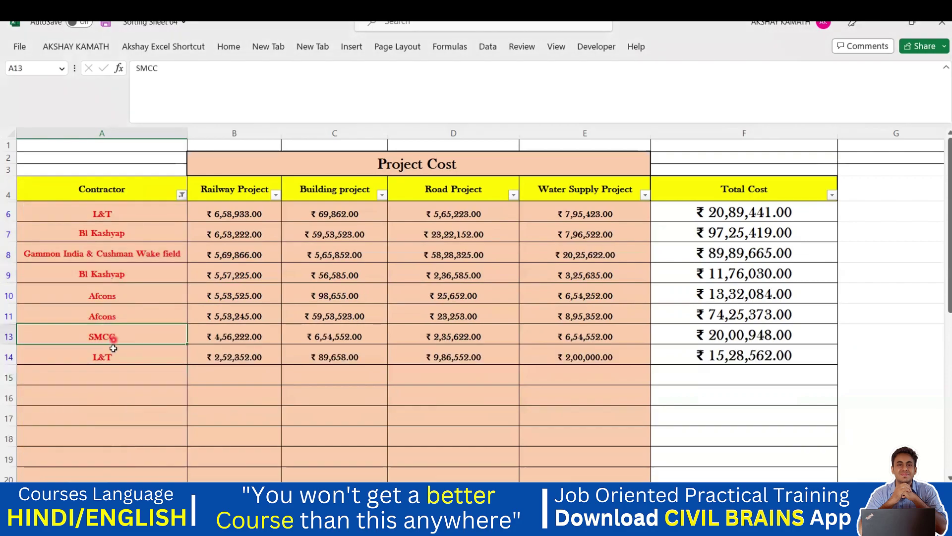
{"action": "left_click", "coordinate": [117, 370]}
{"action": "left_click", "coordinate": [110, 254]}
{"action": "left_click", "coordinate": [109, 276]}
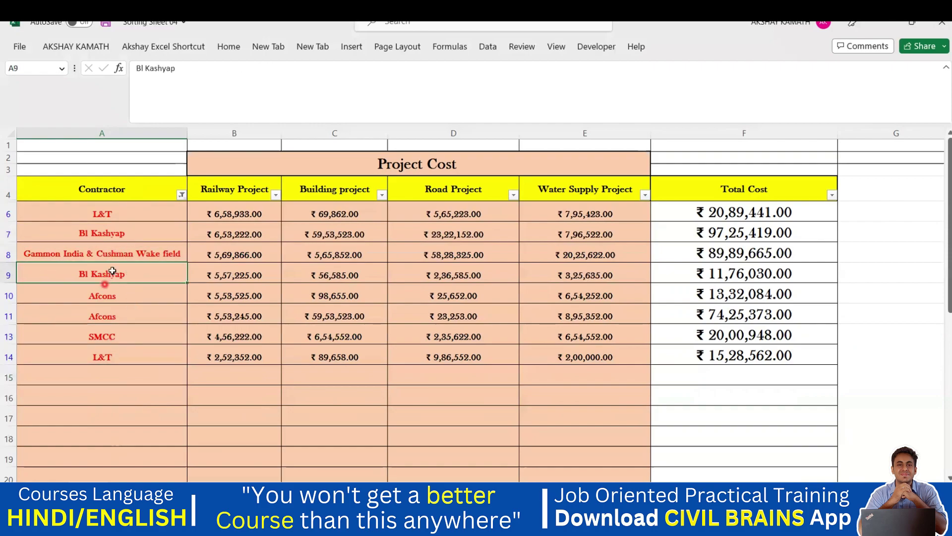
{"action": "left_click", "coordinate": [117, 233]}
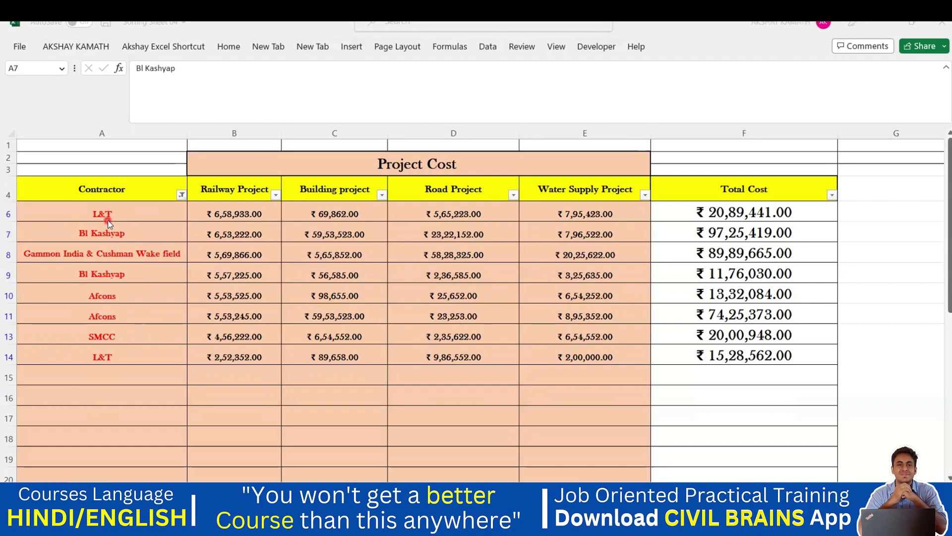
{"action": "left_click", "coordinate": [207, 323]}
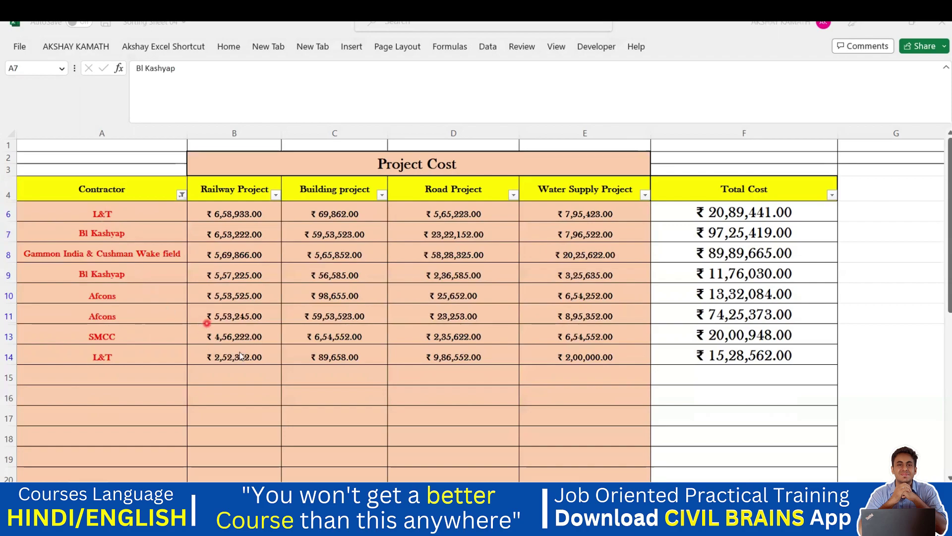
{"action": "left_click", "coordinate": [113, 189]}
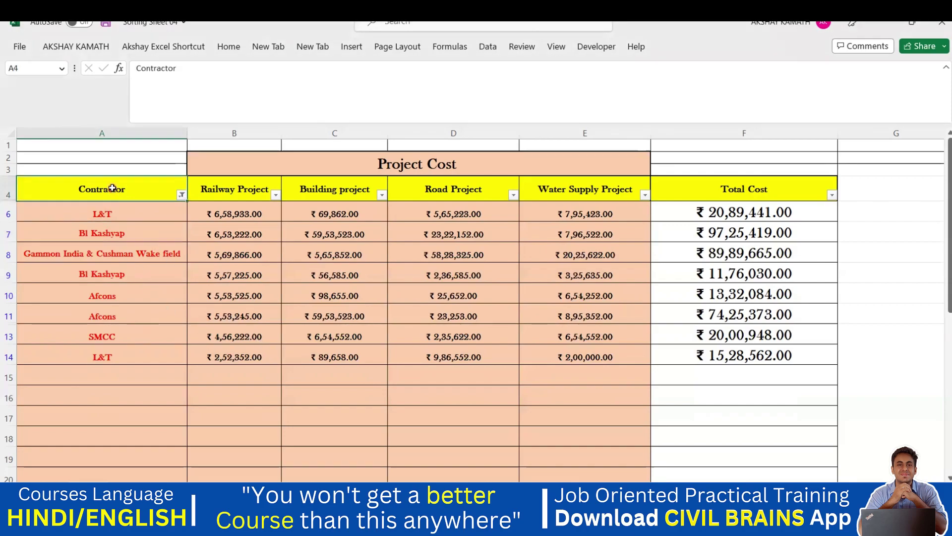
{"action": "left_click", "coordinate": [490, 49]}
{"action": "left_click", "coordinate": [490, 48]}
{"action": "left_click", "coordinate": [489, 48]}
{"action": "left_click", "coordinate": [385, 85]}
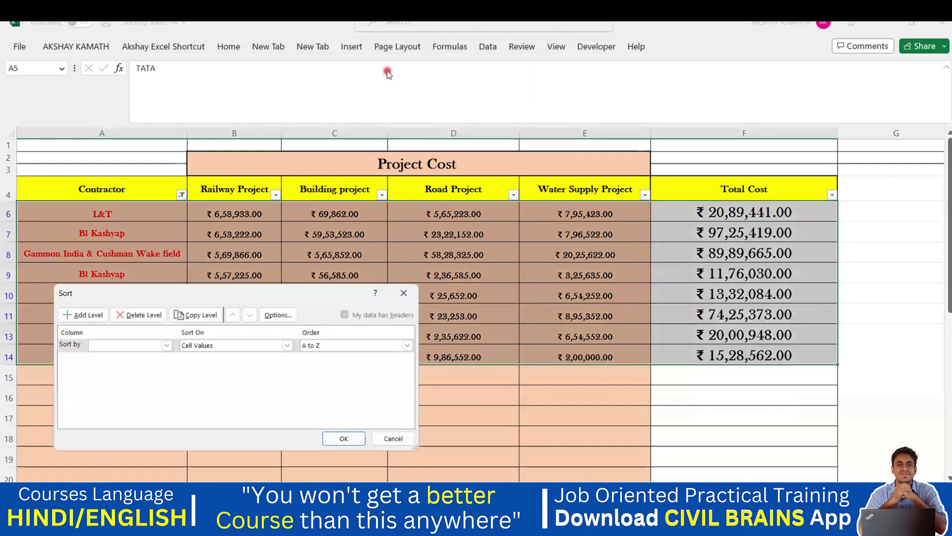
{"action": "left_click", "coordinate": [405, 293]}
{"action": "left_click", "coordinate": [374, 400]}
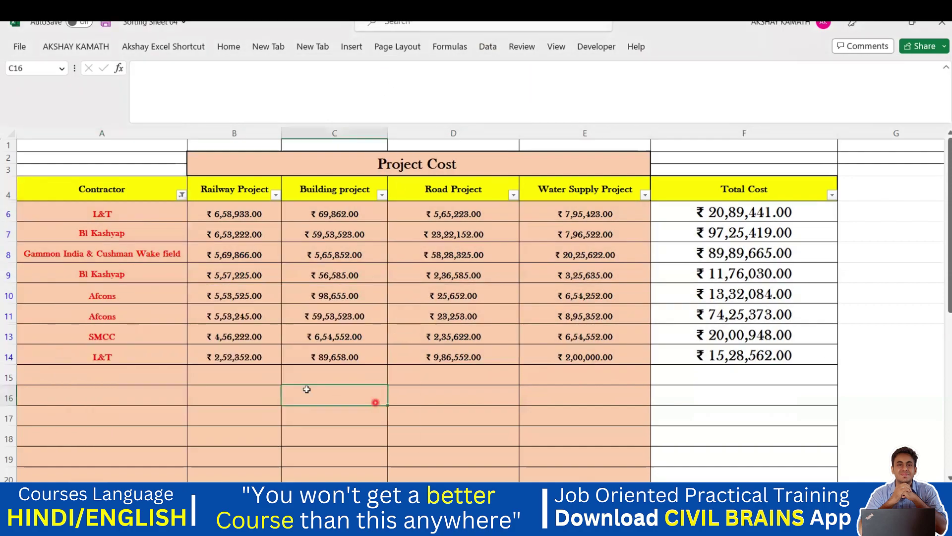
{"action": "left_click", "coordinate": [133, 189]}
{"action": "left_click", "coordinate": [491, 48]}
{"action": "left_click", "coordinate": [382, 83]}
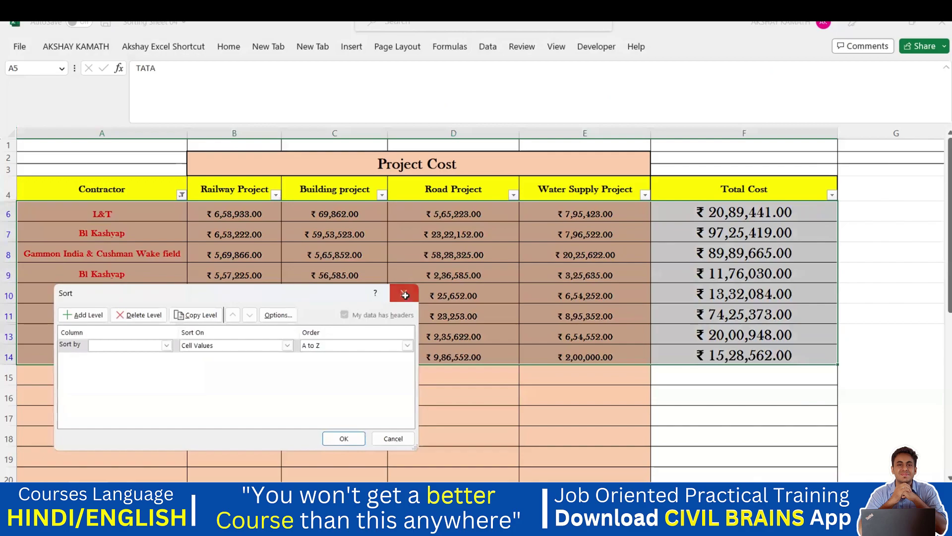
{"action": "left_click", "coordinate": [403, 293]}
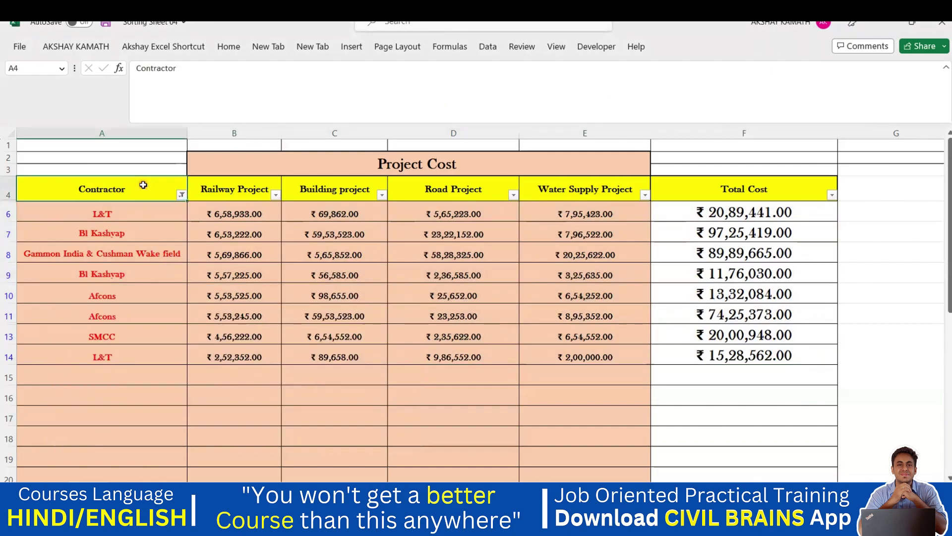
- Sort the filtered table by the Contractor column's cell values in A to Z order
{"action": "key", "text": "alt"}
{"action": "key", "text": "d"}
{"action": "key", "text": "s"}
{"action": "left_click", "coordinate": [300, 95]}
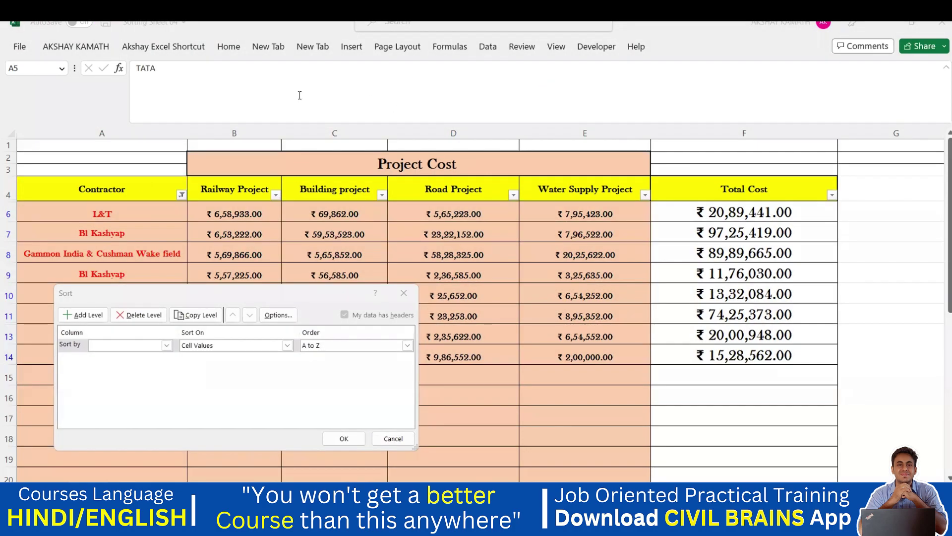
{"action": "left_click", "coordinate": [265, 90]}
{"action": "left_click", "coordinate": [348, 128]}
{"action": "left_click", "coordinate": [167, 346]}
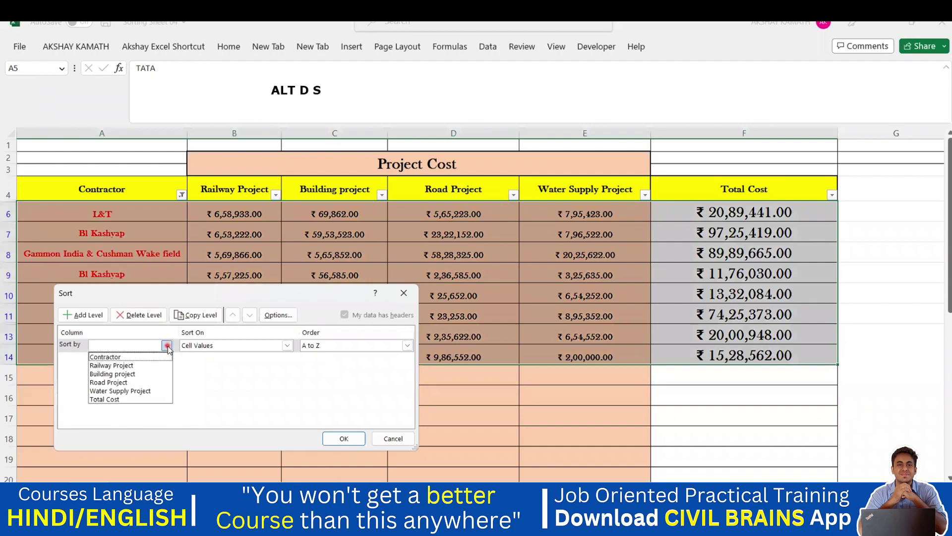
{"action": "left_click", "coordinate": [127, 357]}
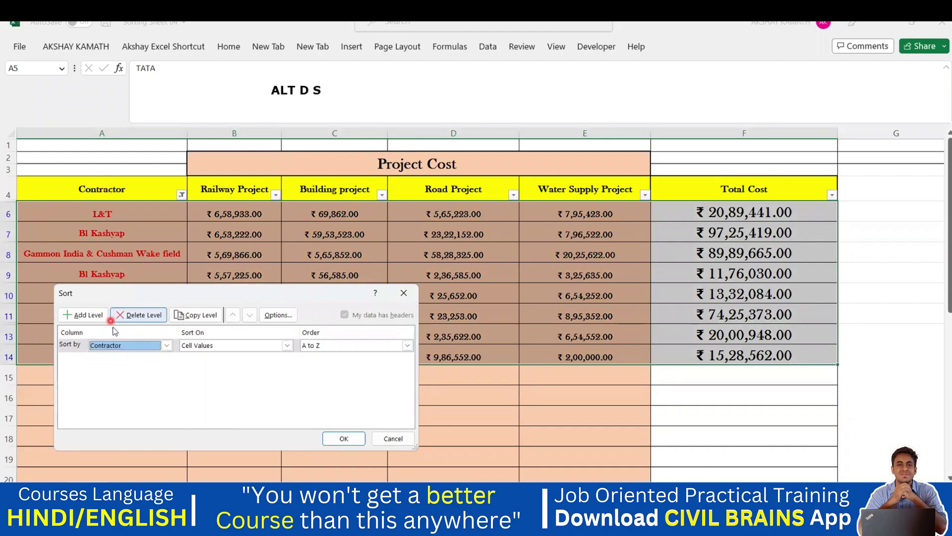
{"action": "left_click", "coordinate": [326, 348]}
{"action": "left_click", "coordinate": [293, 382]}
{"action": "left_click", "coordinate": [320, 356]}
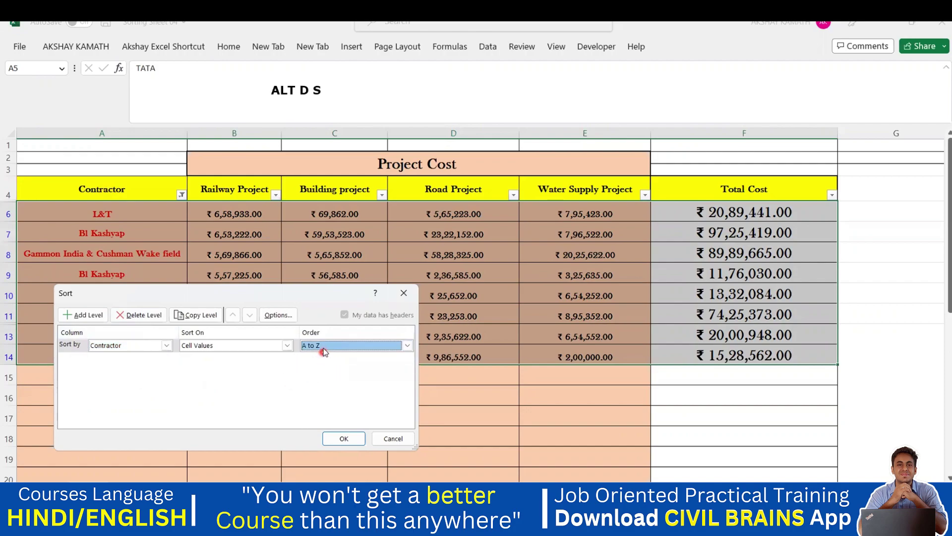
{"action": "left_click", "coordinate": [324, 350]}
{"action": "left_click", "coordinate": [326, 361]}
{"action": "left_click", "coordinate": [335, 396]}
{"action": "left_click", "coordinate": [357, 440]}
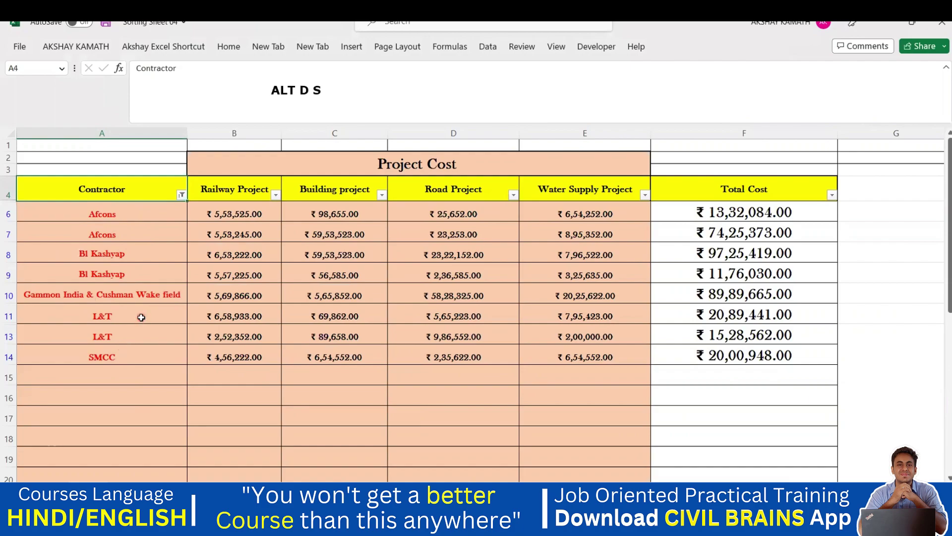
{"action": "left_click", "coordinate": [139, 194]}
{"action": "double_click", "coordinate": [137, 189]}
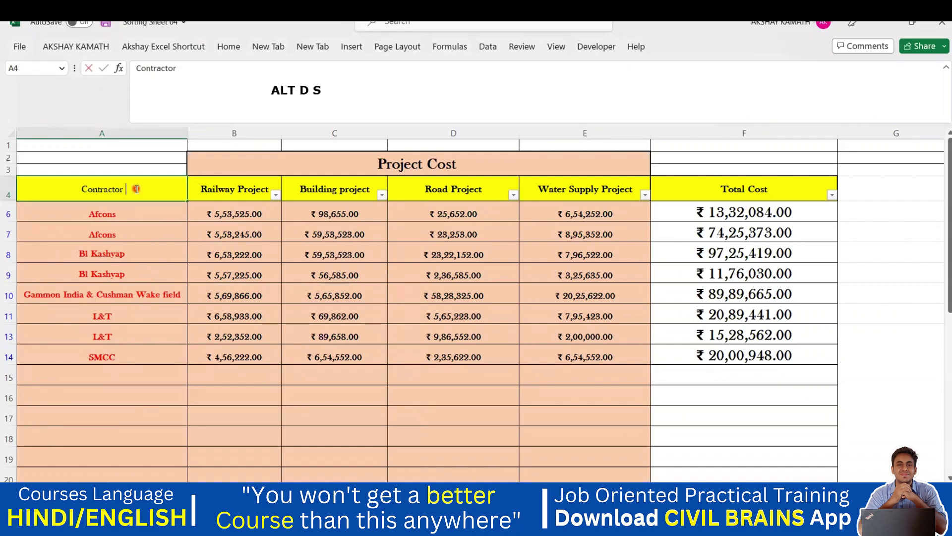
{"action": "left_click", "coordinate": [488, 46]}
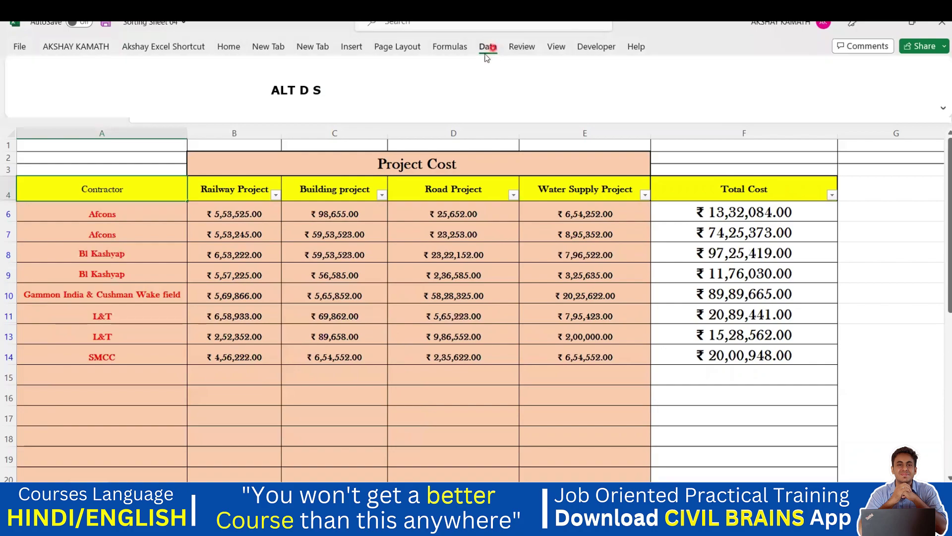
{"action": "left_click", "coordinate": [156, 191]}
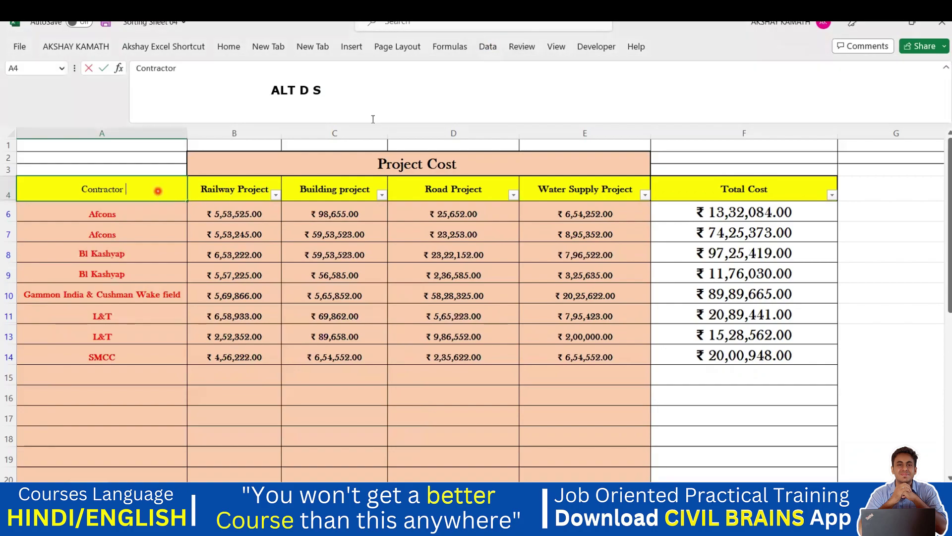
{"action": "left_click", "coordinate": [254, 318]}
- Sort the filtered table by the Contractor column's cell values in Z to A order
{"action": "left_click", "coordinate": [130, 187]}
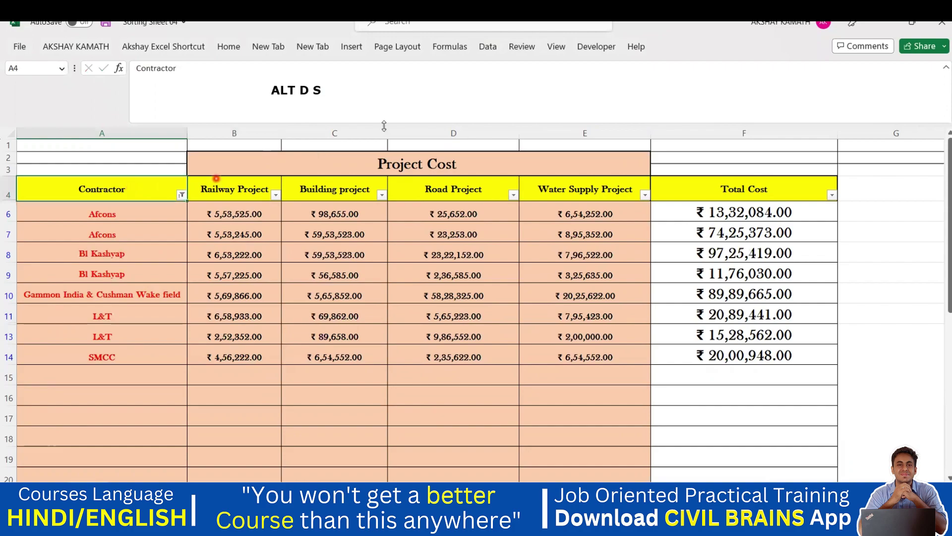
{"action": "left_click", "coordinate": [488, 47]}
{"action": "left_click", "coordinate": [381, 74]}
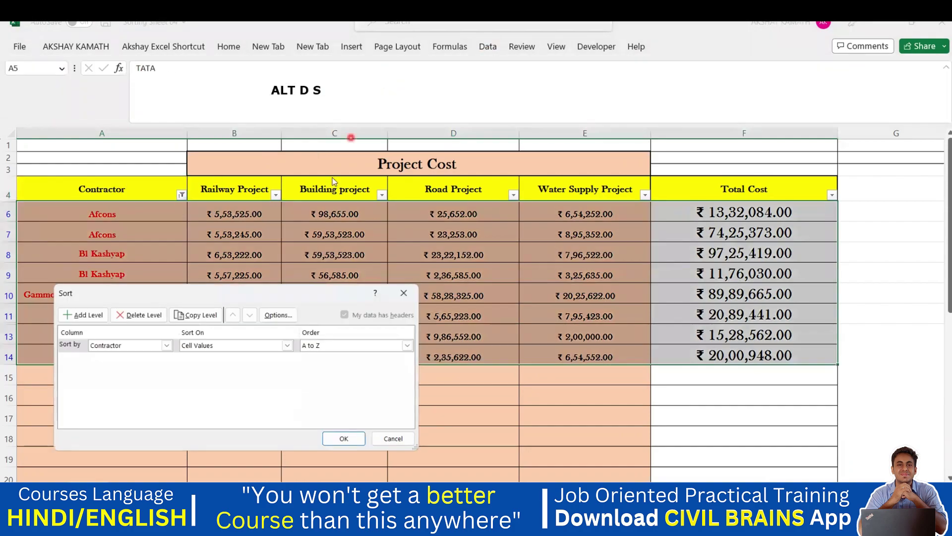
{"action": "left_click", "coordinate": [167, 346]}
{"action": "left_click", "coordinate": [132, 362]}
{"action": "left_click", "coordinate": [335, 347]}
{"action": "left_click", "coordinate": [325, 367]}
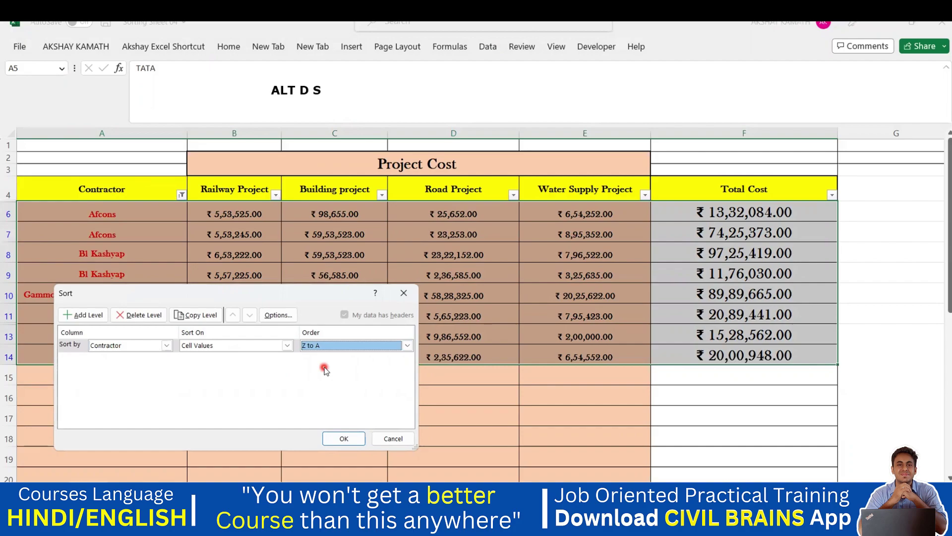
{"action": "left_click", "coordinate": [342, 439]}
{"action": "left_click", "coordinate": [134, 214]}
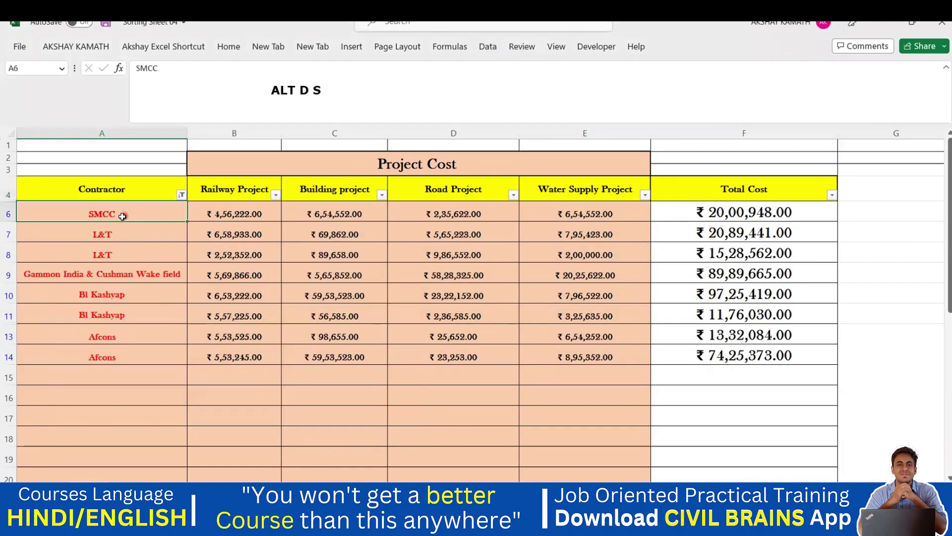
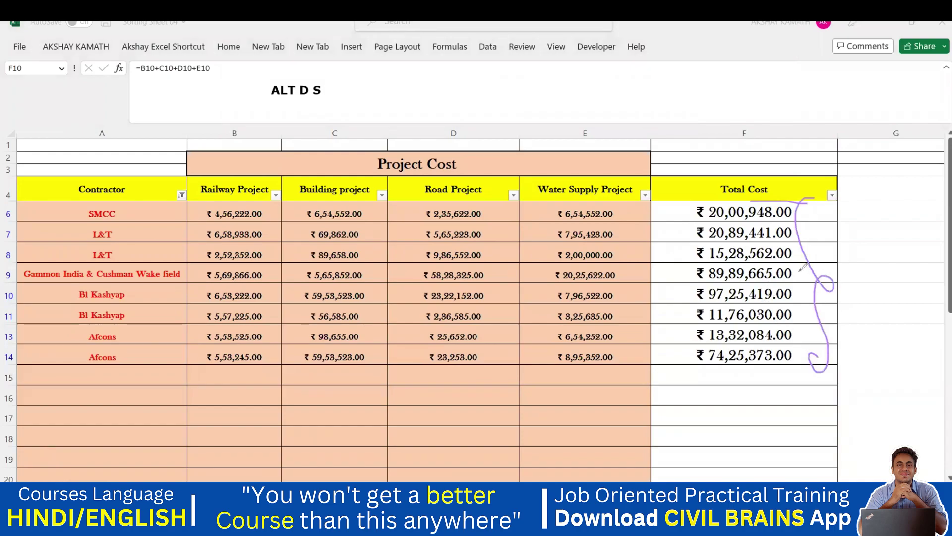
{"action": "left_click_drag", "start_coordinate": [830, 247], "coordinate": [873, 230]}
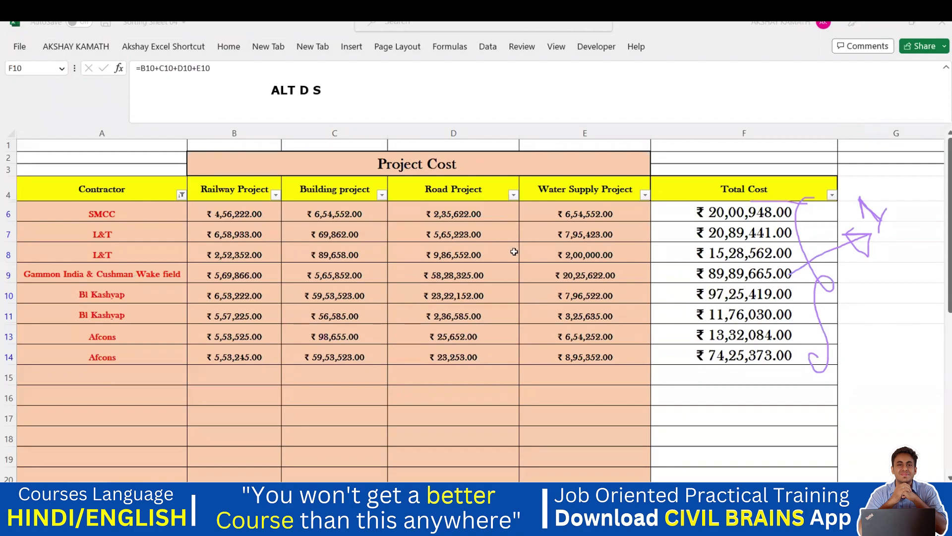
{"action": "left_click_drag", "start_coordinate": [124, 188], "coordinate": [713, 186]}
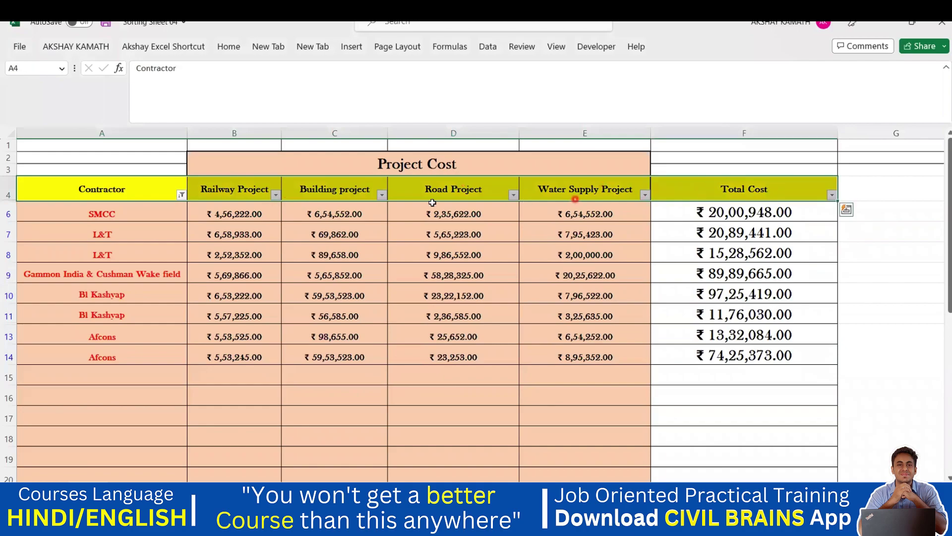
{"action": "left_click", "coordinate": [489, 47]}
{"action": "left_click", "coordinate": [382, 77]}
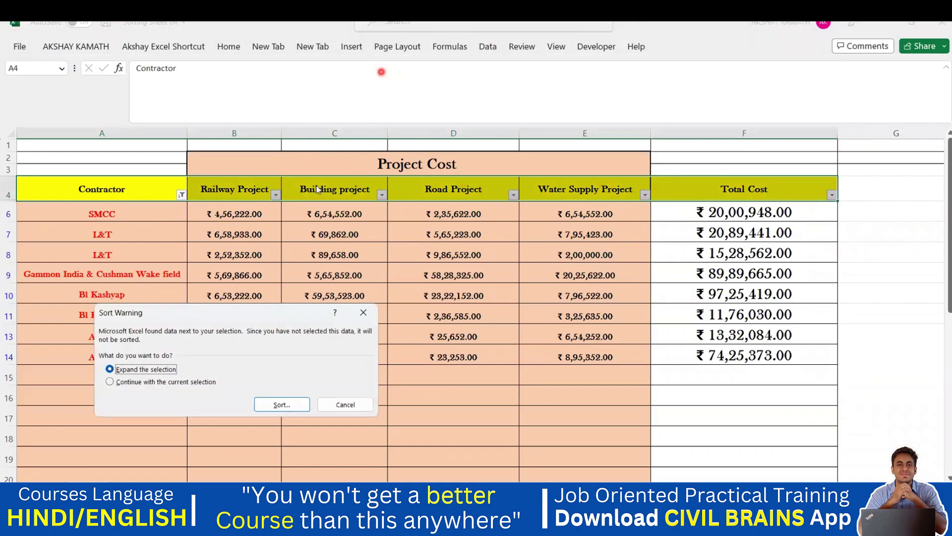
{"action": "left_click", "coordinate": [364, 312]}
{"action": "left_click", "coordinate": [365, 413]}
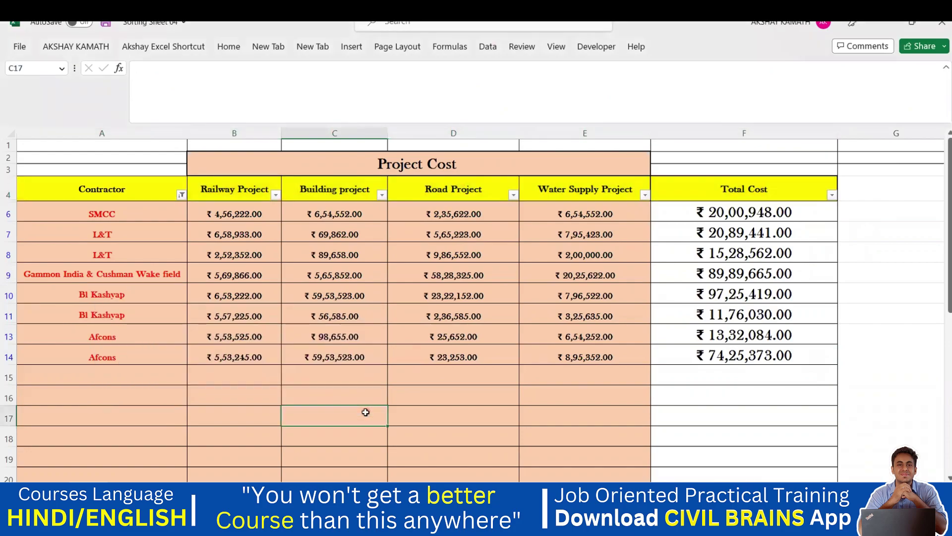
{"action": "left_click", "coordinate": [143, 190]}
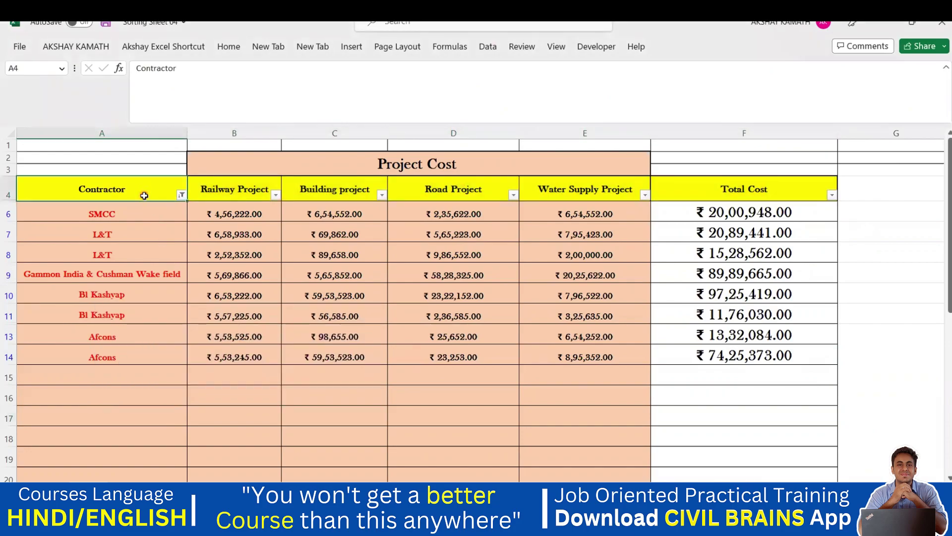
{"action": "key", "text": "alt+d"}
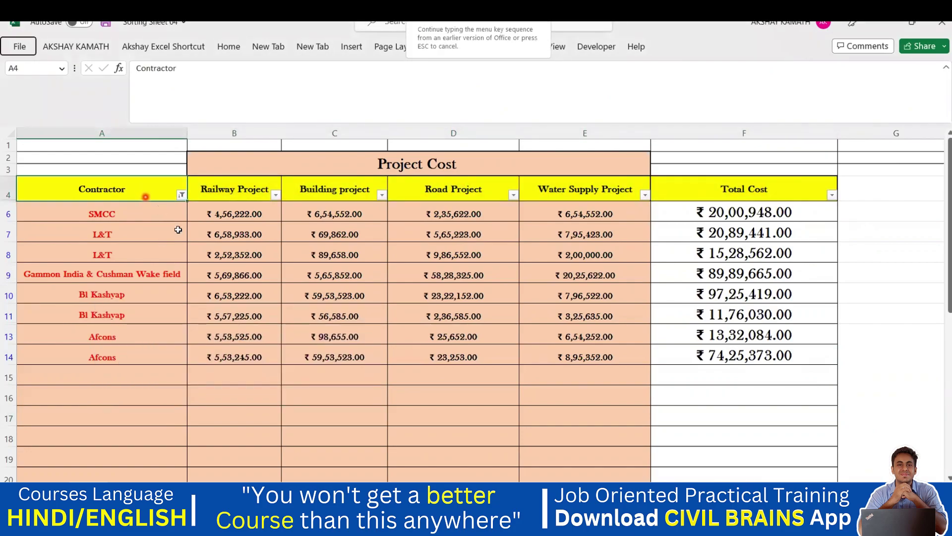
{"action": "left_click", "coordinate": [252, 361]}
- Sort the filtered table by the Total Cost column's cell values in Largest to Smallest order
{"action": "left_click", "coordinate": [117, 186]}
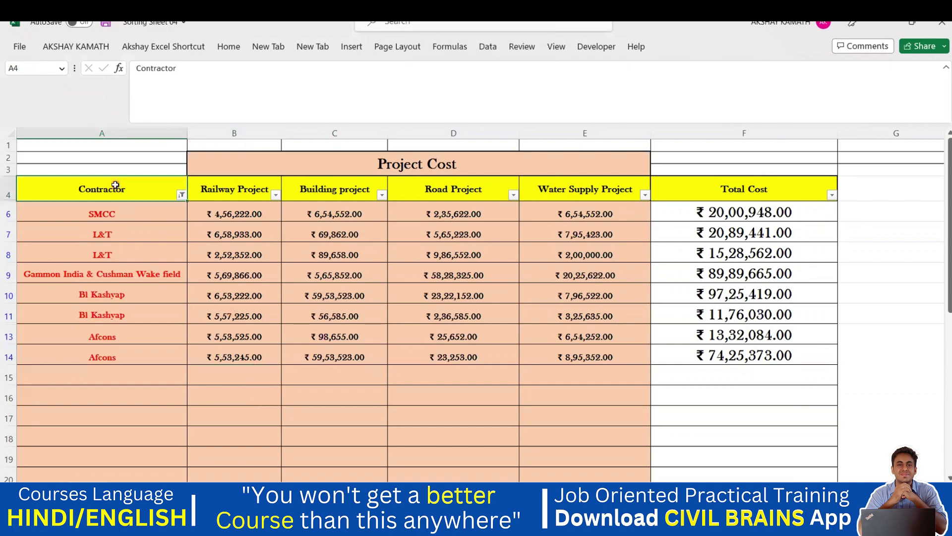
{"action": "key", "text": "alt+d"}
{"action": "key", "text": "s"}
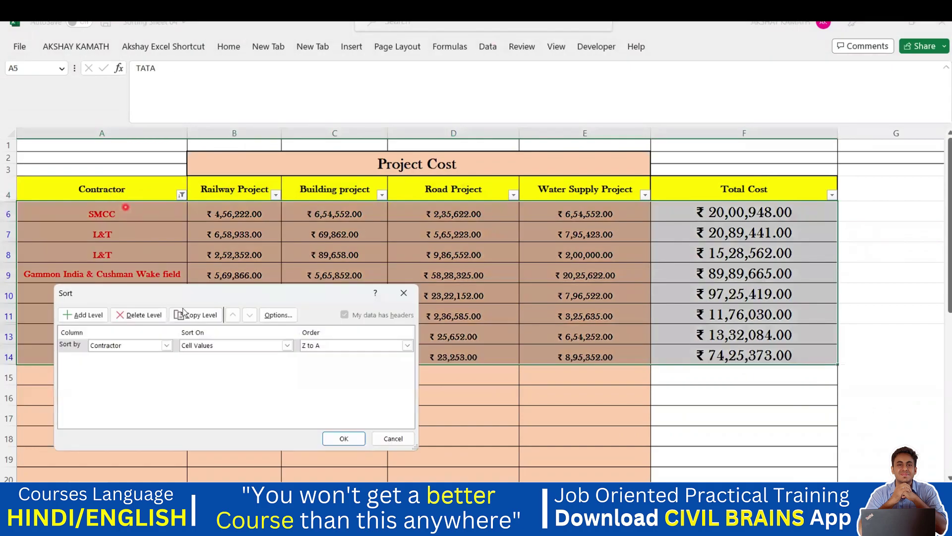
{"action": "left_click", "coordinate": [169, 345]}
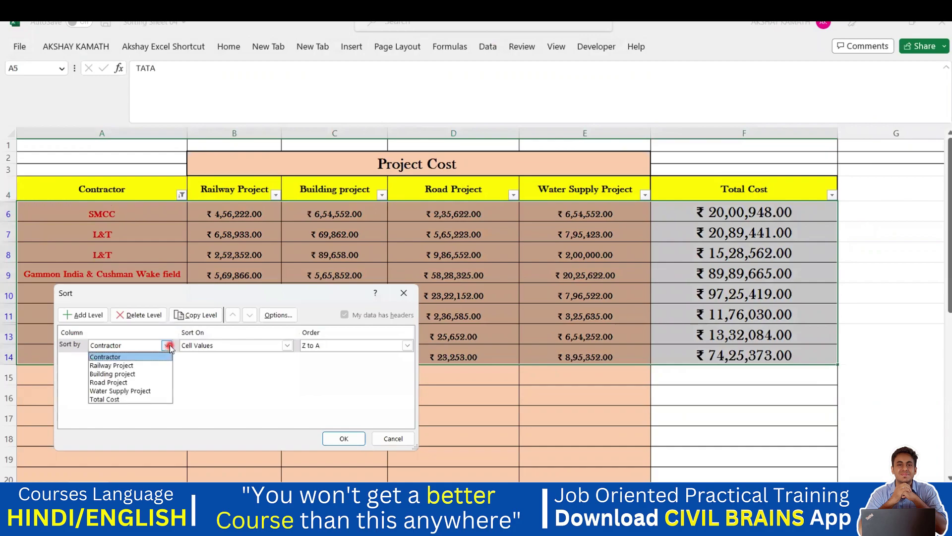
{"action": "left_click", "coordinate": [140, 406]}
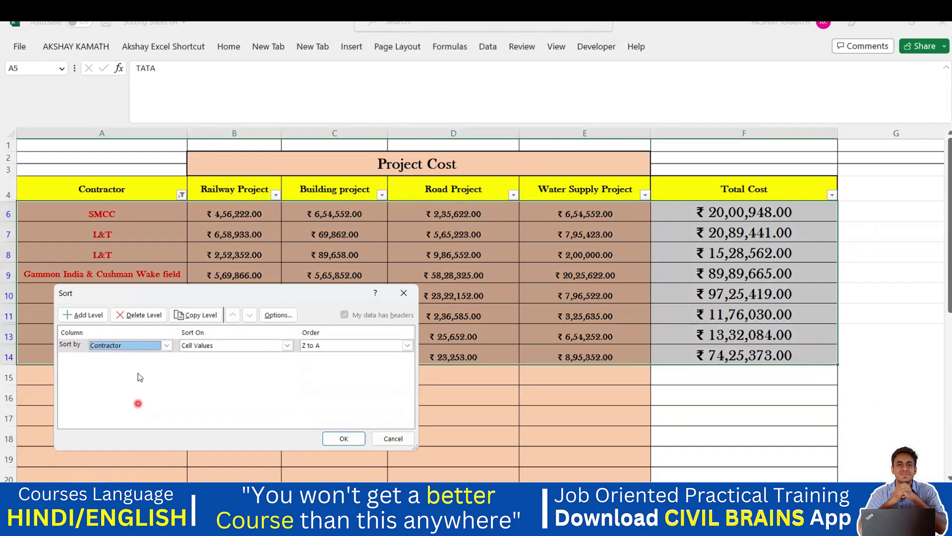
{"action": "left_click", "coordinate": [167, 345]}
{"action": "left_click", "coordinate": [124, 399]}
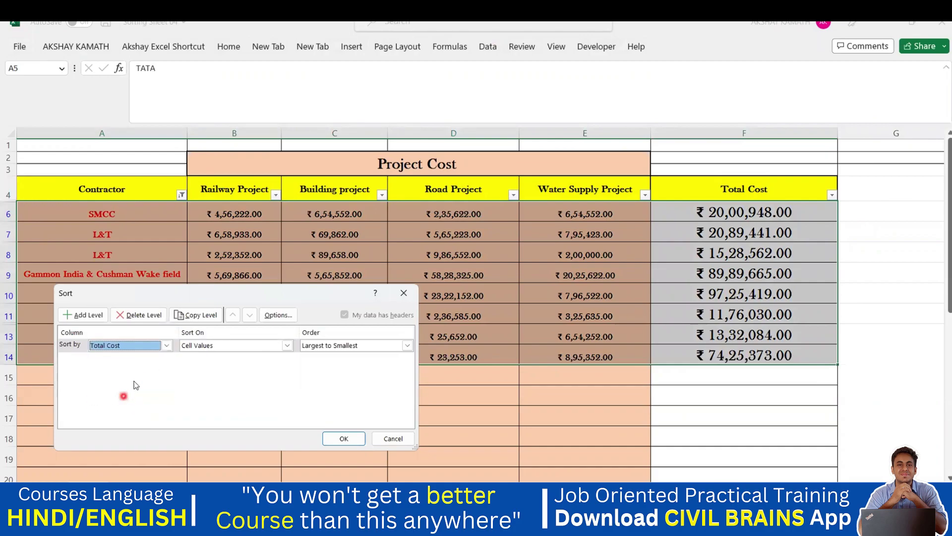
{"action": "left_click", "coordinate": [315, 345]}
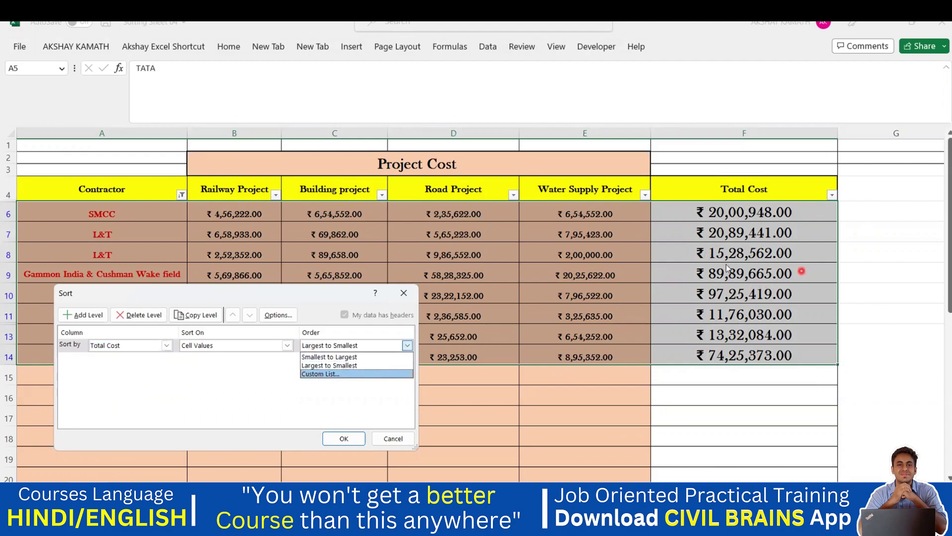
{"action": "left_click", "coordinate": [344, 367]}
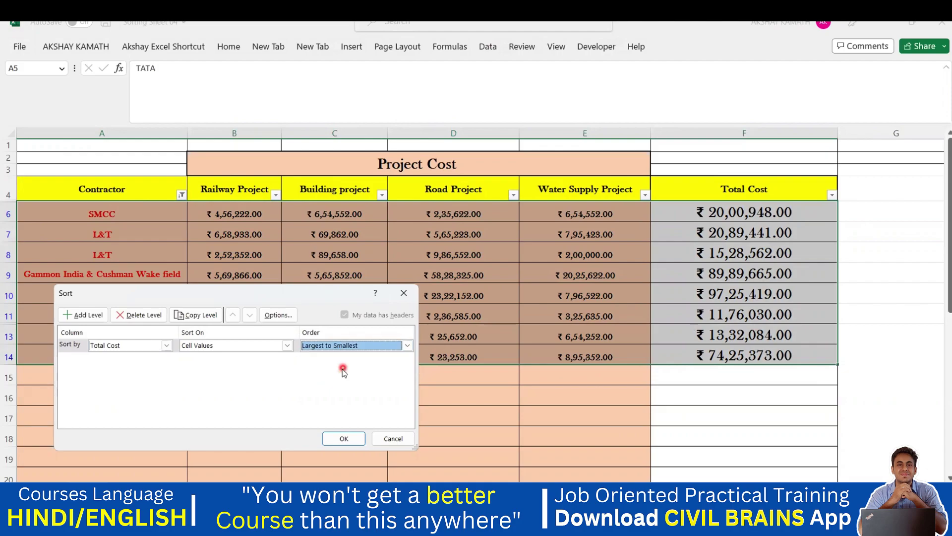
{"action": "left_click", "coordinate": [353, 444]}
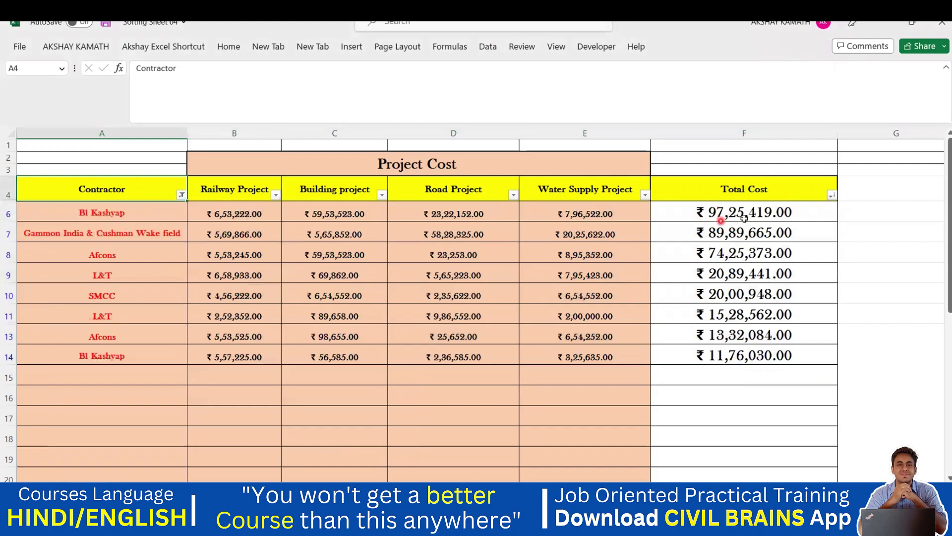
- Examine the order of the Total Cost values and contractor names, marking both columns with freehand pen strokes
{"action": "left_click", "coordinate": [756, 214]}
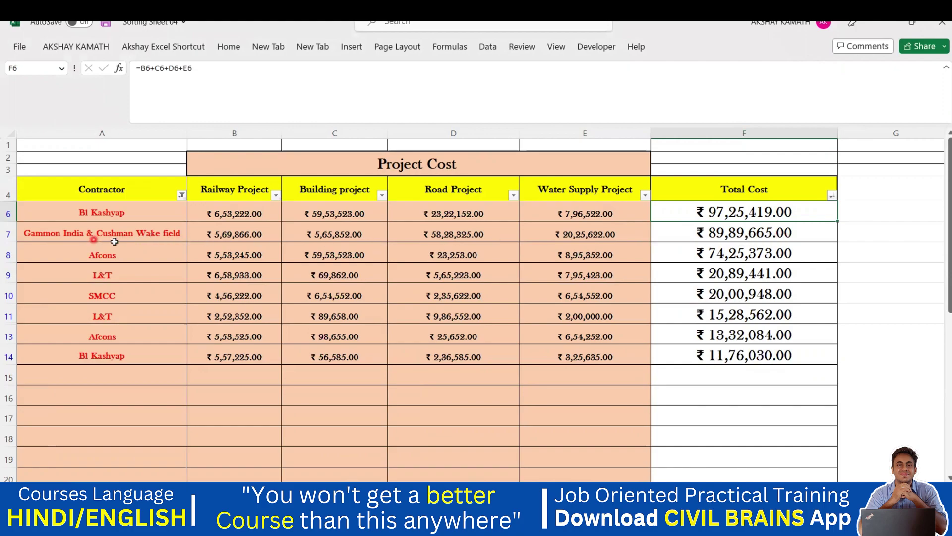
{"action": "left_click", "coordinate": [839, 408]}
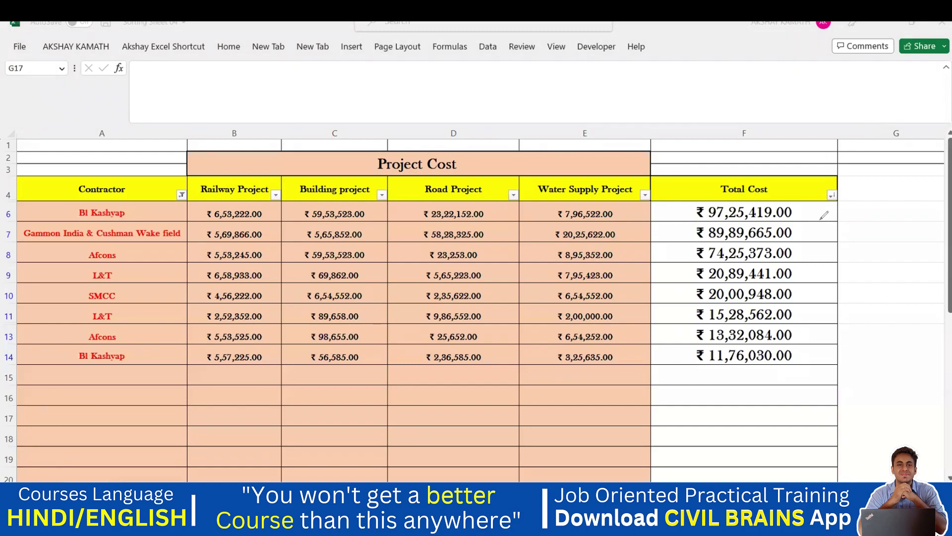
{"action": "mouse_move", "coordinate": [824, 211]}
{"action": "left_mouse_down"}
{"action": "mouse_move", "coordinate": [818, 300]}
{"action": "mouse_move", "coordinate": [853, 348]}
{"action": "mouse_move", "coordinate": [850, 370]}
{"action": "left_mouse_up"}
{"action": "left_click_drag", "start_coordinate": [158, 274], "coordinate": [159, 360]}
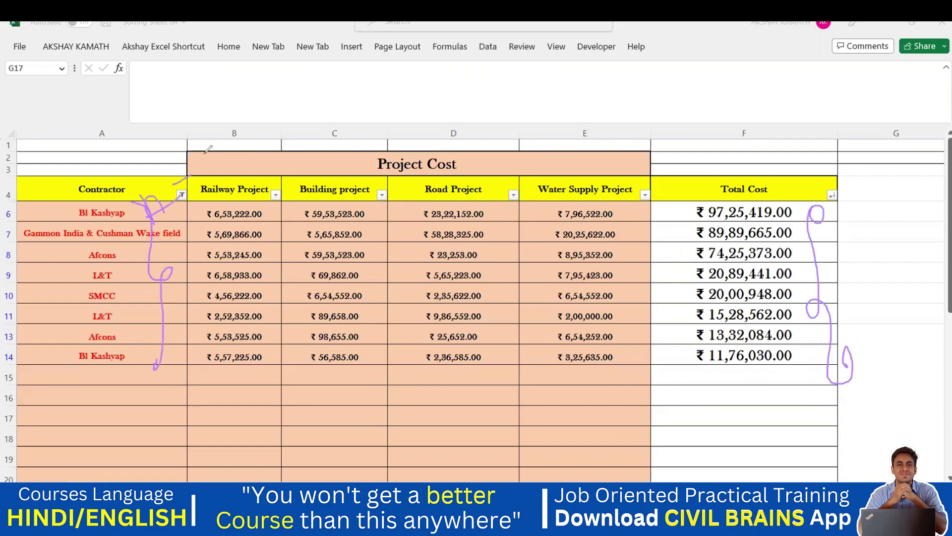
{"action": "left_click_drag", "start_coordinate": [229, 177], "coordinate": [241, 167]}
- Add a second sort level on the Contractor column's cell values in A to Z order and apply the sort
{"action": "left_click", "coordinate": [131, 187]}
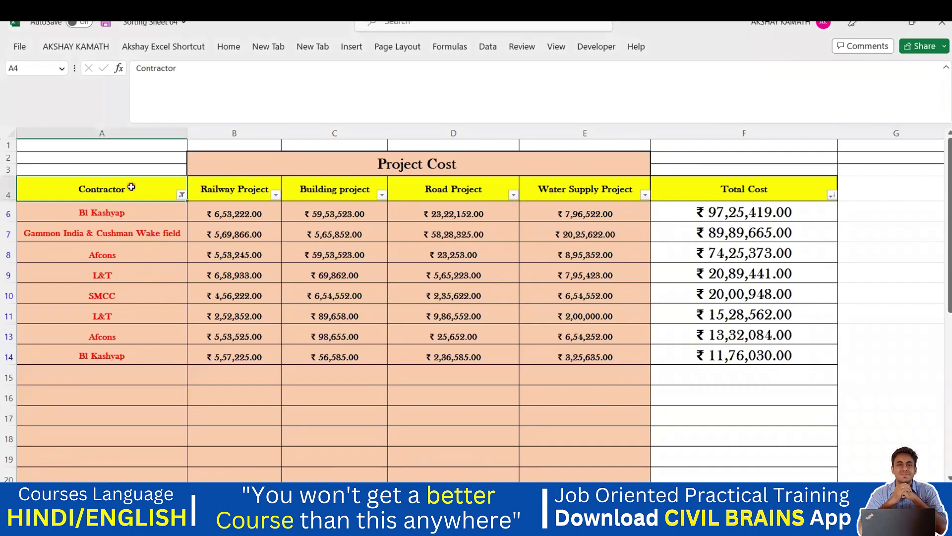
{"action": "key", "text": "alt+d"}
{"action": "key", "text": "s"}
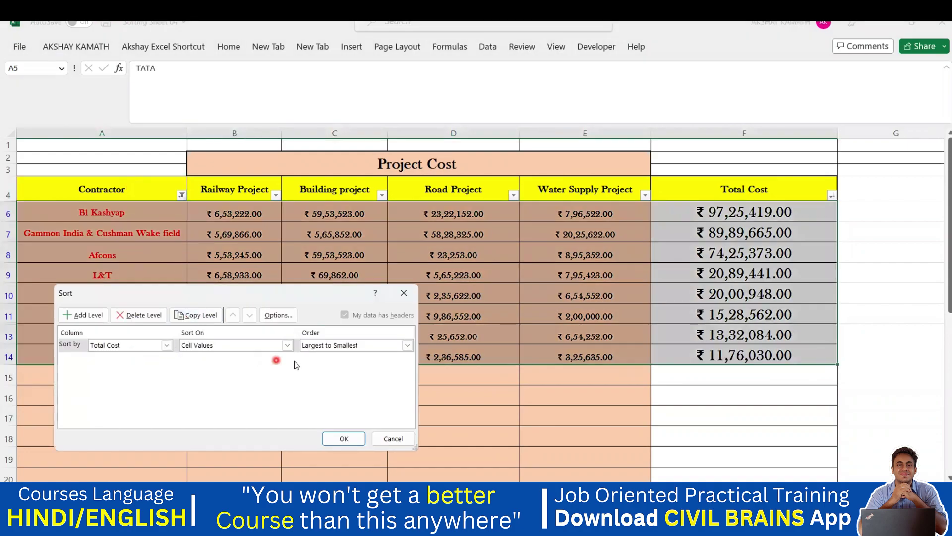
{"action": "left_click", "coordinate": [87, 315]}
{"action": "left_click", "coordinate": [167, 358]}
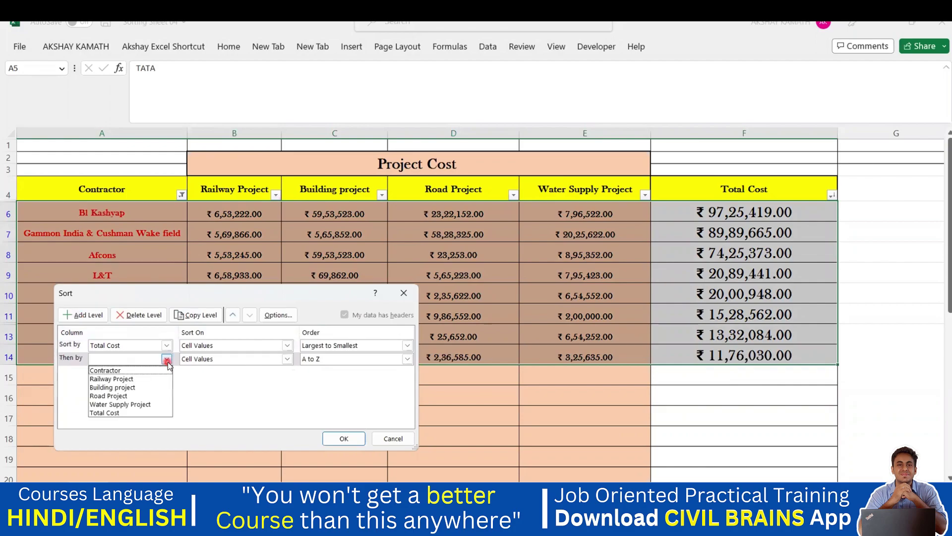
{"action": "left_click", "coordinate": [136, 371]}
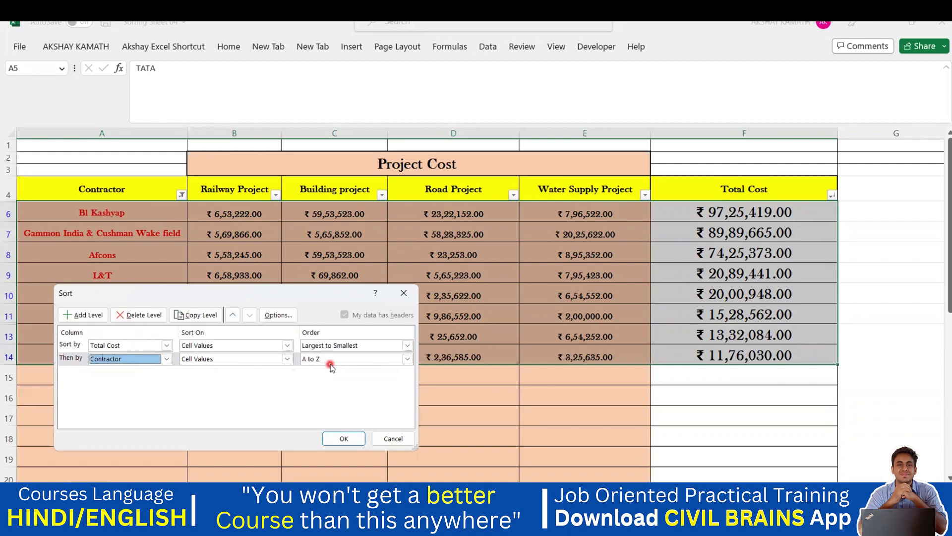
{"action": "left_click", "coordinate": [407, 359]}
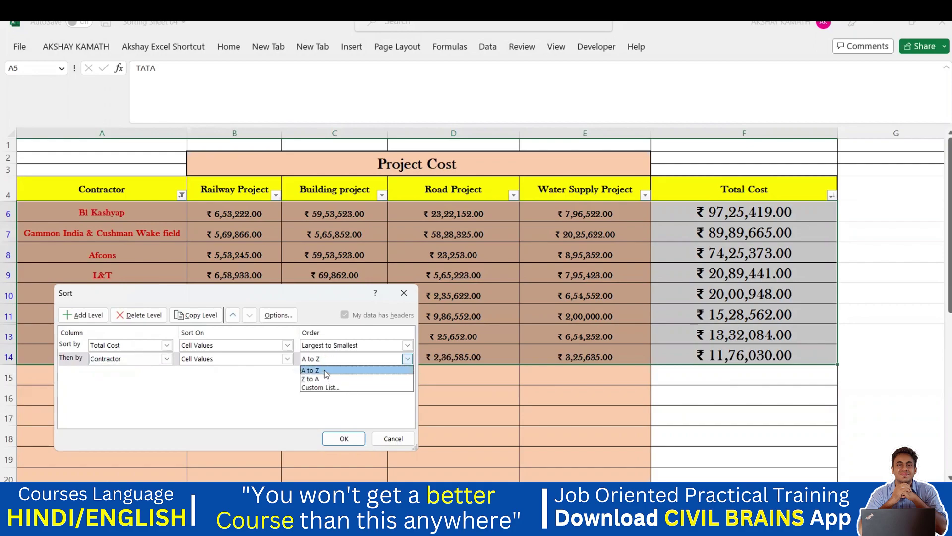
{"action": "left_click", "coordinate": [324, 371]}
{"action": "left_click", "coordinate": [349, 439]}
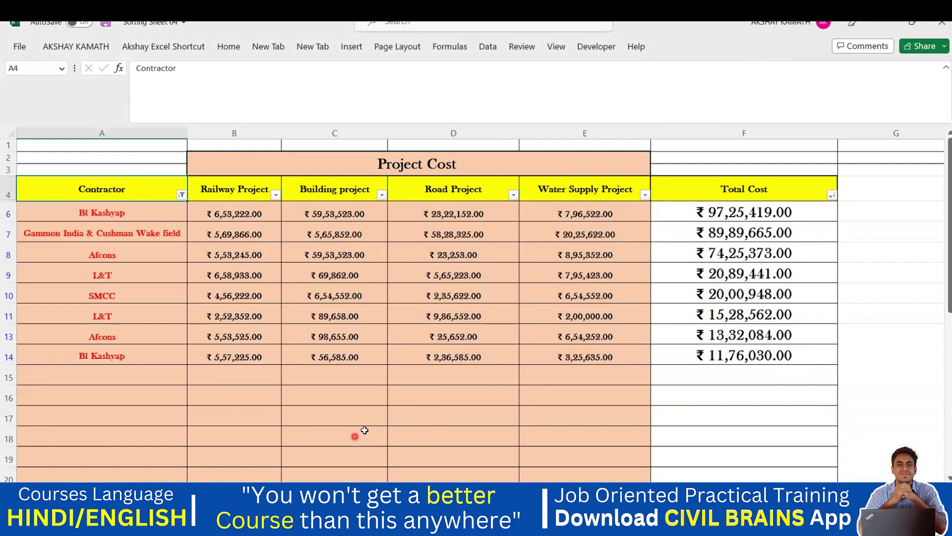
{"action": "left_click", "coordinate": [384, 429]}
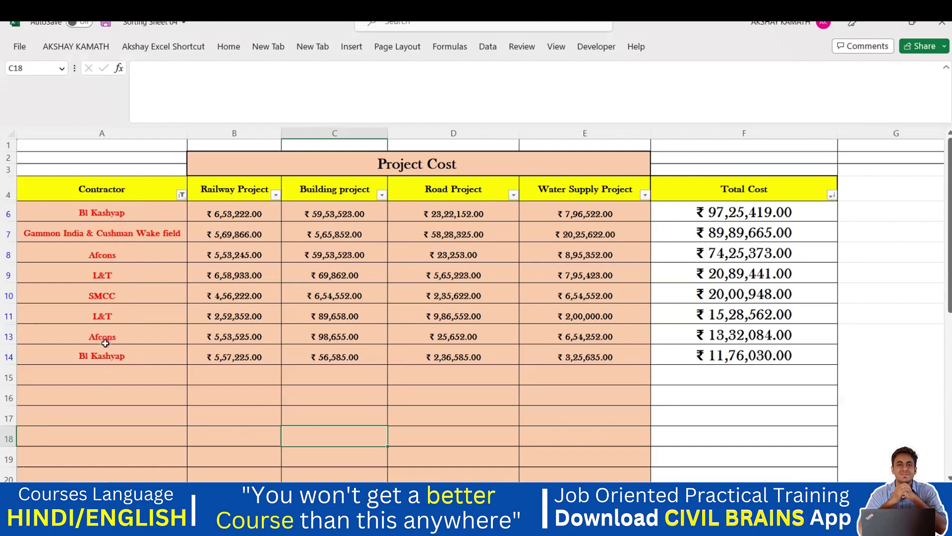
{"action": "left_click", "coordinate": [489, 410]}
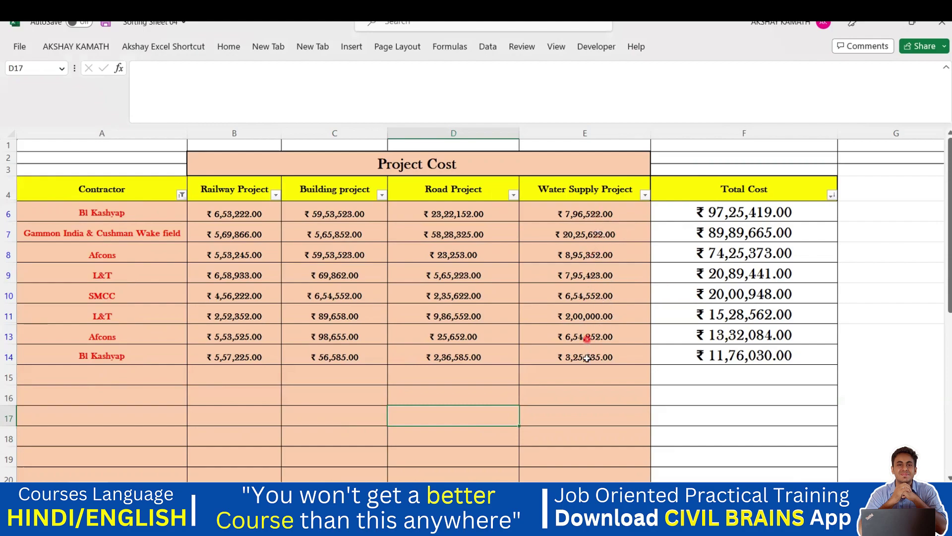
{"action": "left_click", "coordinate": [667, 313]}
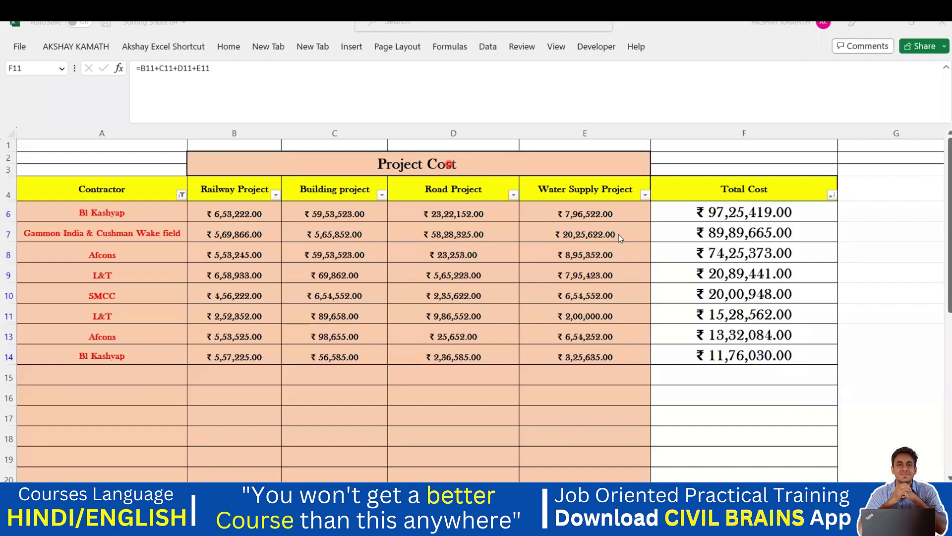
{"action": "key", "text": "alt+Tab"}
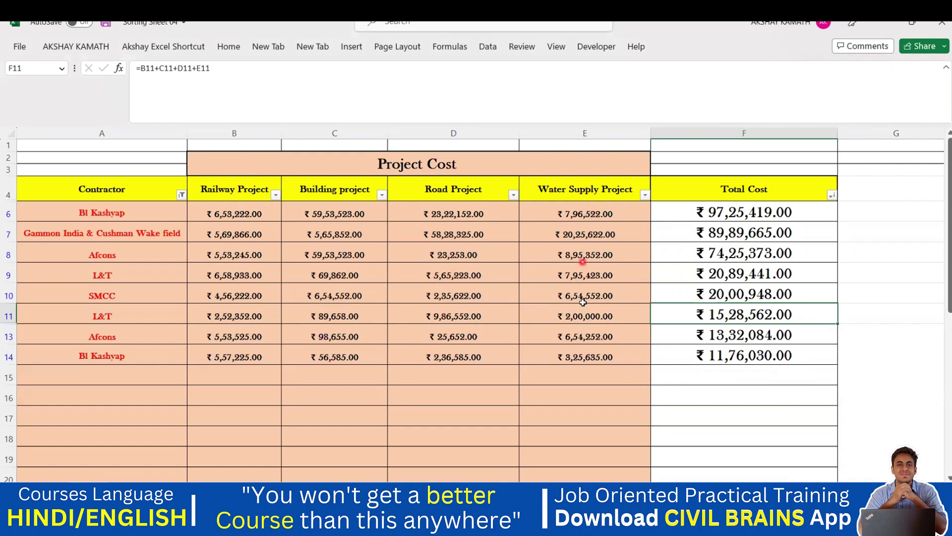
- Examine the cost entries in the Railway, Building, Road and Water Supply Project columns of the filtered table
{"action": "left_click_drag", "start_coordinate": [235, 188], "coordinate": [640, 359]}
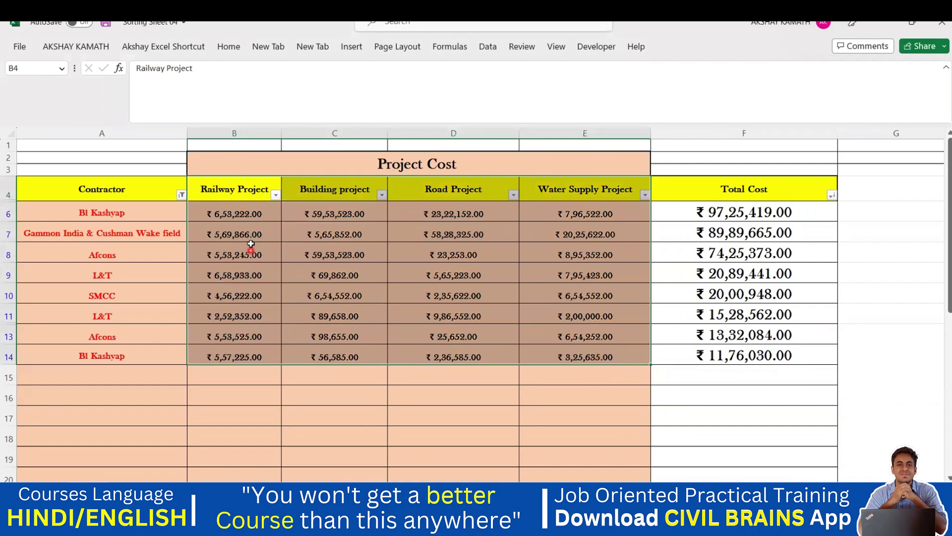
{"action": "left_click", "coordinate": [237, 373]}
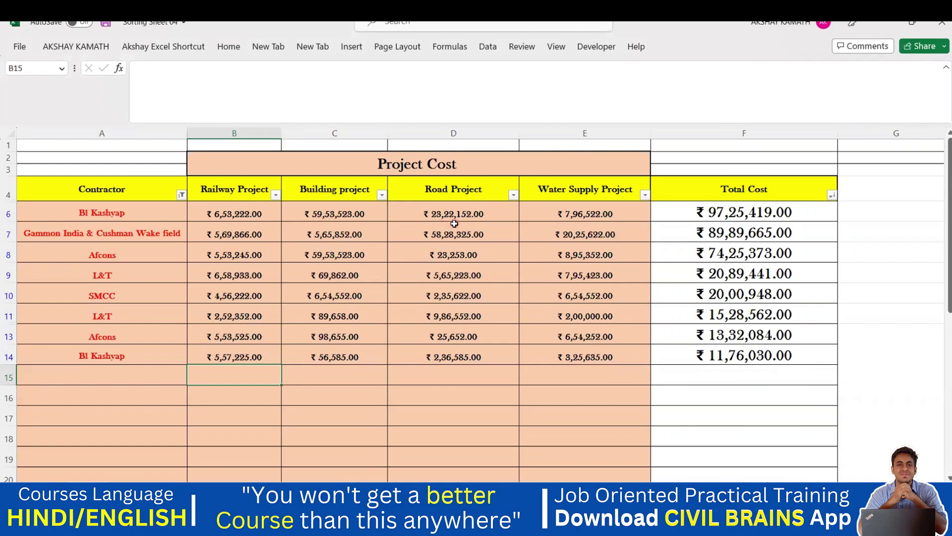
{"action": "left_click", "coordinate": [582, 240]}
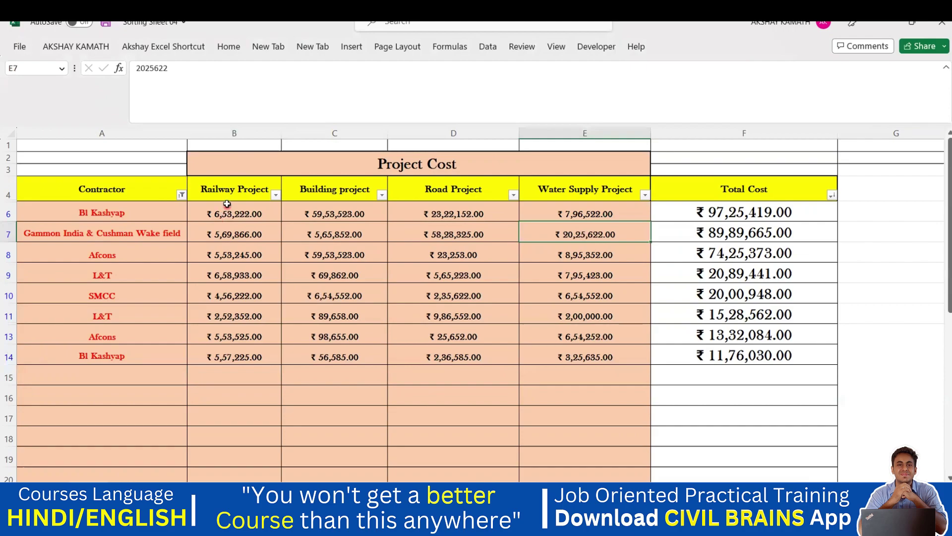
{"action": "left_click_drag", "start_coordinate": [228, 209], "coordinate": [228, 336]}
{"action": "left_click", "coordinate": [228, 220]}
{"action": "left_click_drag", "start_coordinate": [340, 210], "coordinate": [342, 354]}
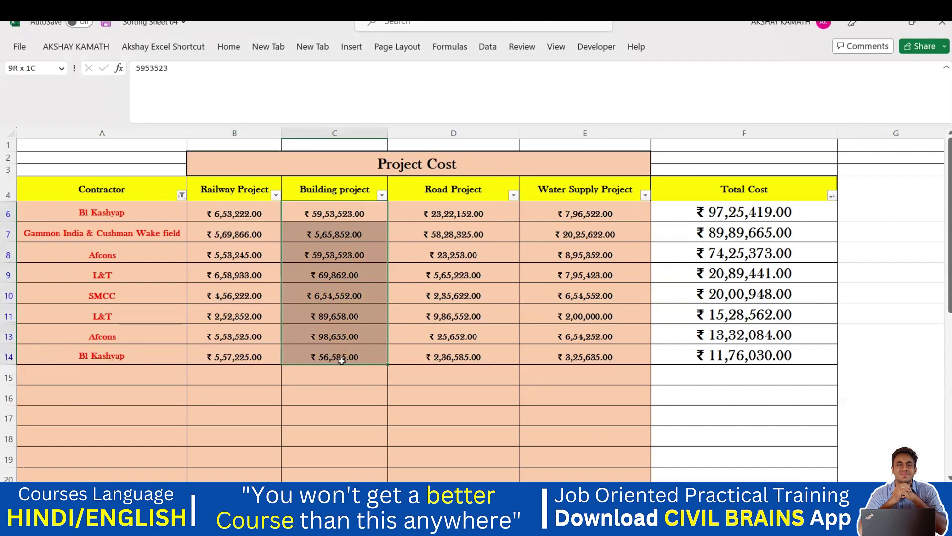
{"action": "left_click", "coordinate": [334, 216]}
{"action": "left_click_drag", "start_coordinate": [453, 214], "coordinate": [456, 354]}
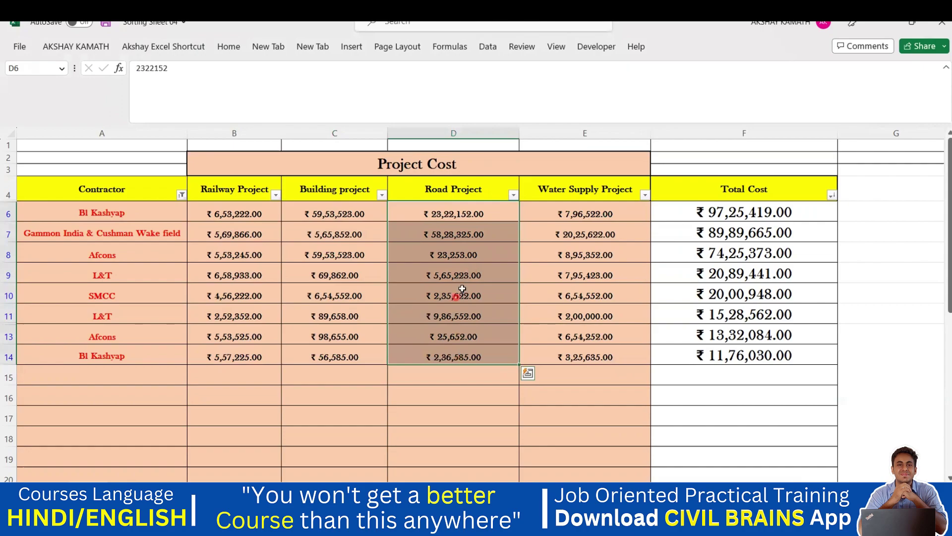
{"action": "left_click", "coordinate": [447, 221]}
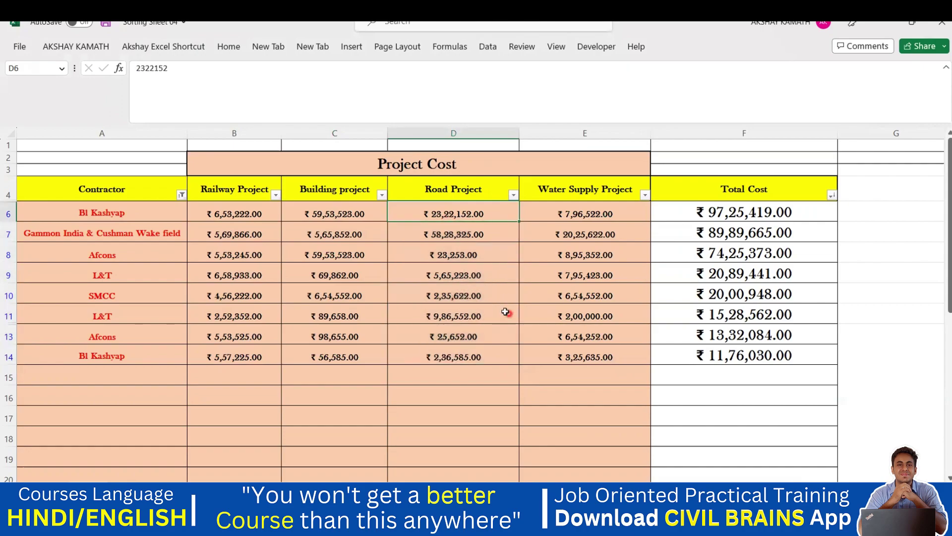
- Delete the Total Cost and Contractor levels from the table's custom sort
{"action": "left_click", "coordinate": [130, 193]}
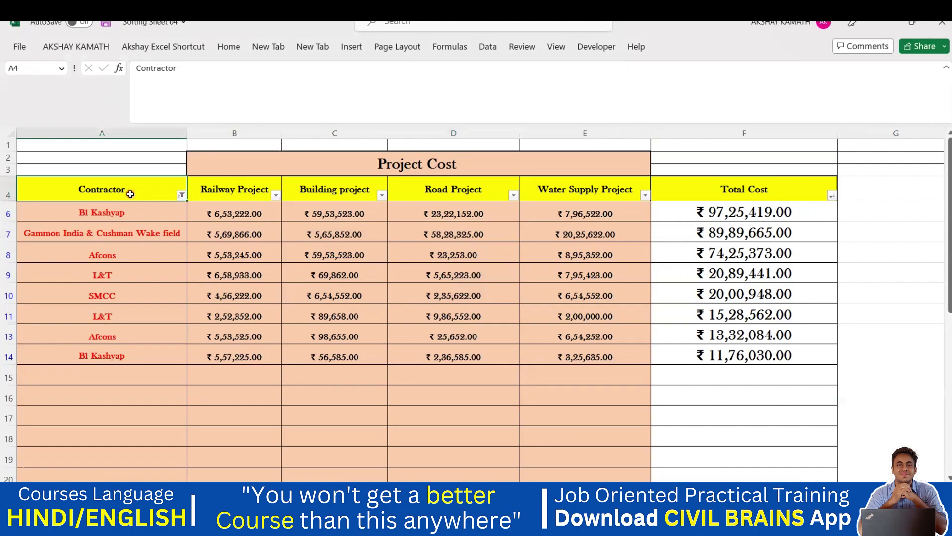
{"action": "key", "text": "alt+d"}
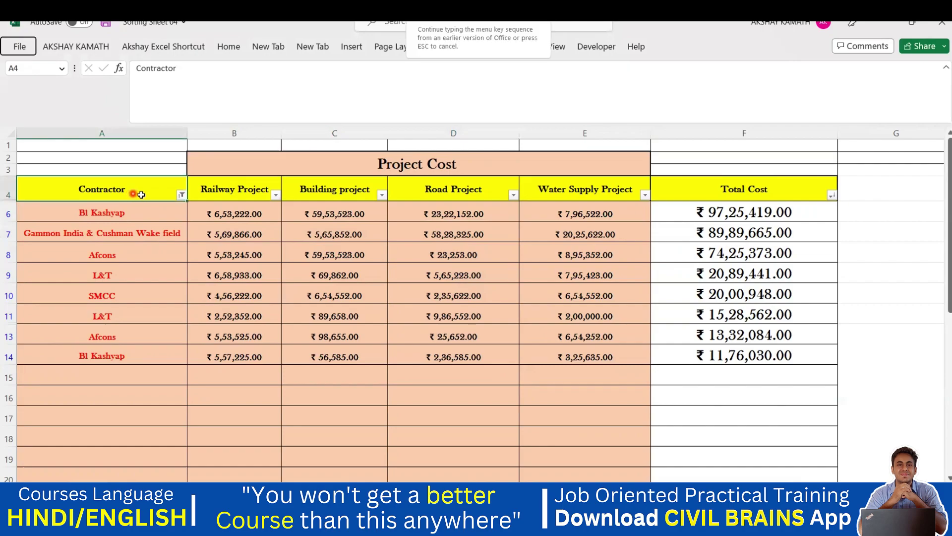
{"action": "key", "text": "Escape"}
{"action": "key", "text": "alt+d"}
{"action": "key", "text": "s"}
{"action": "left_click", "coordinate": [143, 323]}
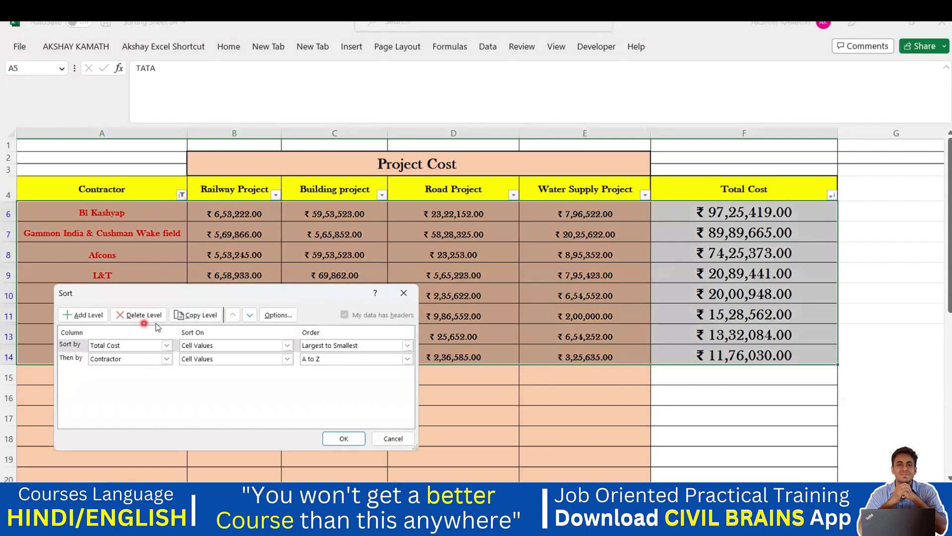
{"action": "left_click", "coordinate": [144, 320]}
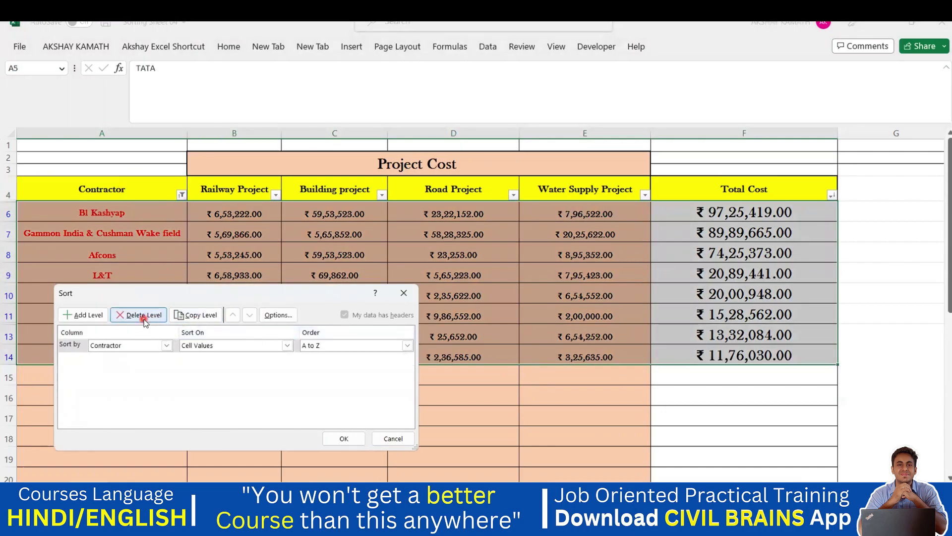
{"action": "left_click", "coordinate": [144, 320]}
- Sort the filtered table by the Railway Project column's cell values from Largest to Smallest
{"action": "left_click", "coordinate": [89, 315]}
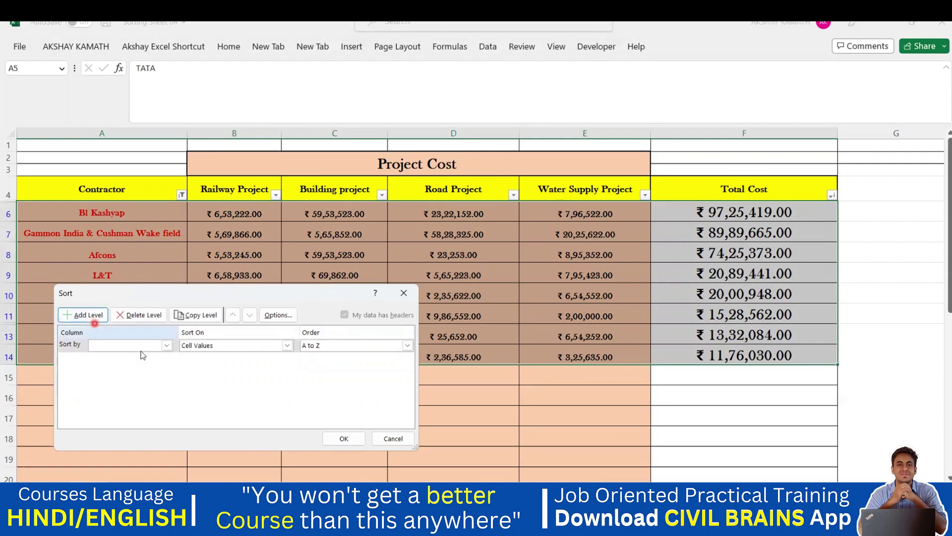
{"action": "left_click", "coordinate": [167, 346]}
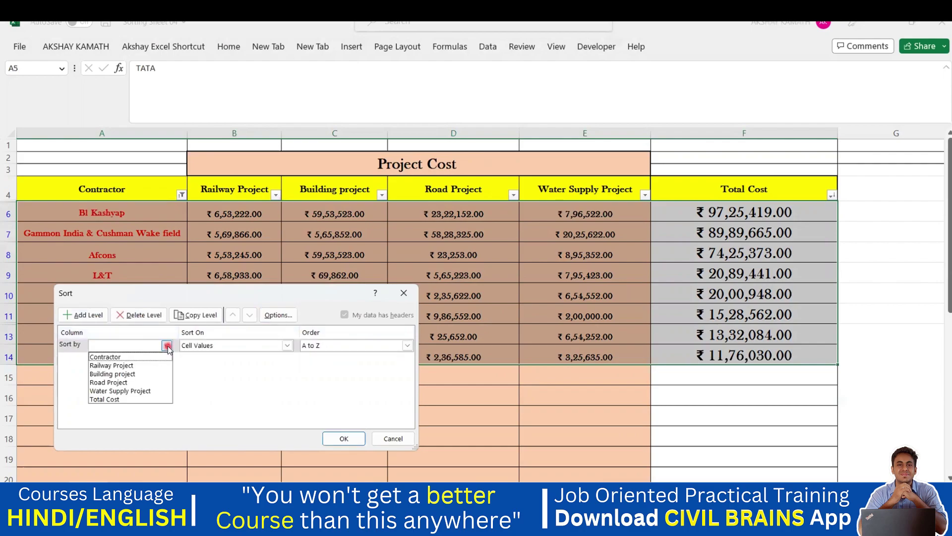
{"action": "left_click", "coordinate": [150, 365]}
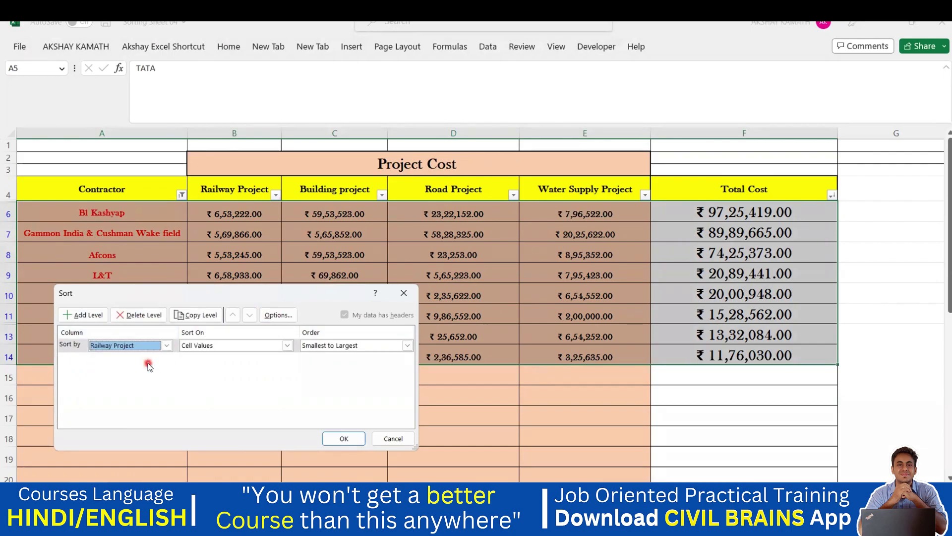
{"action": "left_click", "coordinate": [370, 346]}
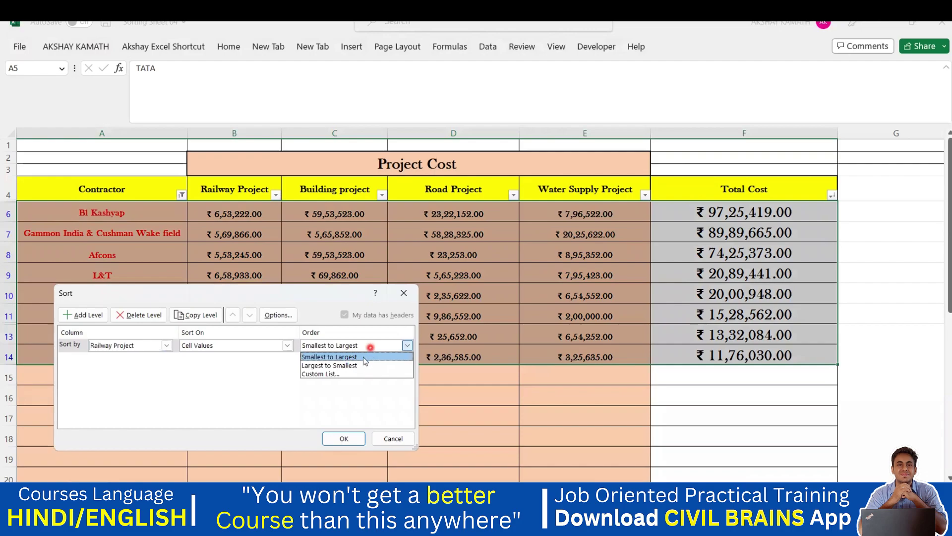
{"action": "left_click", "coordinate": [335, 366]}
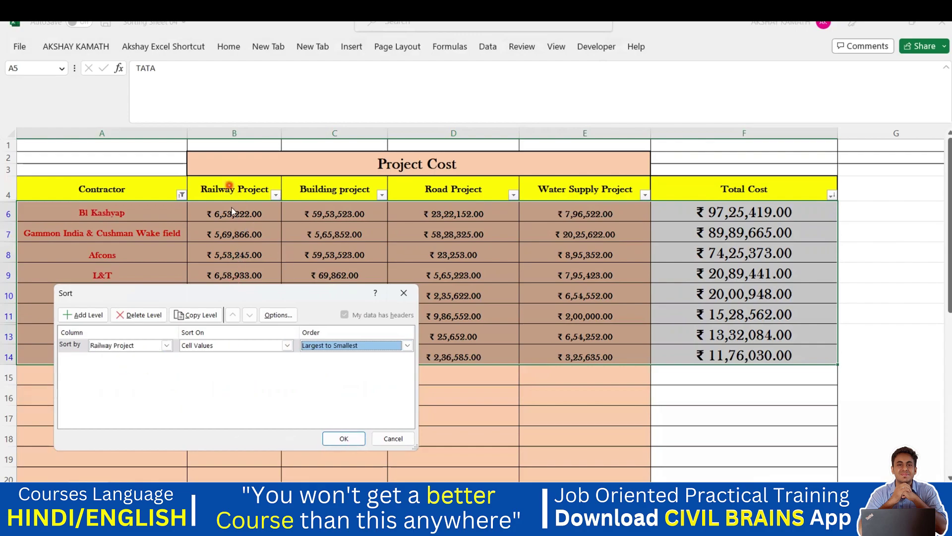
{"action": "left_click", "coordinate": [344, 439]}
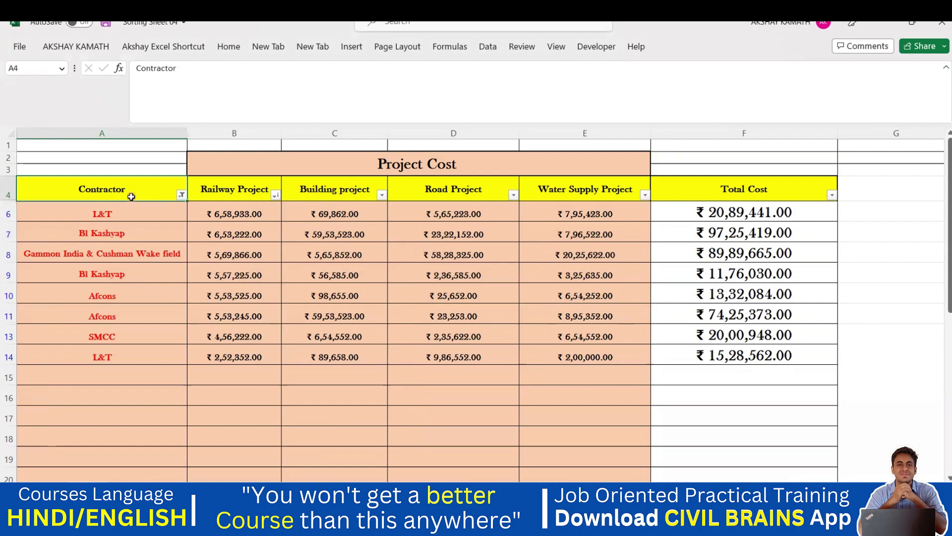
- Add a second custom sort level on the Building project column's cell values in Smallest to Largest order
{"action": "key", "text": "alt+d"}
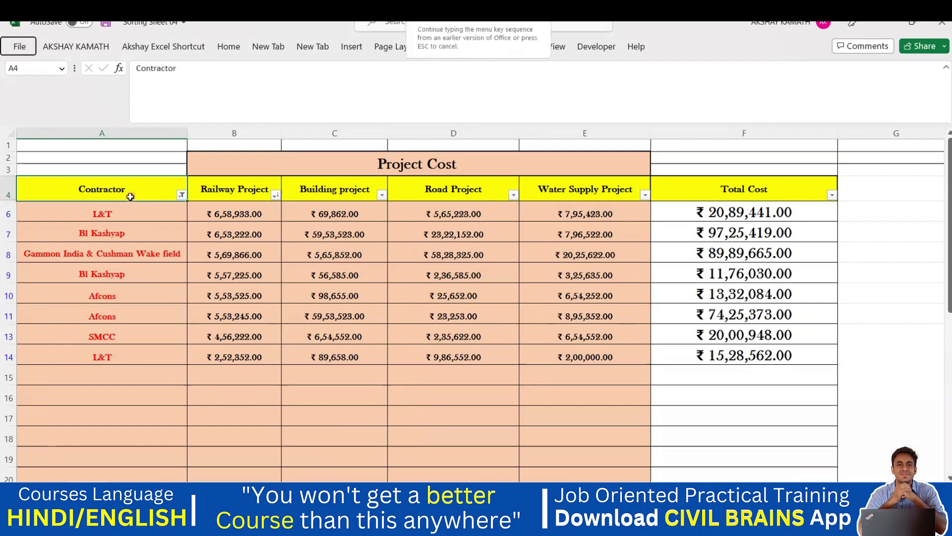
{"action": "key", "text": "s"}
{"action": "key", "text": "alt+d"}
{"action": "key", "text": "s"}
{"action": "left_click", "coordinate": [166, 345]}
{"action": "left_click", "coordinate": [102, 356]}
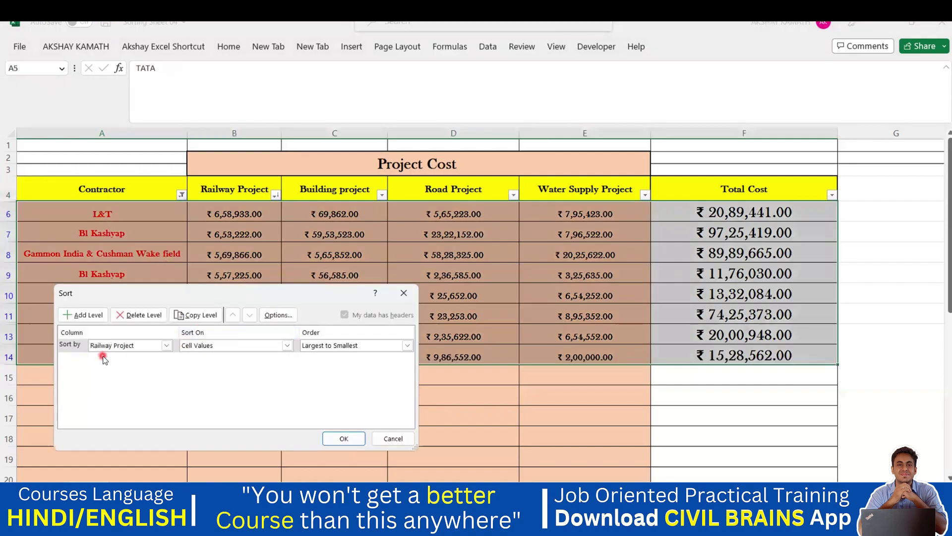
{"action": "left_click", "coordinate": [88, 316]}
{"action": "left_click", "coordinate": [145, 346]}
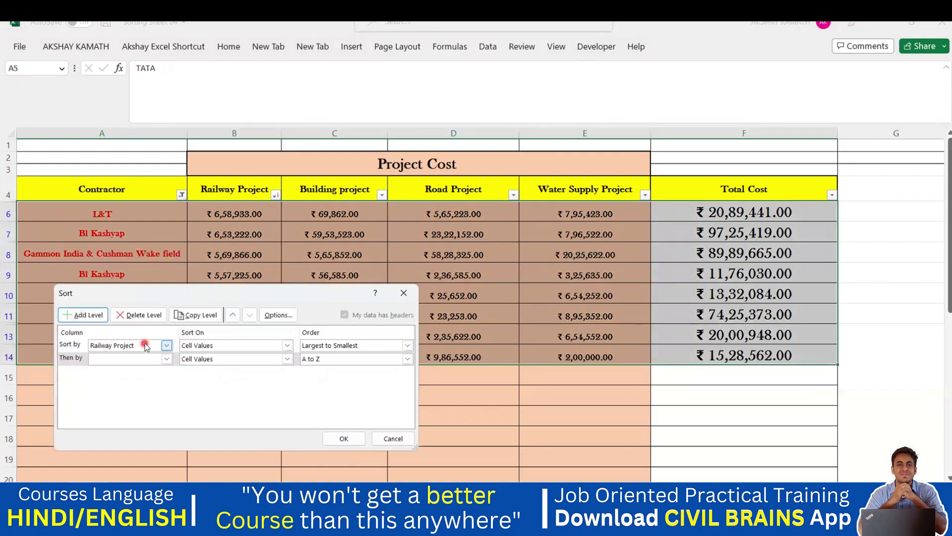
{"action": "left_click", "coordinate": [167, 360]}
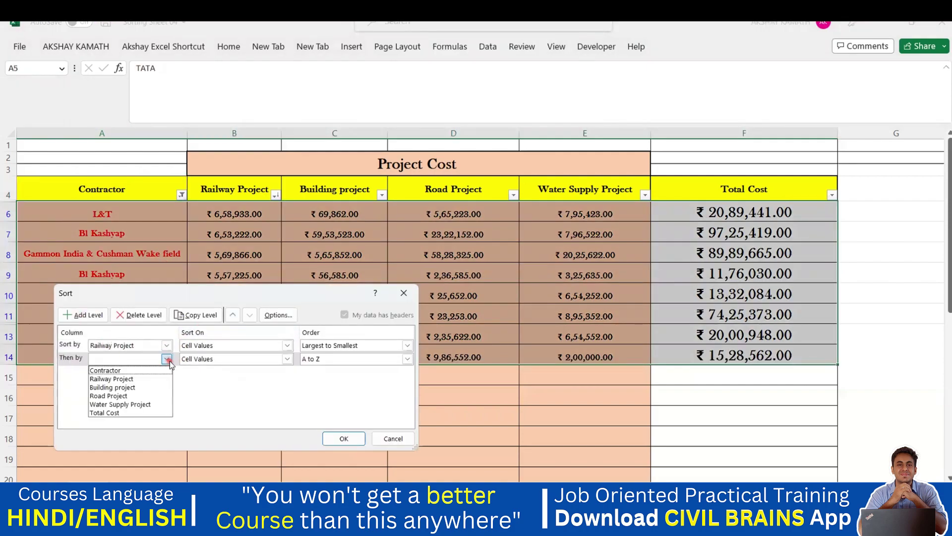
{"action": "left_click", "coordinate": [165, 387]}
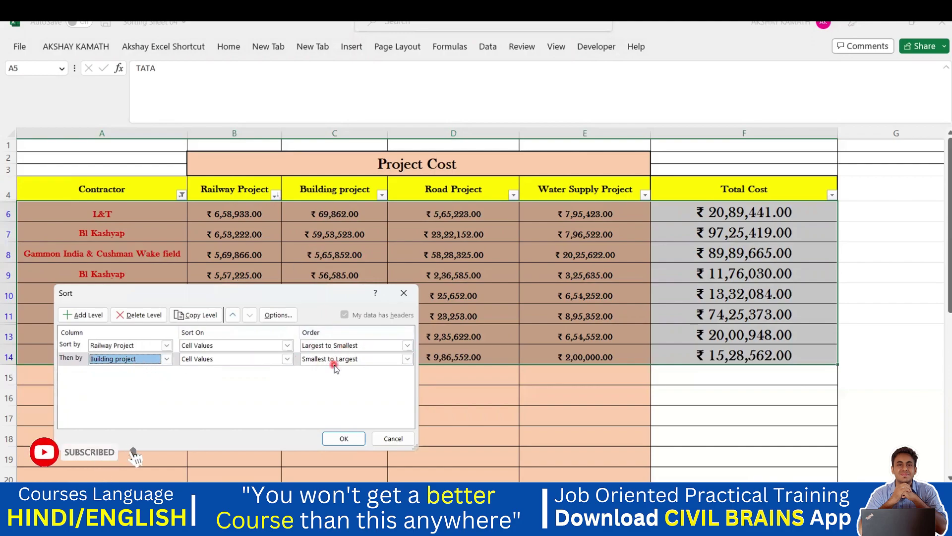
- Add a third sort level on the Road Project column's cell values in Largest to Smallest order
{"action": "left_click", "coordinate": [83, 314]}
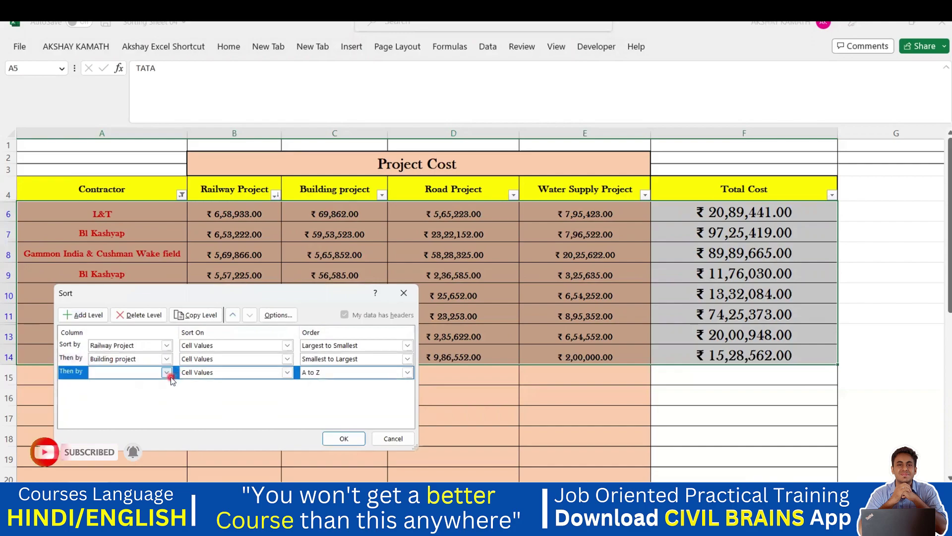
{"action": "left_click", "coordinate": [167, 372]}
{"action": "left_click", "coordinate": [149, 409]}
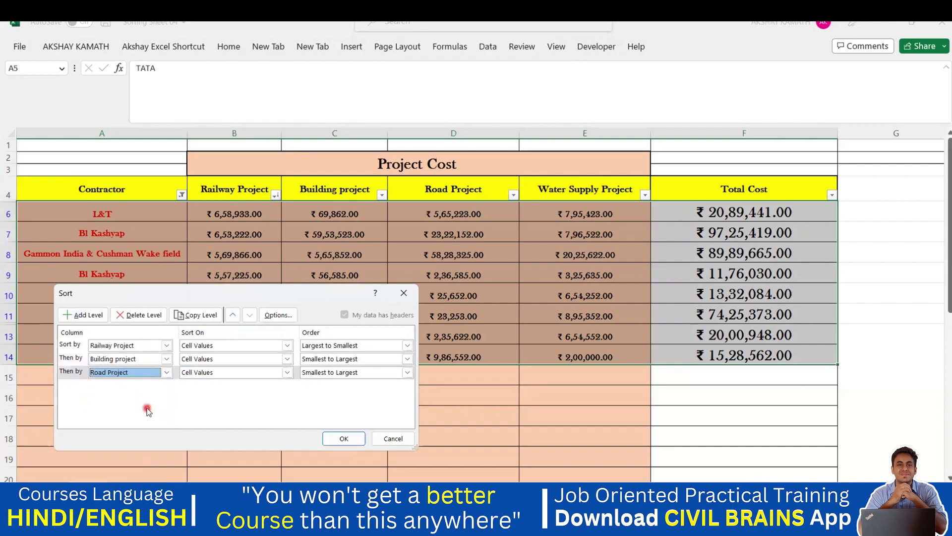
{"action": "left_click", "coordinate": [357, 375]}
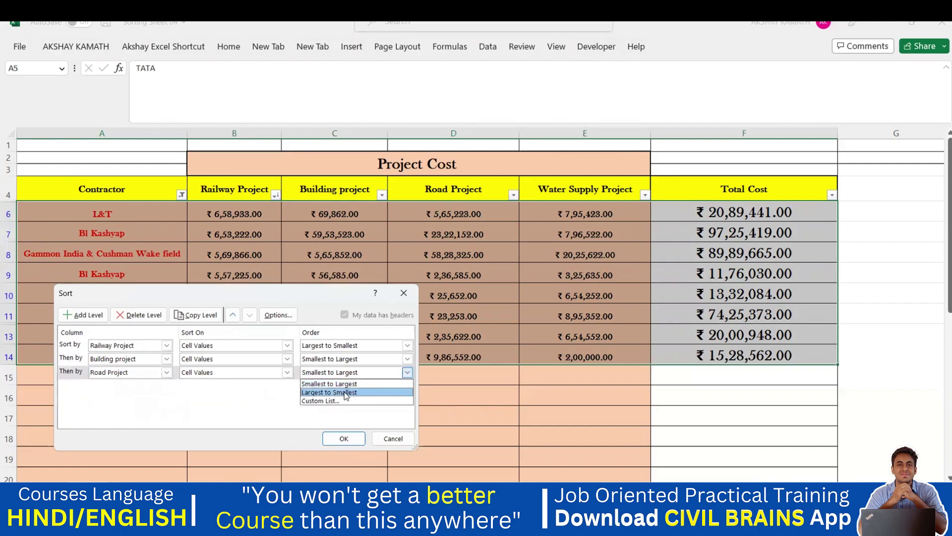
{"action": "left_click", "coordinate": [347, 391]}
- Add a fourth sort level on the Water Supply Project column in Smallest to Largest order and apply the sort
{"action": "left_click", "coordinate": [79, 314]}
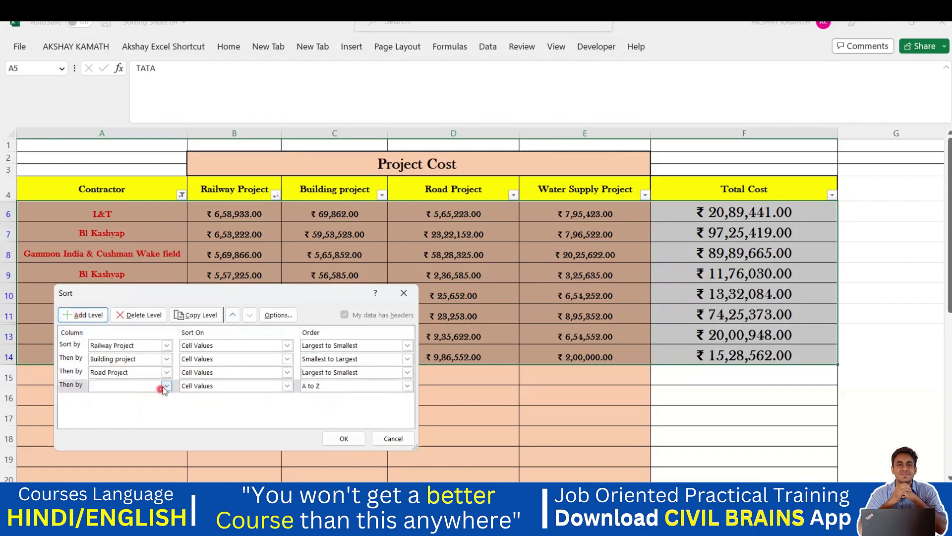
{"action": "left_click", "coordinate": [166, 386]}
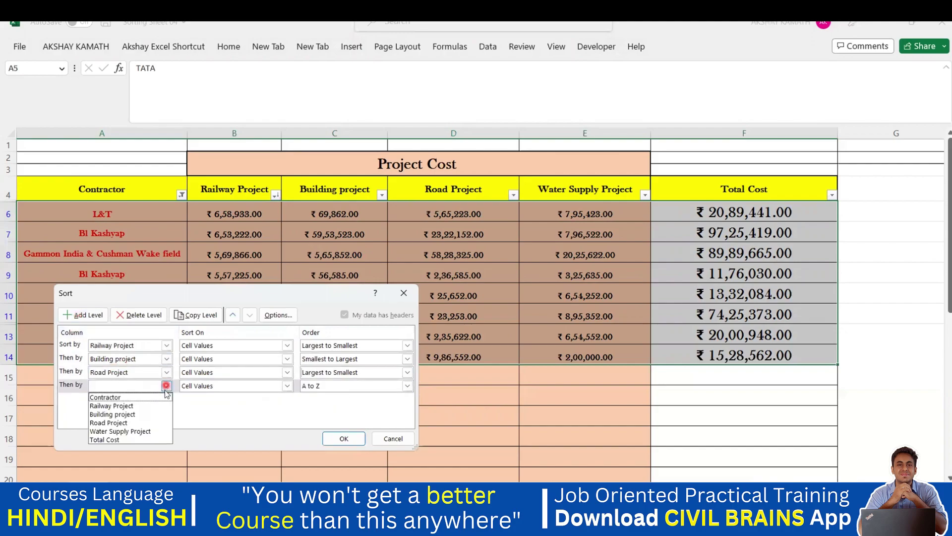
{"action": "left_click", "coordinate": [151, 431]}
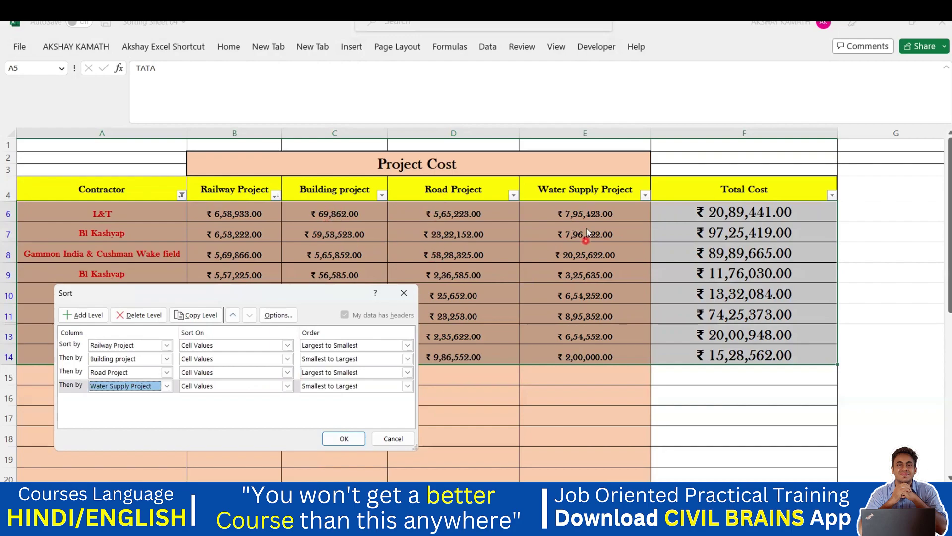
{"action": "left_click", "coordinate": [344, 439]}
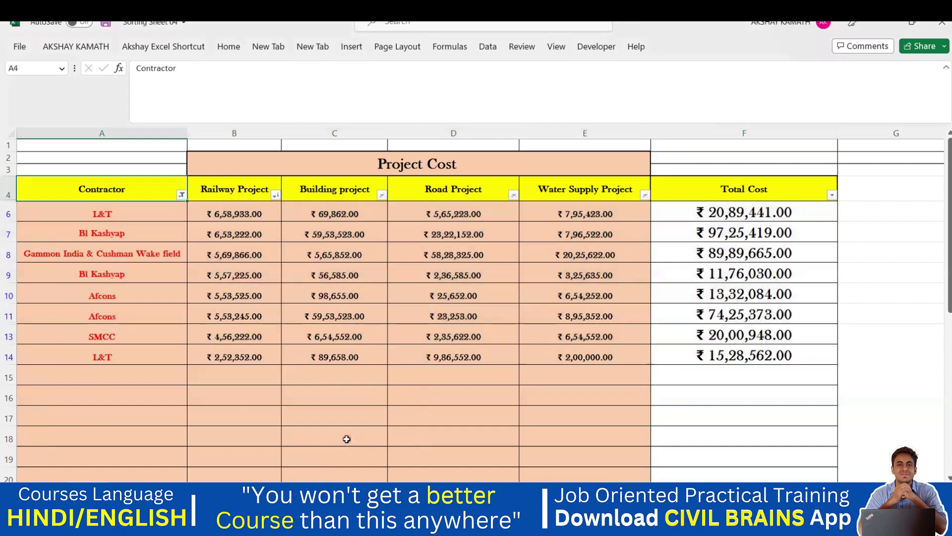
- Examine the order of the entries in the Building, Road and Water Supply Project columns of the sorted table
{"action": "left_click", "coordinate": [402, 412]}
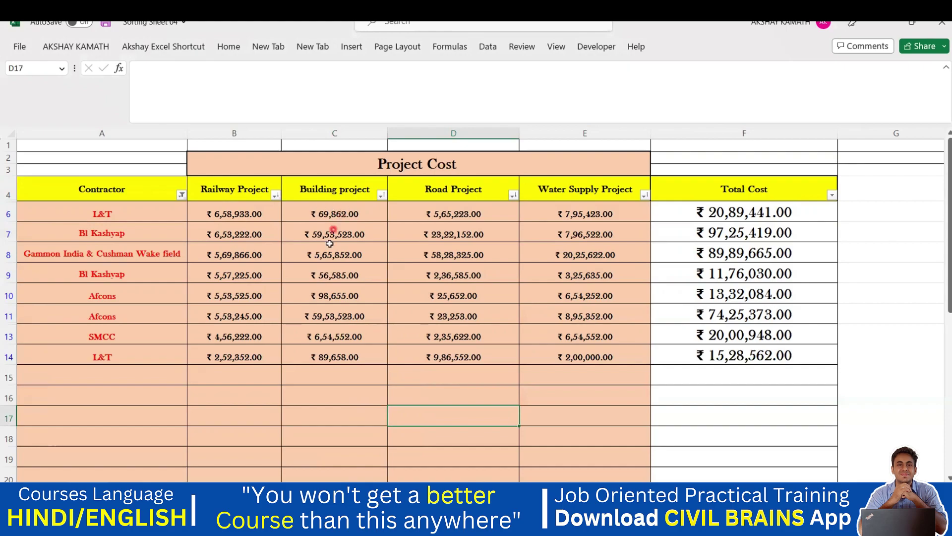
{"action": "left_click", "coordinate": [344, 218]}
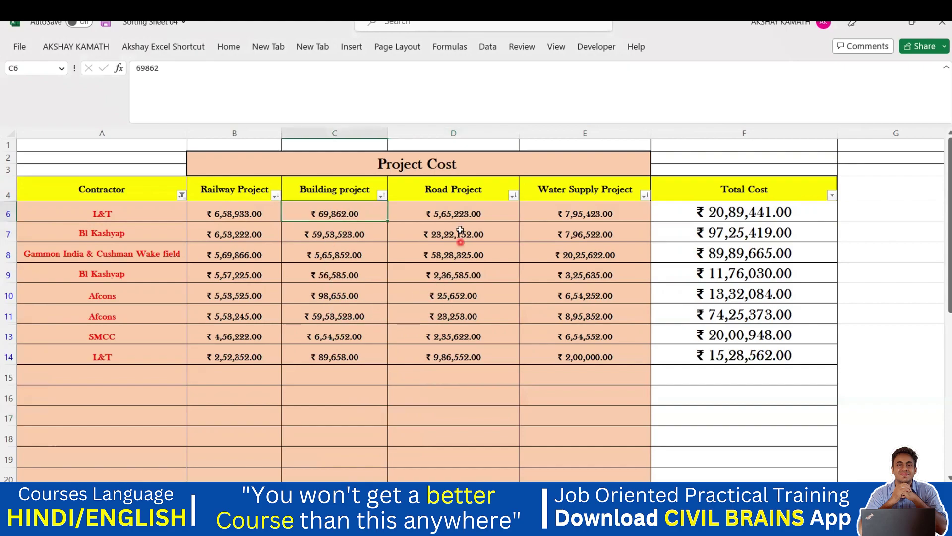
{"action": "left_click", "coordinate": [482, 213]}
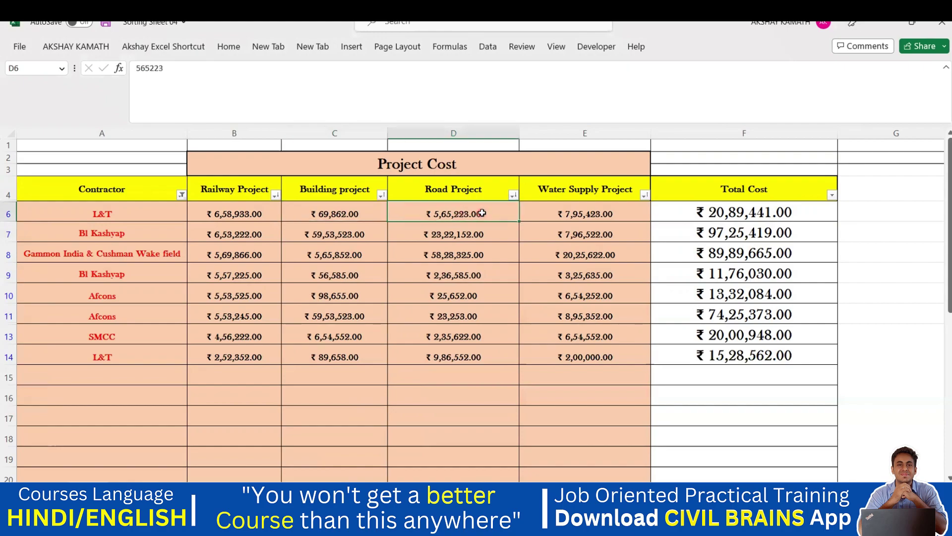
{"action": "left_click", "coordinate": [619, 216]}
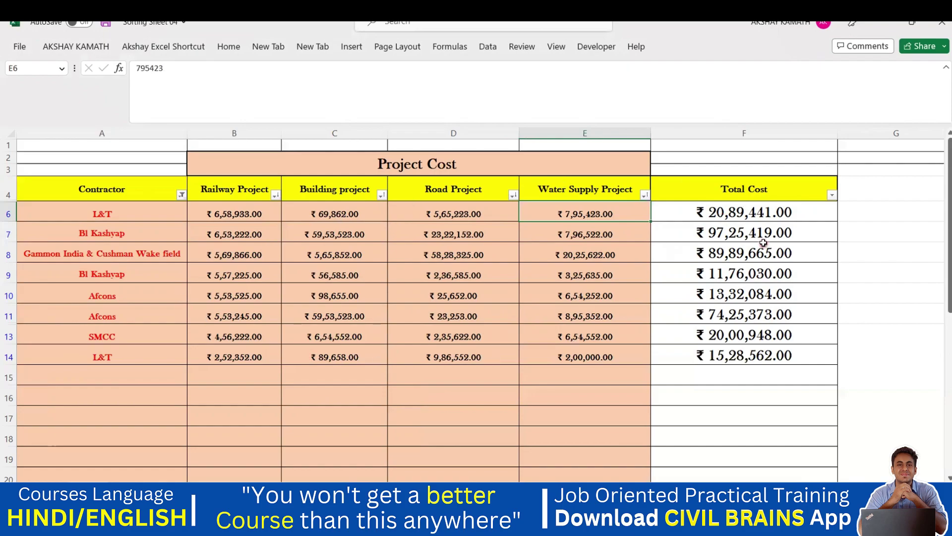
- Switch to the ct lab marks workbook and sort its award list by StudentName cell values from A to Z
{"action": "mouse_move", "coordinate": [689, 526]}
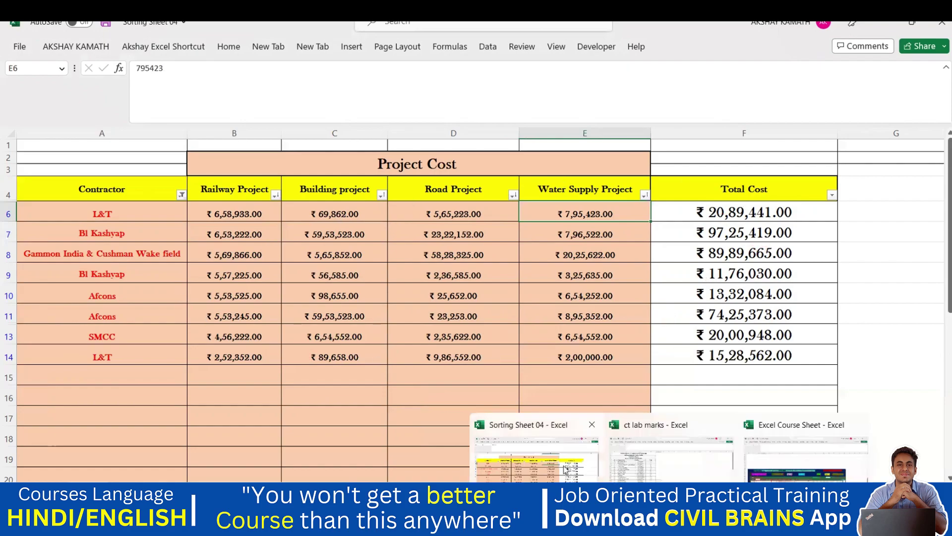
{"action": "left_click", "coordinate": [644, 463]}
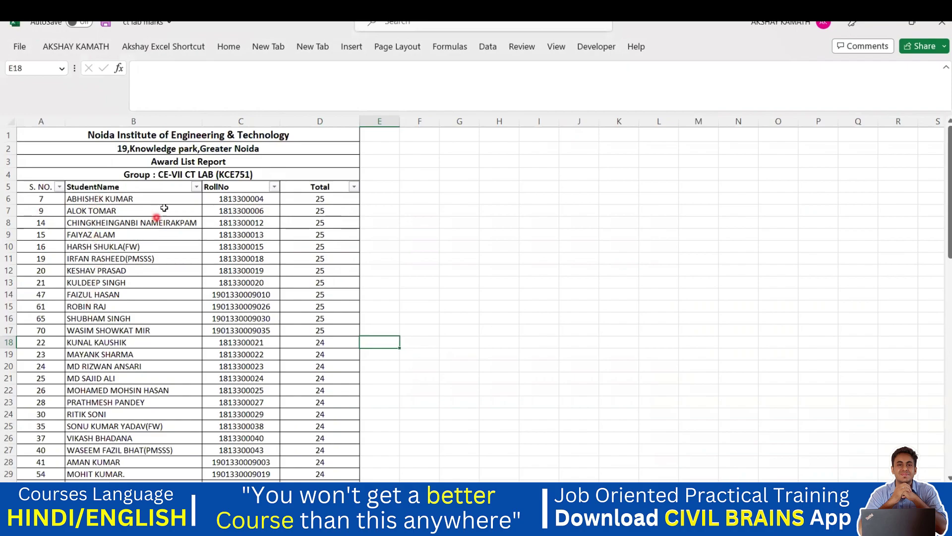
{"action": "left_click", "coordinate": [99, 188]}
{"action": "key", "text": "alt+d"}
{"action": "key", "text": "s"}
{"action": "left_click", "coordinate": [166, 346]}
{"action": "left_click", "coordinate": [144, 365]}
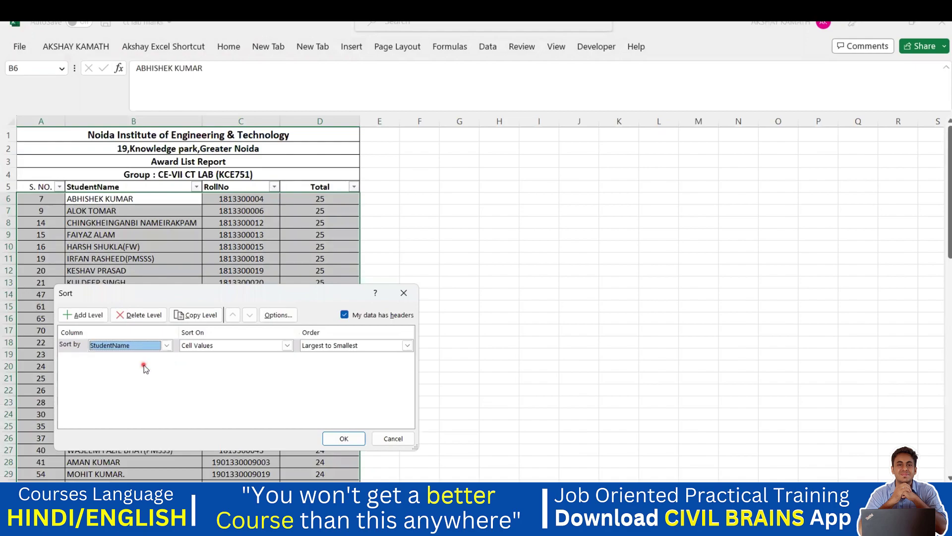
{"action": "left_click", "coordinate": [343, 346]}
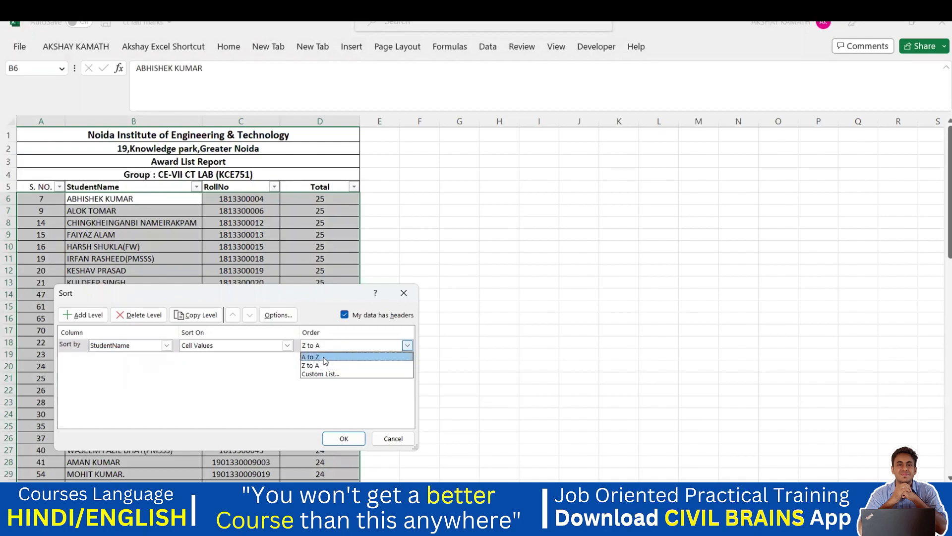
{"action": "left_click", "coordinate": [316, 358]}
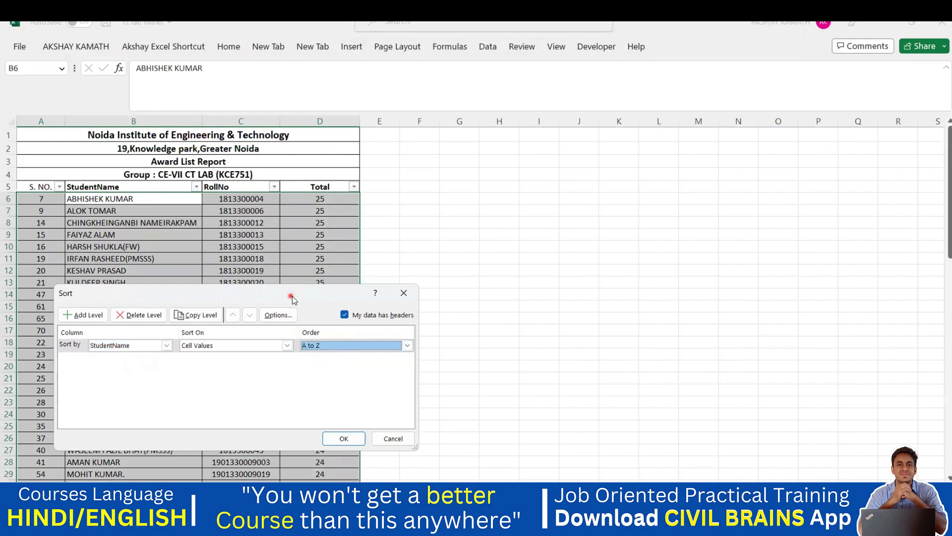
{"action": "left_click_drag", "start_coordinate": [292, 298], "coordinate": [632, 264]}
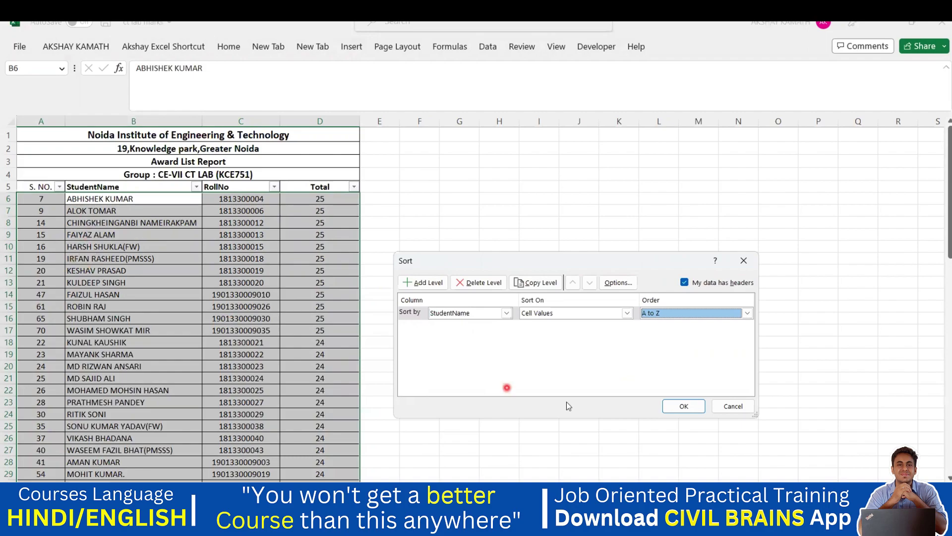
{"action": "left_click", "coordinate": [681, 406]}
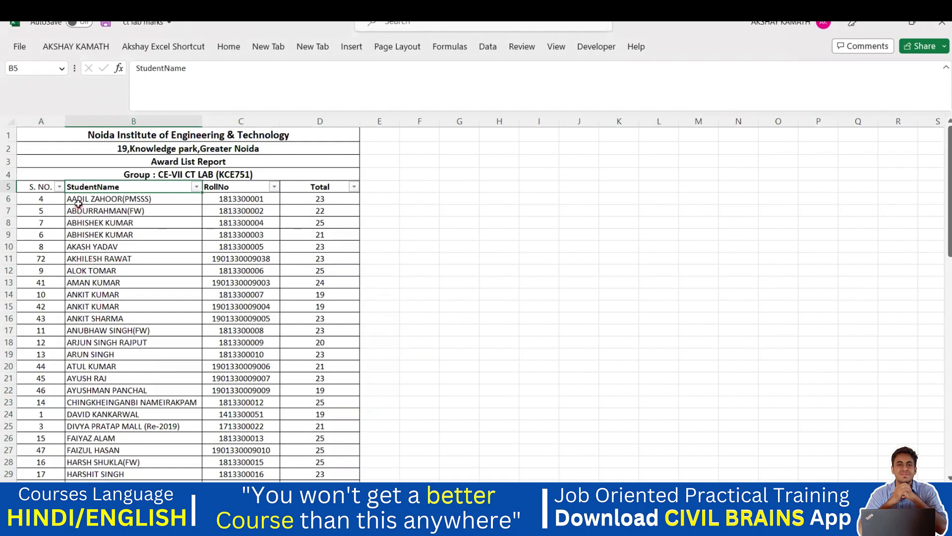
- Fill the first six students' StudentName, RollNo and Total cells (B6:D11) with light blue
{"action": "scroll", "coordinate": [75, 311], "scroll_direction": "down", "scroll_amount": 3}
{"action": "scroll", "coordinate": [75, 311], "scroll_direction": "down", "scroll_amount": 14}
{"action": "scroll", "coordinate": [96, 422], "scroll_direction": "up", "scroll_amount": 17}
{"action": "left_click_drag", "start_coordinate": [79, 199], "coordinate": [320, 259]}
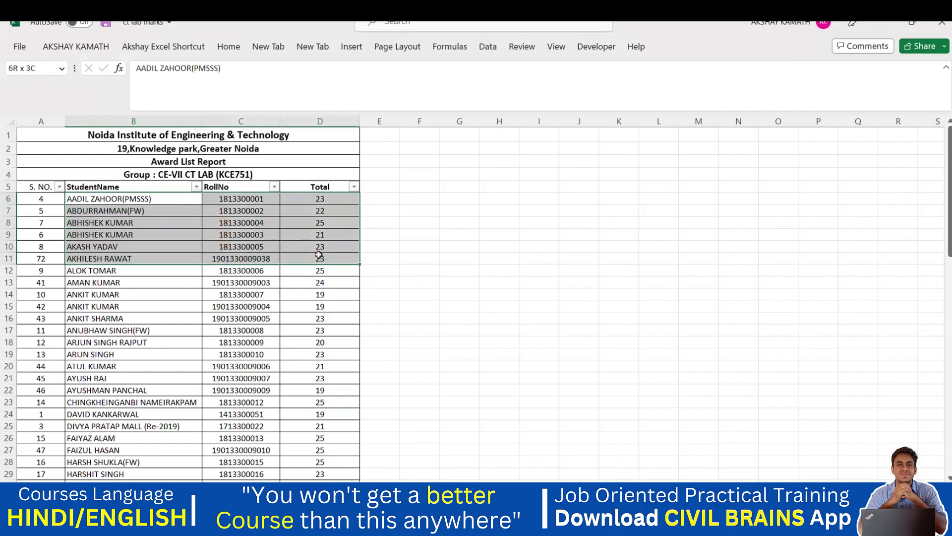
{"action": "left_click", "coordinate": [229, 46]}
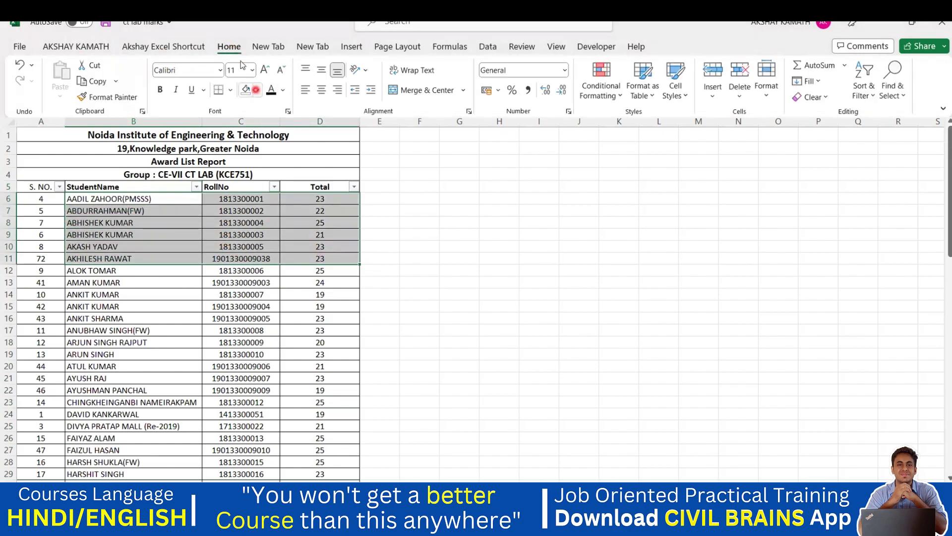
{"action": "left_click", "coordinate": [257, 89]}
{"action": "left_click", "coordinate": [281, 150]}
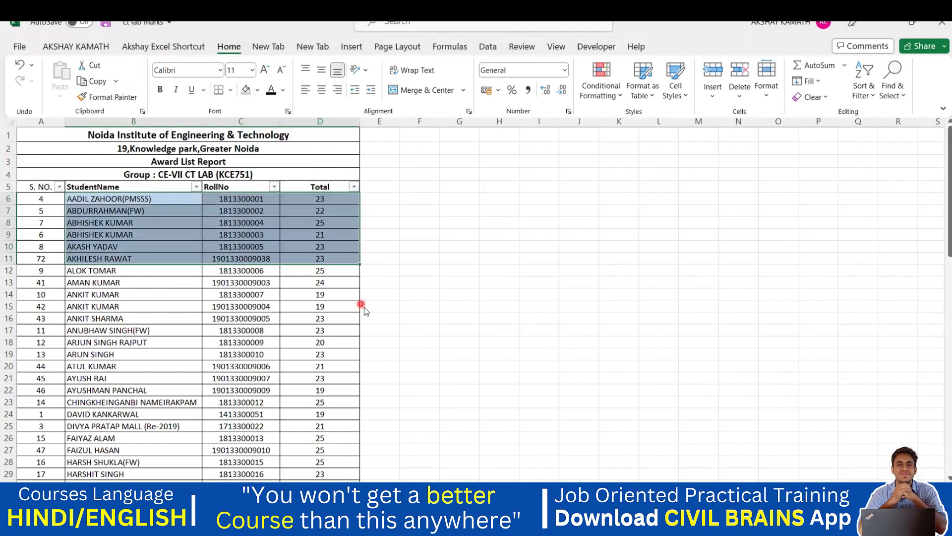
{"action": "key", "text": "ctrl+F1"}
- Fill the third student's StudentName, RollNo and Total cells (B8:D8) with orange
{"action": "left_click", "coordinate": [333, 222]}
{"action": "left_click_drag", "start_coordinate": [149, 222], "coordinate": [321, 227]}
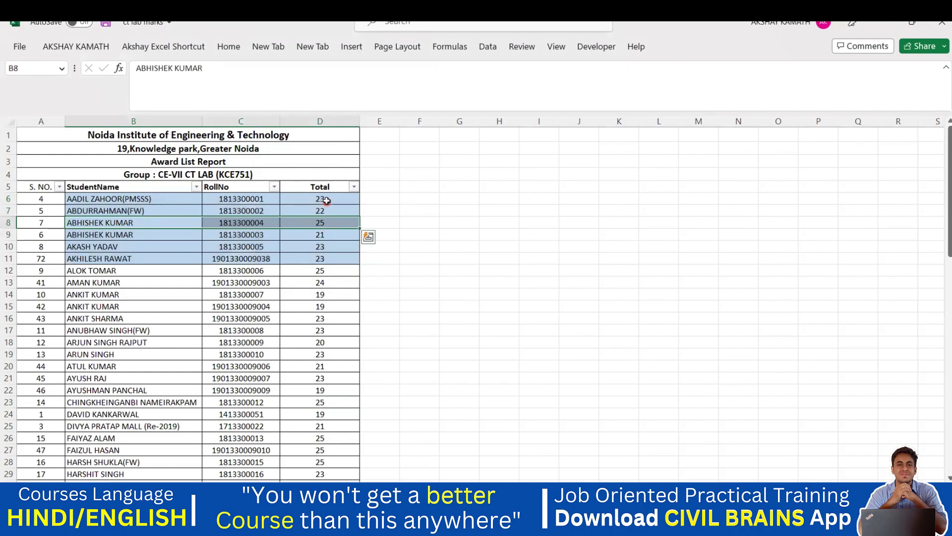
{"action": "left_click", "coordinate": [424, 231]}
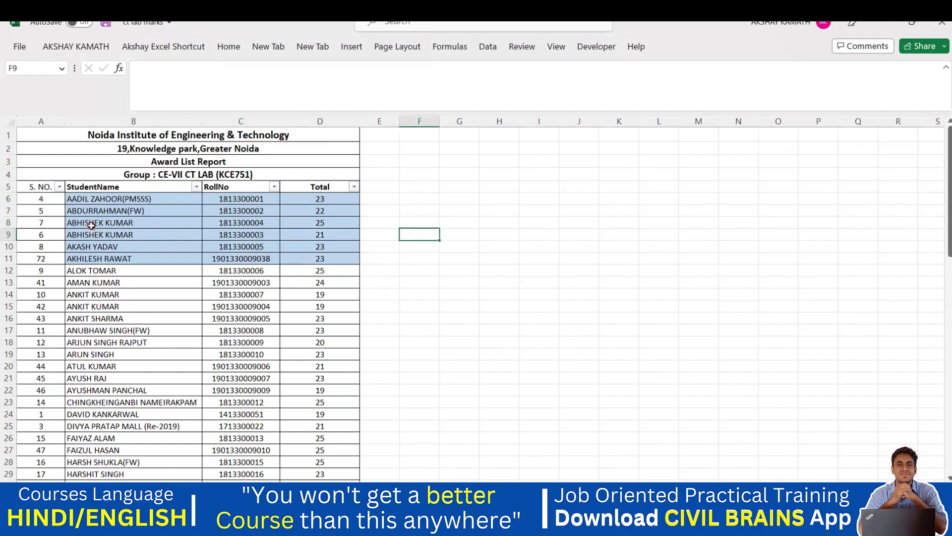
{"action": "left_click_drag", "start_coordinate": [102, 225], "coordinate": [303, 222]}
{"action": "left_click", "coordinate": [237, 48]}
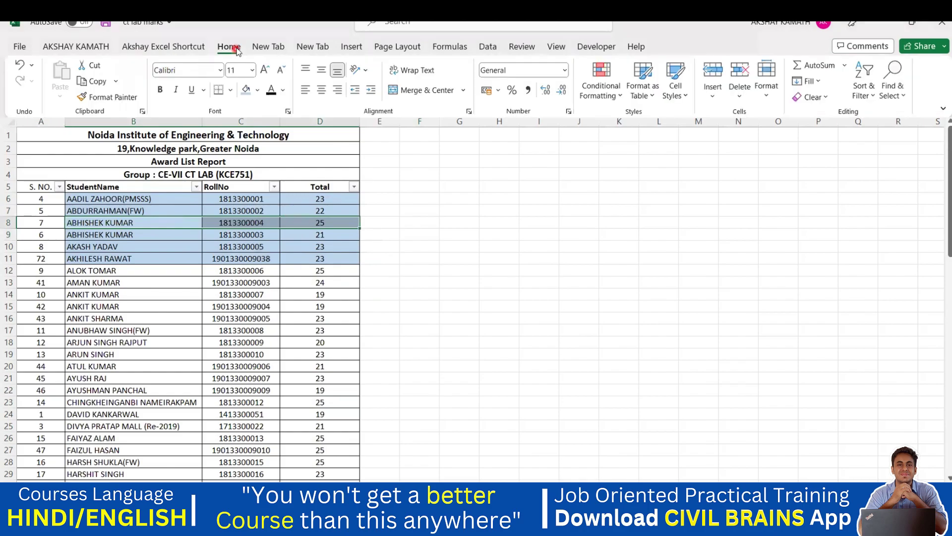
{"action": "left_click", "coordinate": [119, 229]}
{"action": "left_click", "coordinate": [118, 224]}
{"action": "left_click_drag", "start_coordinate": [199, 222], "coordinate": [300, 221]}
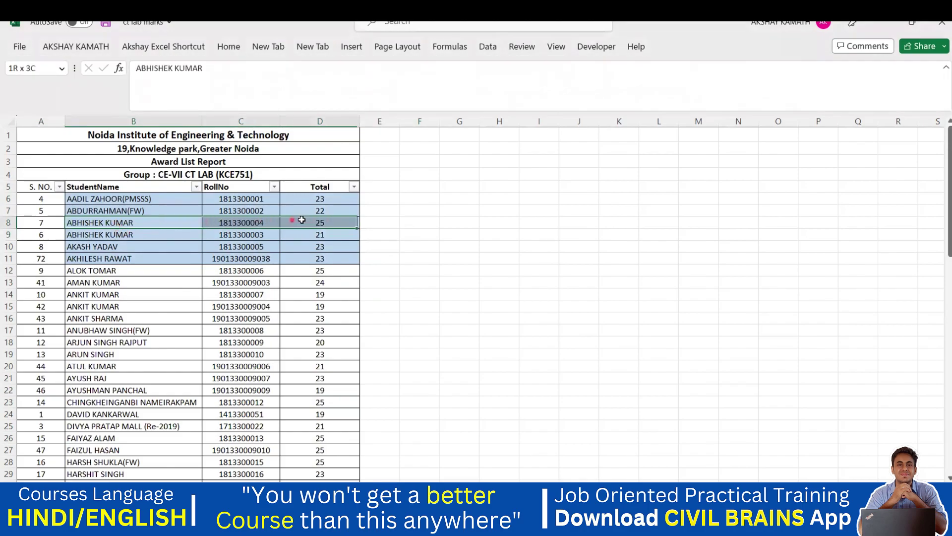
{"action": "left_click", "coordinate": [228, 50]}
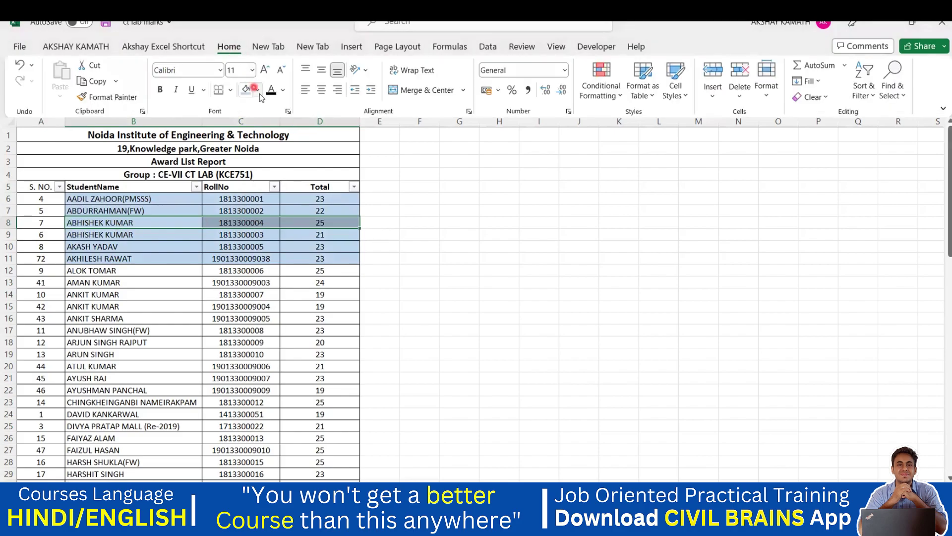
{"action": "left_click", "coordinate": [257, 90]}
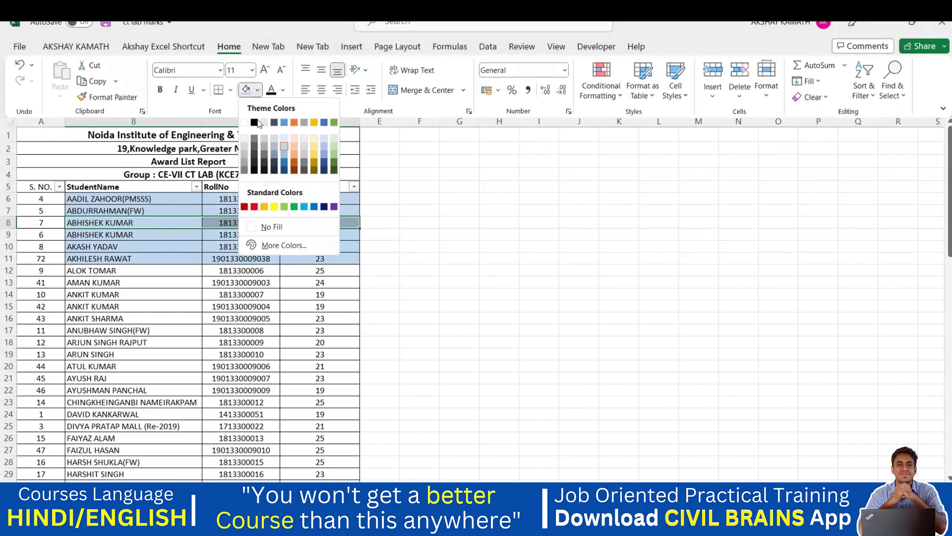
{"action": "left_click", "coordinate": [294, 122]}
{"action": "left_click", "coordinate": [393, 224]}
{"action": "left_click", "coordinate": [424, 261]}
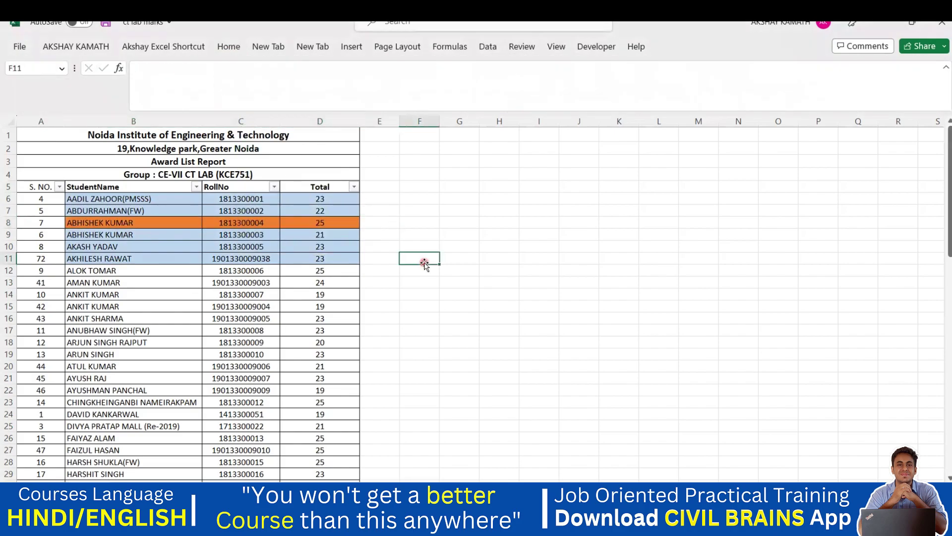
- Add a second sort level on Total in Largest to Smallest order below the StudentName level and apply the sort
{"action": "left_click", "coordinate": [119, 187]}
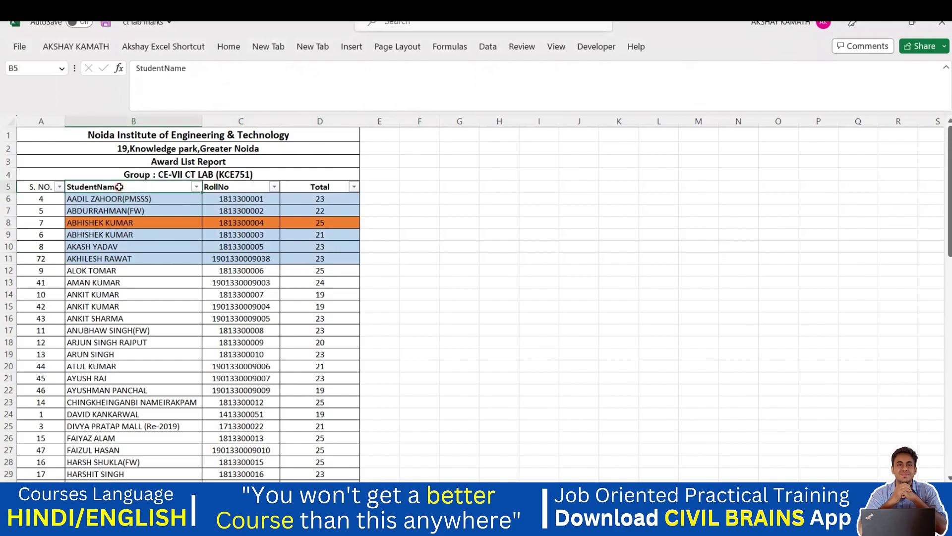
{"action": "key", "text": "alt+d"}
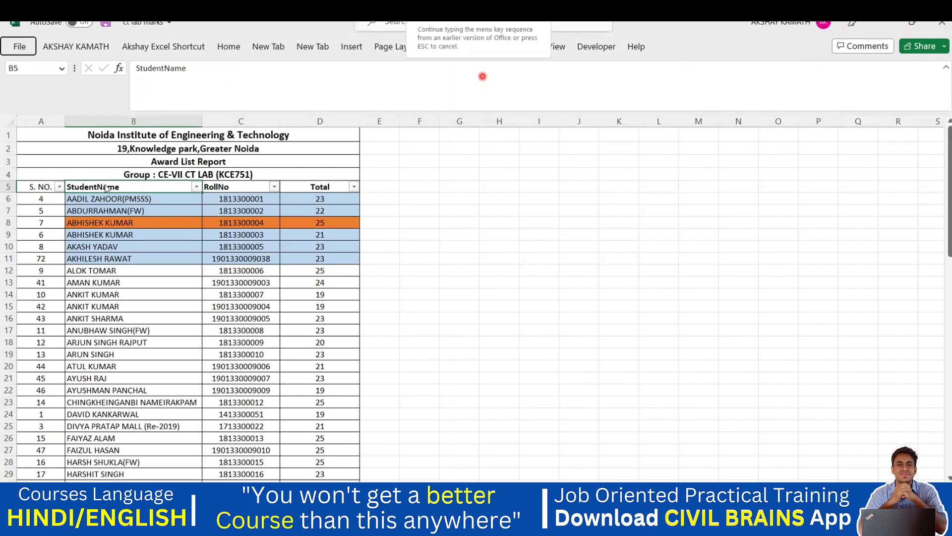
{"action": "key", "text": "Escape"}
{"action": "key", "text": "alt+d"}
{"action": "key", "text": "s"}
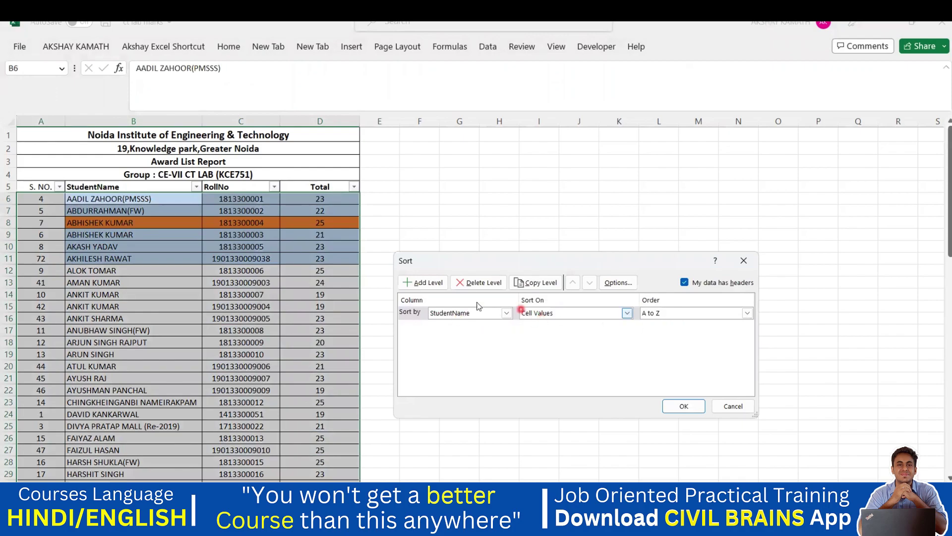
{"action": "left_click", "coordinate": [425, 282]}
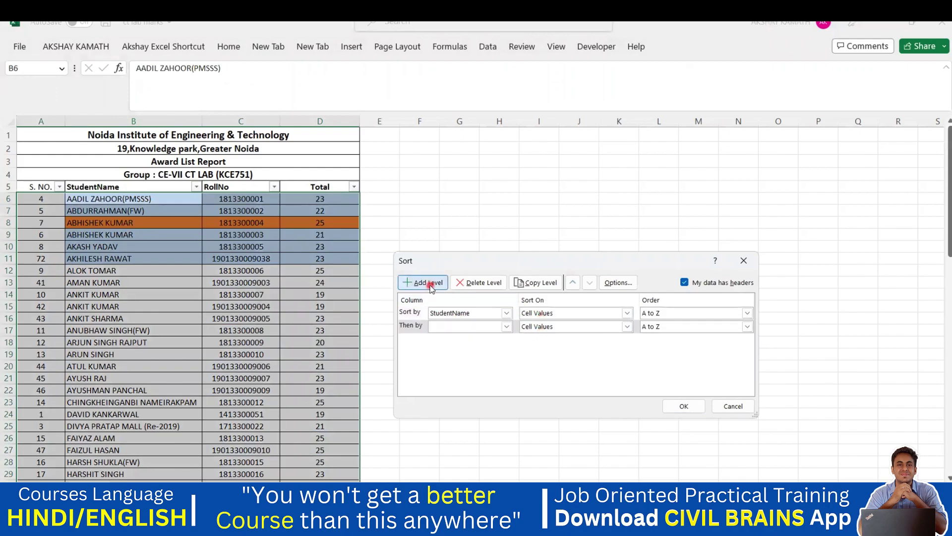
{"action": "left_click", "coordinate": [507, 327]}
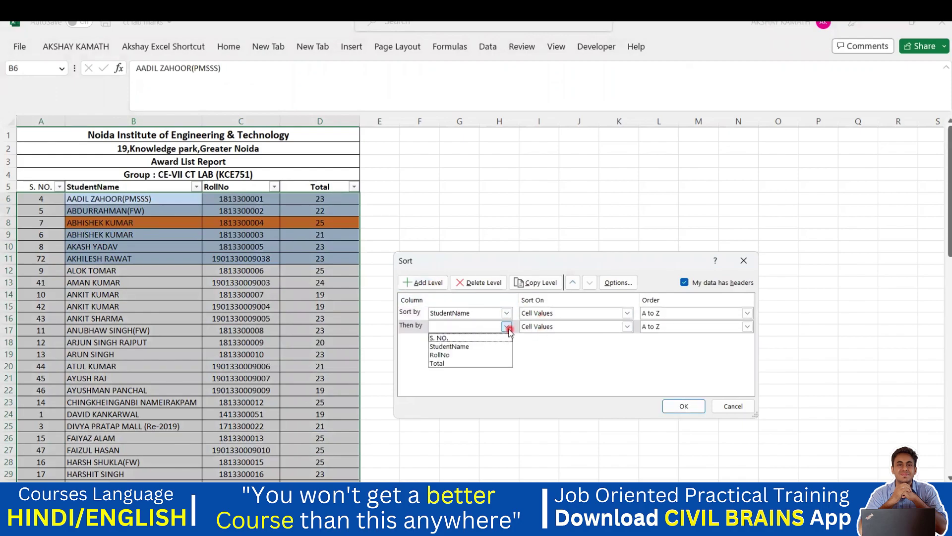
{"action": "left_click", "coordinate": [472, 361]}
{"action": "left_click", "coordinate": [665, 326]}
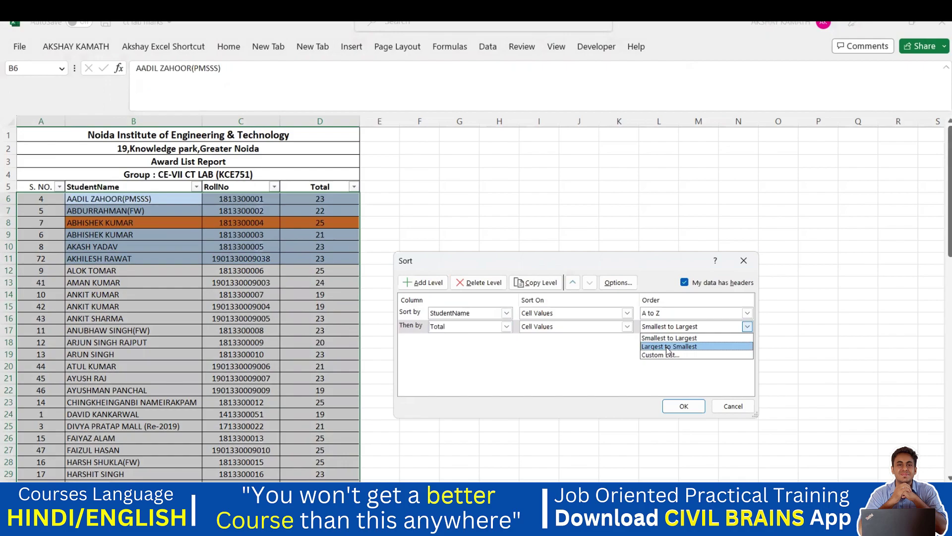
{"action": "left_click", "coordinate": [667, 346]}
{"action": "left_click", "coordinate": [684, 406]}
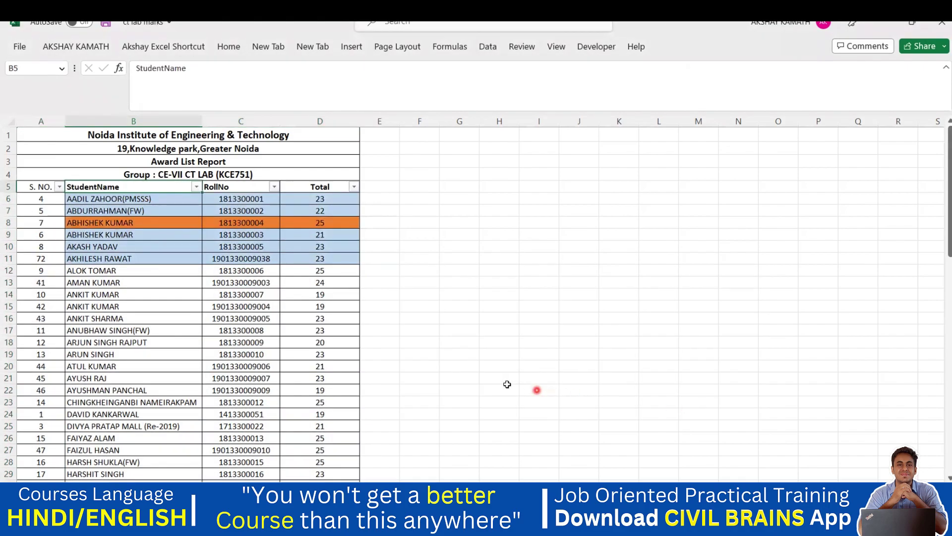
{"action": "left_click", "coordinate": [367, 318]}
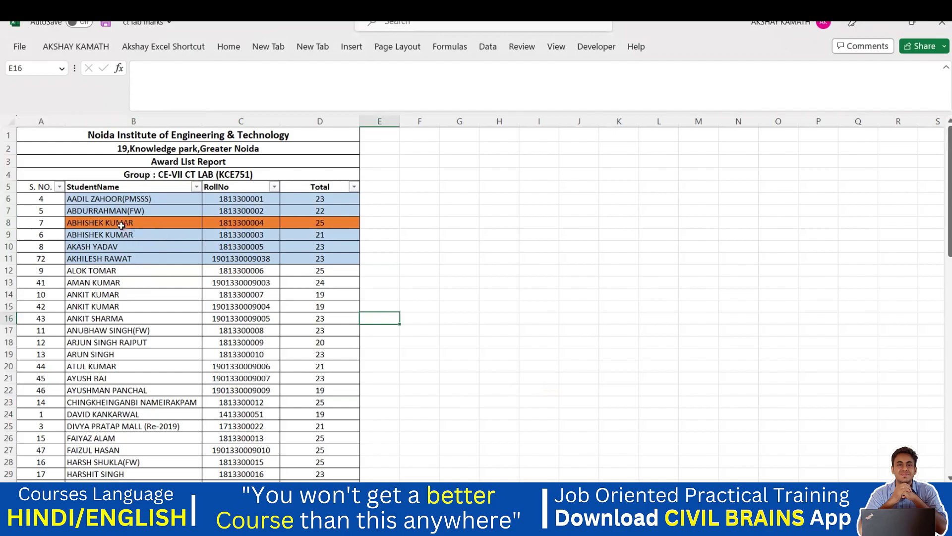
{"action": "left_click_drag", "start_coordinate": [95, 198], "coordinate": [318, 259]}
{"action": "left_click", "coordinate": [320, 294]}
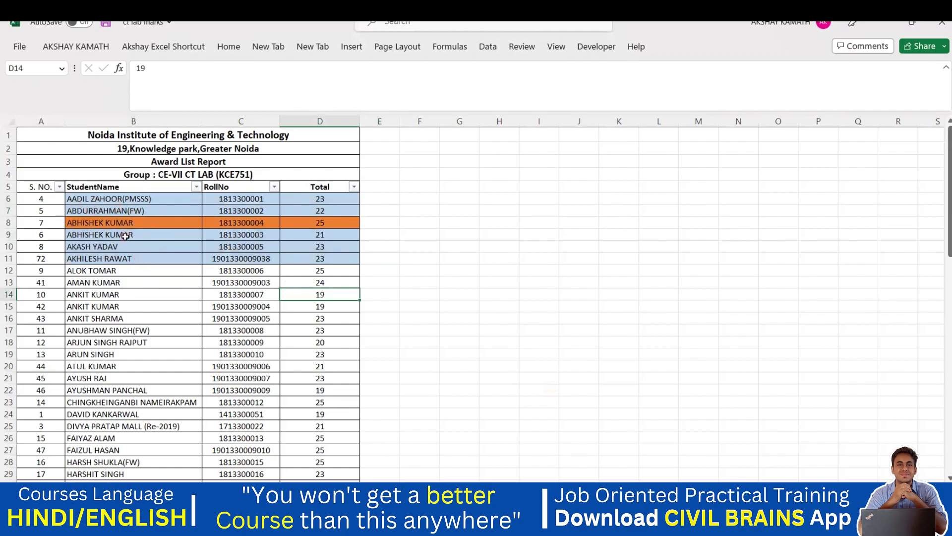
- Delete the StudentName sort level and sort the award list only by Total from Largest to Smallest
{"action": "left_click", "coordinate": [106, 184]}
{"action": "key", "text": "alt+a"}
{"action": "key", "text": "s"}
{"action": "key", "text": "s"}
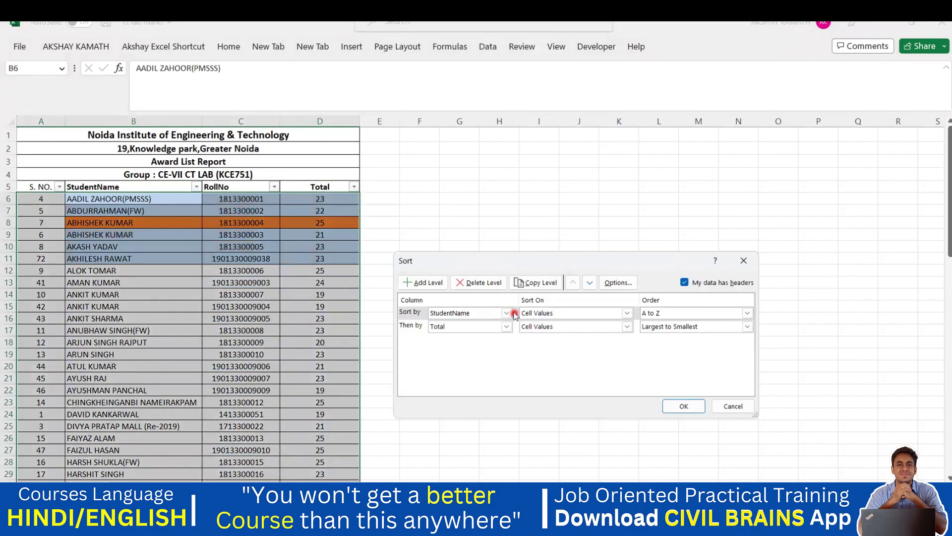
{"action": "left_click", "coordinate": [505, 313]}
{"action": "left_click", "coordinate": [505, 313]}
{"action": "left_click", "coordinate": [506, 313]}
{"action": "left_click", "coordinate": [502, 362]}
{"action": "left_click", "coordinate": [409, 313]}
{"action": "left_click", "coordinate": [490, 286]}
{"action": "left_click", "coordinate": [489, 323]}
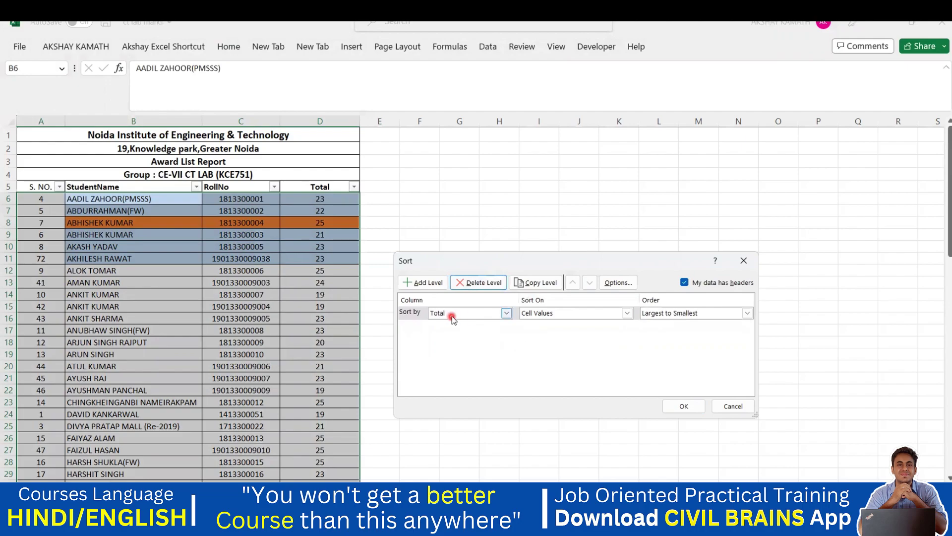
{"action": "left_click", "coordinate": [685, 405]}
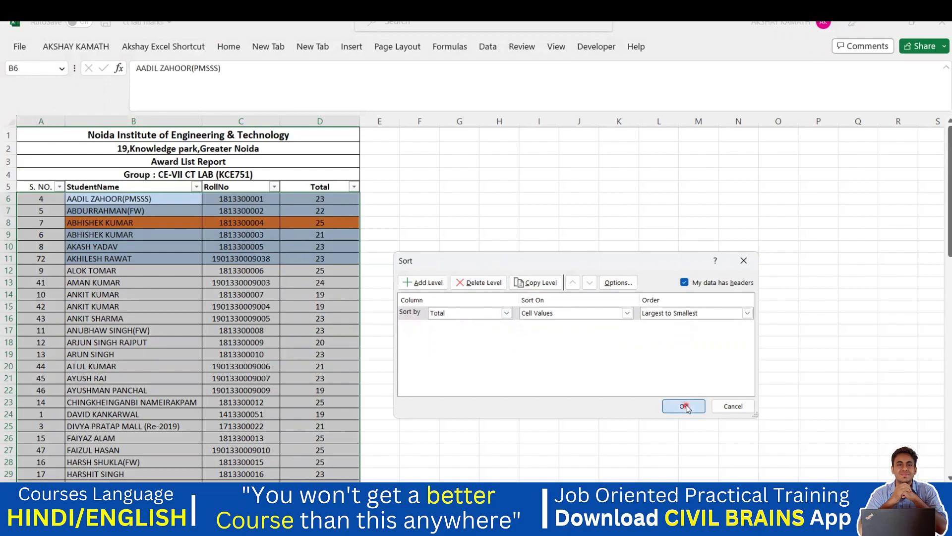
- Examine the Total marks and the order of the student names in the newly sorted award list
{"action": "left_click", "coordinate": [323, 294]}
{"action": "left_click_drag", "start_coordinate": [79, 201], "coordinate": [328, 214]}
{"action": "left_click", "coordinate": [382, 274]}
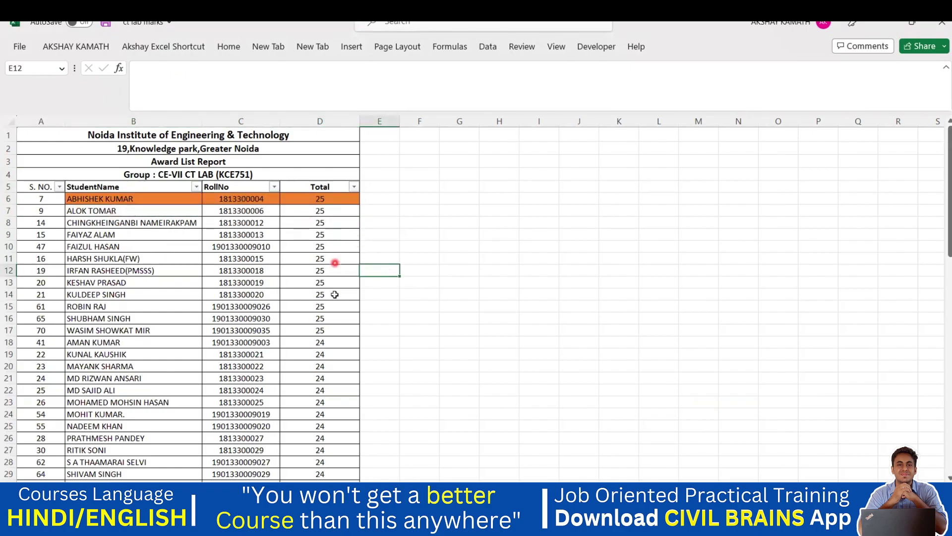
{"action": "scroll", "coordinate": [323, 417], "scroll_direction": "down", "scroll_amount": 3}
{"action": "scroll", "coordinate": [329, 419], "scroll_direction": "up", "scroll_amount": 3}
{"action": "left_click", "coordinate": [338, 203]}
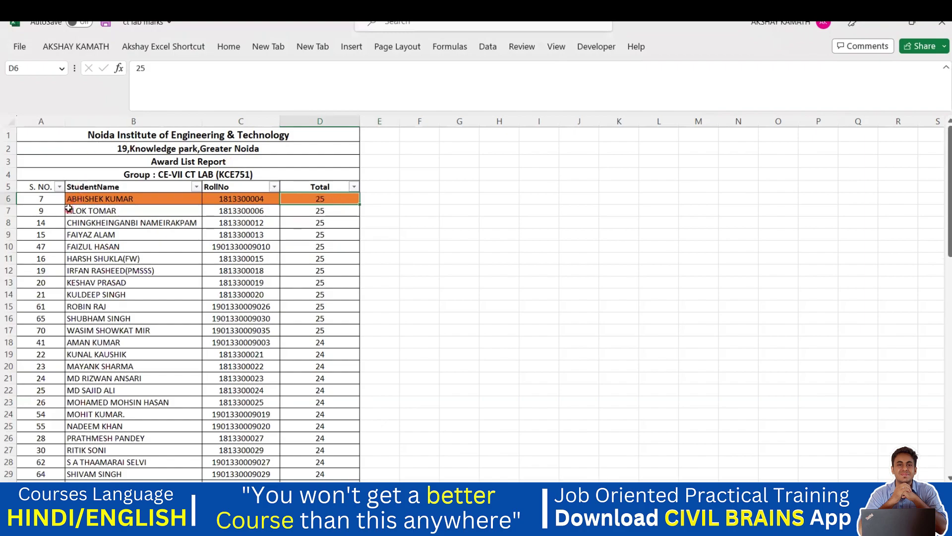
{"action": "left_click", "coordinate": [103, 213]}
{"action": "left_click", "coordinate": [328, 213]}
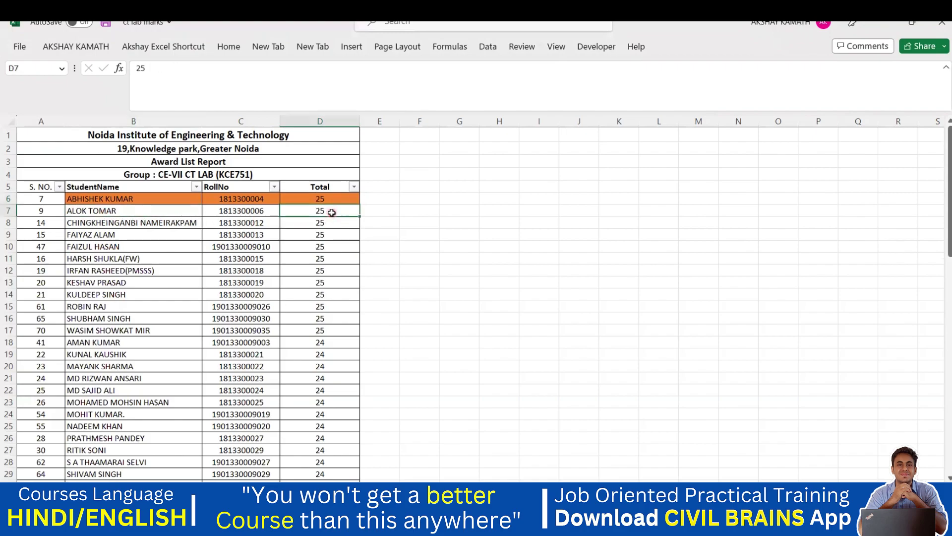
{"action": "left_click", "coordinate": [82, 213]}
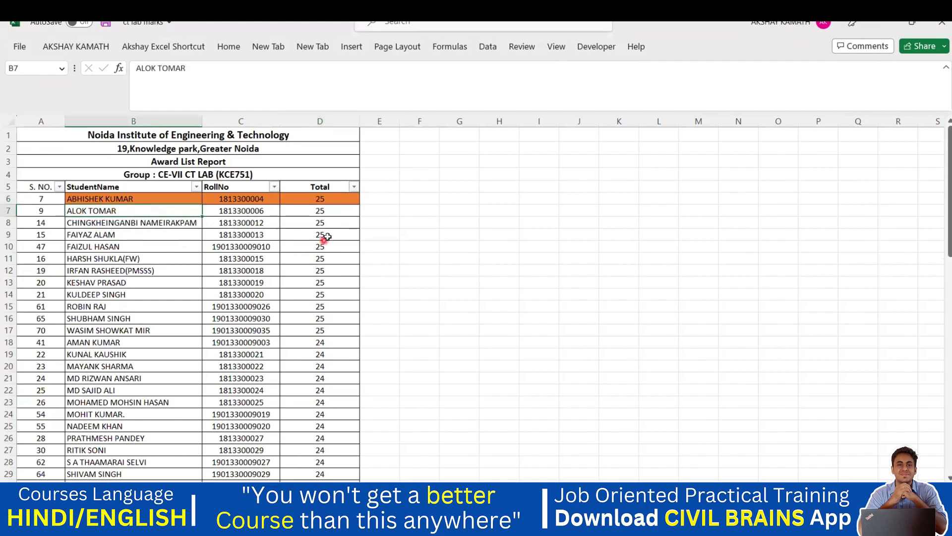
- Fill the StudentName, RollNo and Total cells of rows 8 to 17 (B8:D17) with light orange
{"action": "left_click_drag", "start_coordinate": [334, 226], "coordinate": [109, 327]}
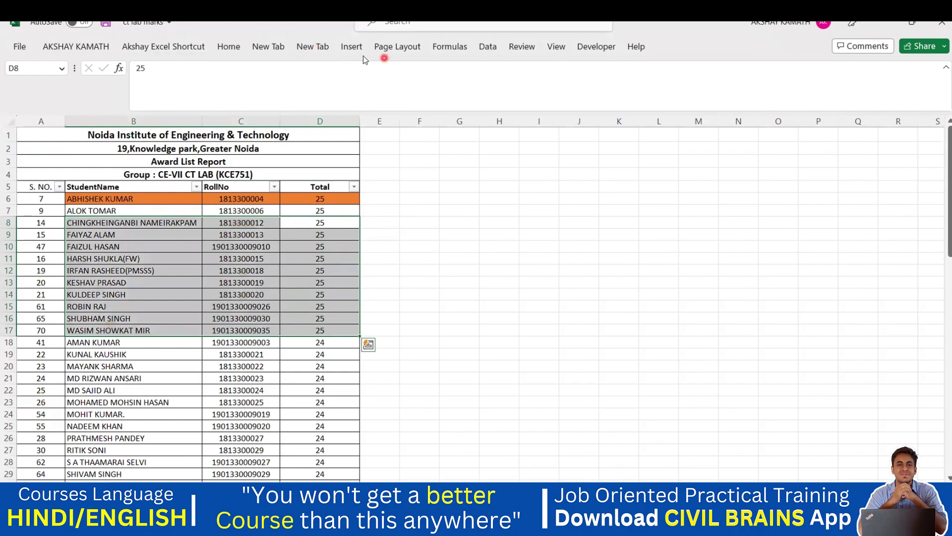
{"action": "left_click", "coordinate": [228, 47]}
{"action": "left_click", "coordinate": [228, 48]}
{"action": "left_click", "coordinate": [228, 50]}
{"action": "left_click", "coordinate": [258, 90]}
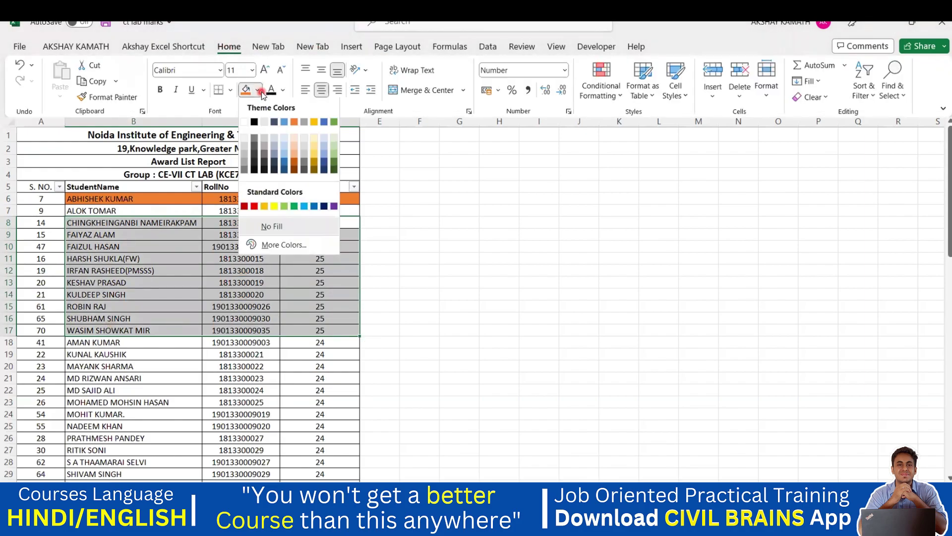
{"action": "left_click", "coordinate": [299, 151]}
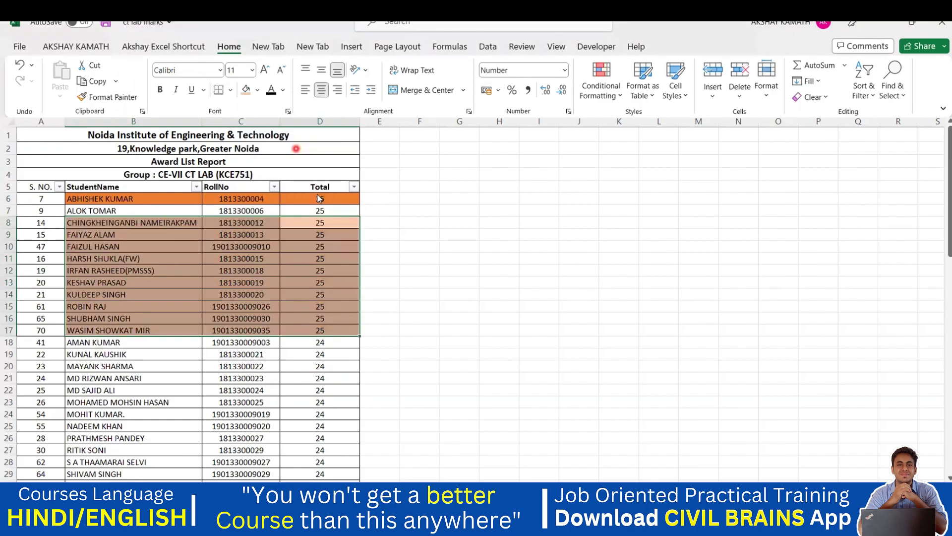
{"action": "left_click", "coordinate": [417, 318]}
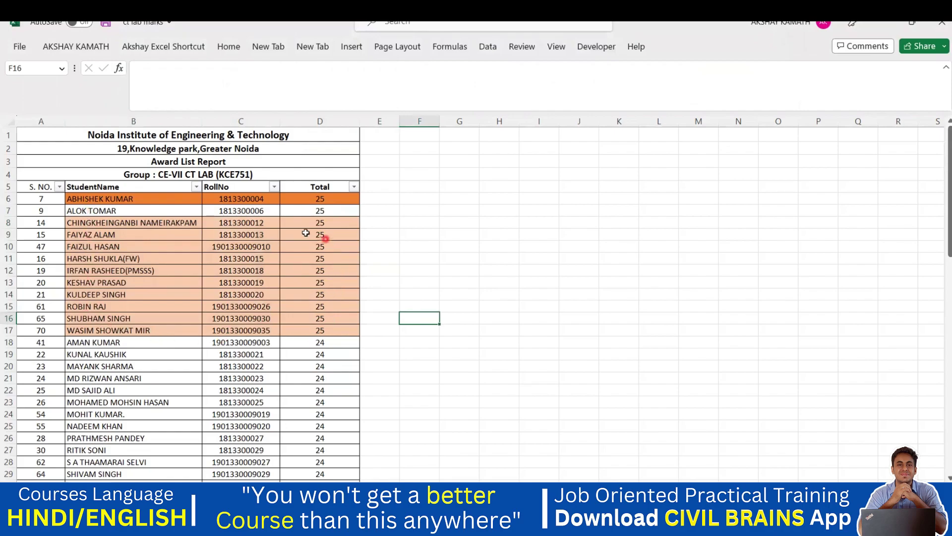
- Compare the alphabetical order of the names with the Total marks in the light orange rows
{"action": "left_click", "coordinate": [77, 227]}
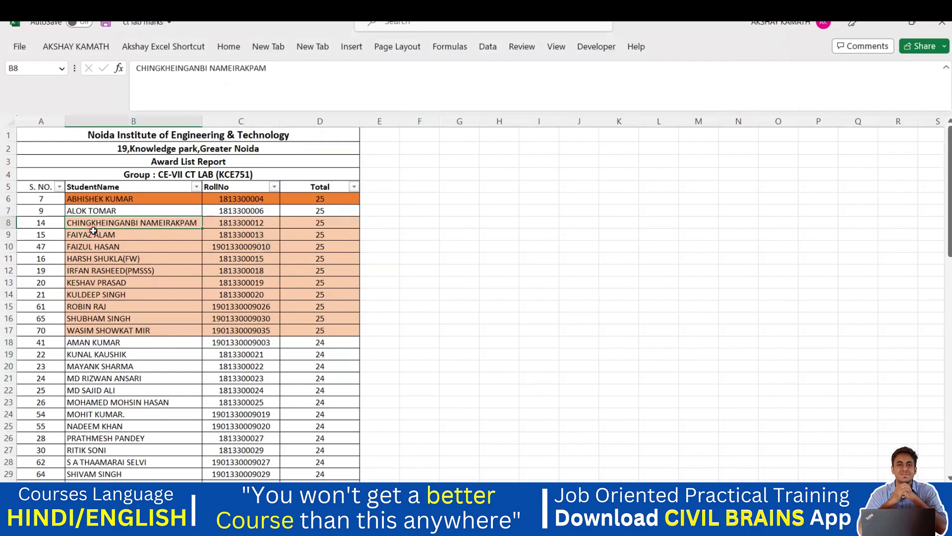
{"action": "left_click", "coordinate": [339, 227]}
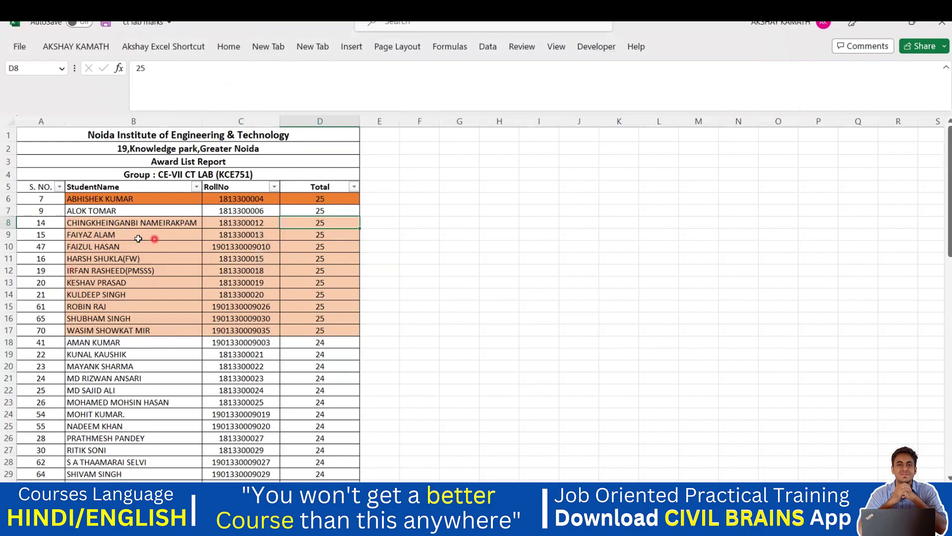
{"action": "left_click", "coordinate": [118, 236]}
{"action": "left_click", "coordinate": [115, 246]}
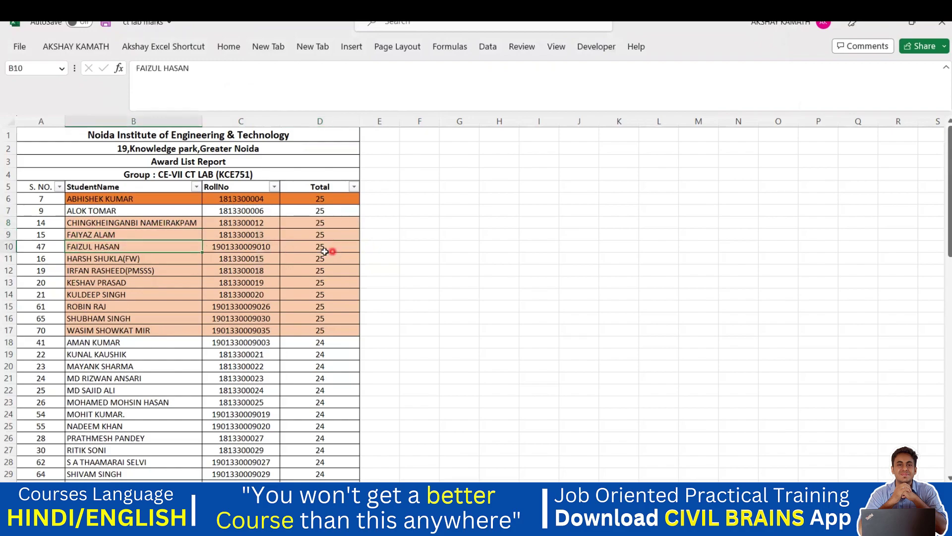
{"action": "left_click", "coordinate": [79, 245]}
{"action": "left_click", "coordinate": [140, 271]}
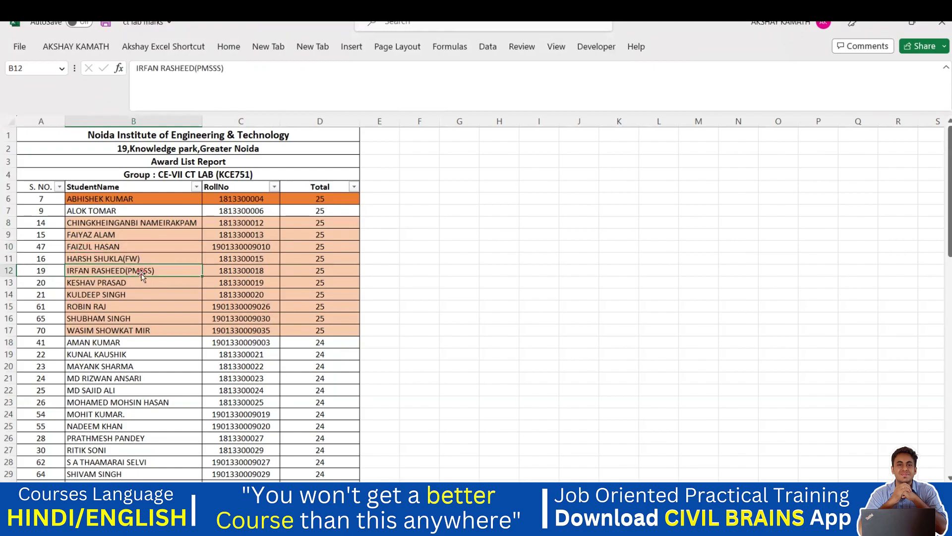
{"action": "left_click", "coordinate": [480, 328]}
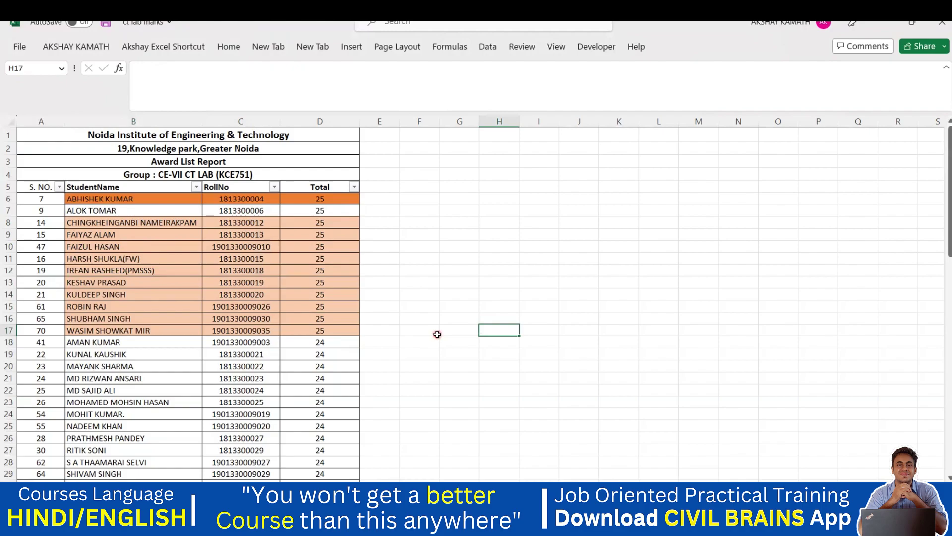
- Delete the Total level from the award list's custom sort and apply the empty sort settings
{"action": "left_click", "coordinate": [110, 186]}
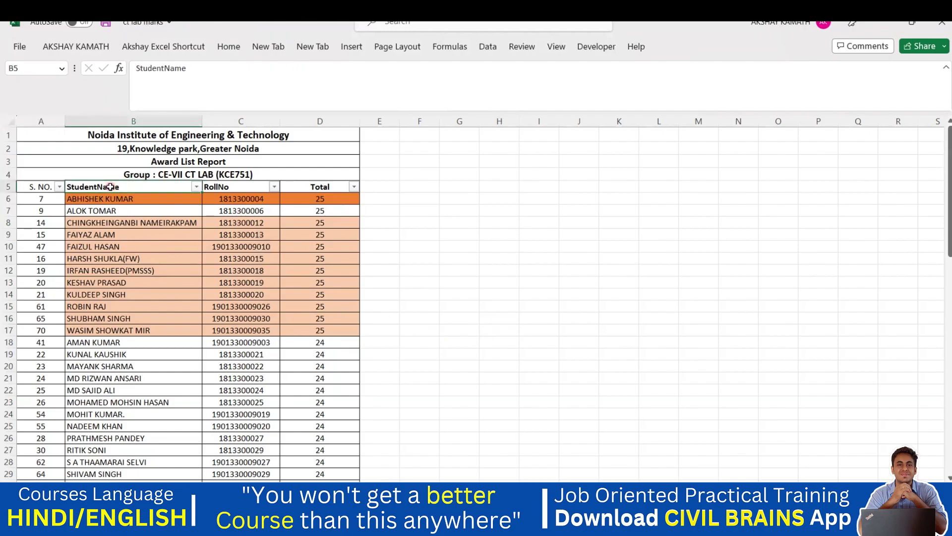
{"action": "key", "text": "alt+d"}
{"action": "key", "text": "s"}
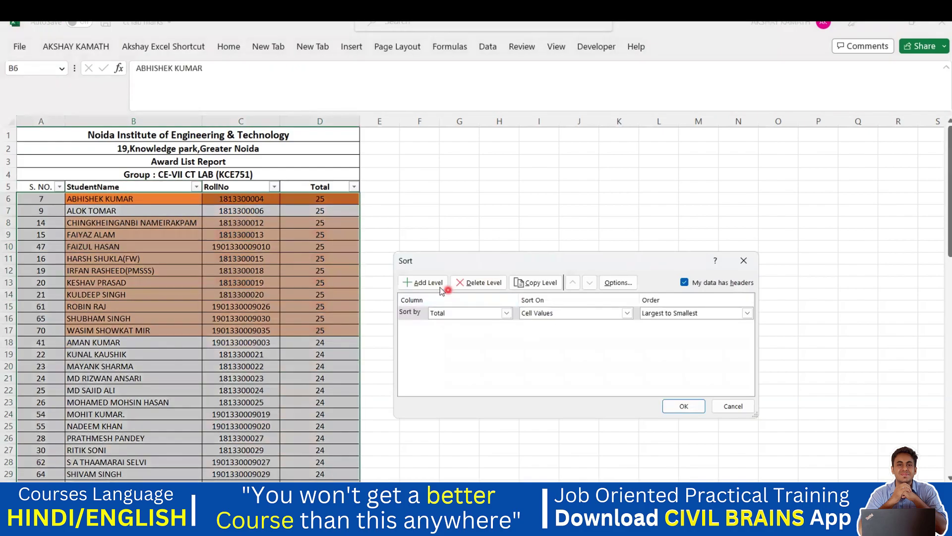
{"action": "left_click", "coordinate": [491, 283]}
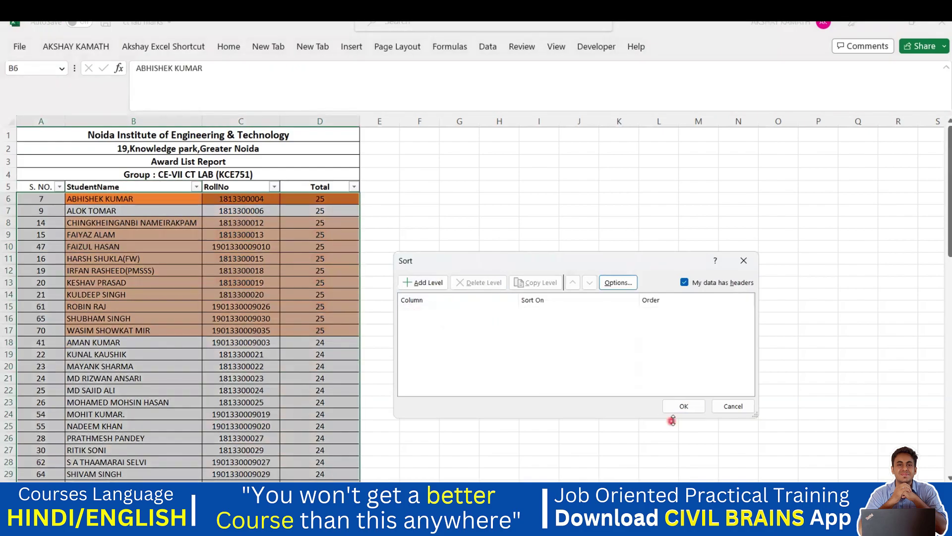
{"action": "left_click", "coordinate": [681, 406]}
{"action": "left_click", "coordinate": [529, 384]}
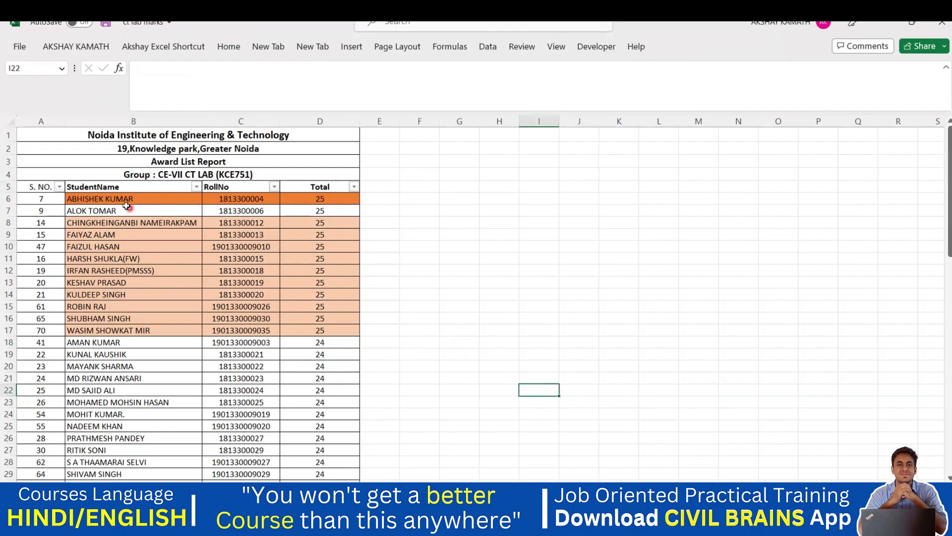
- Sort the award list by RollNo on cell values from Smallest to Largest
{"action": "left_click", "coordinate": [109, 187]}
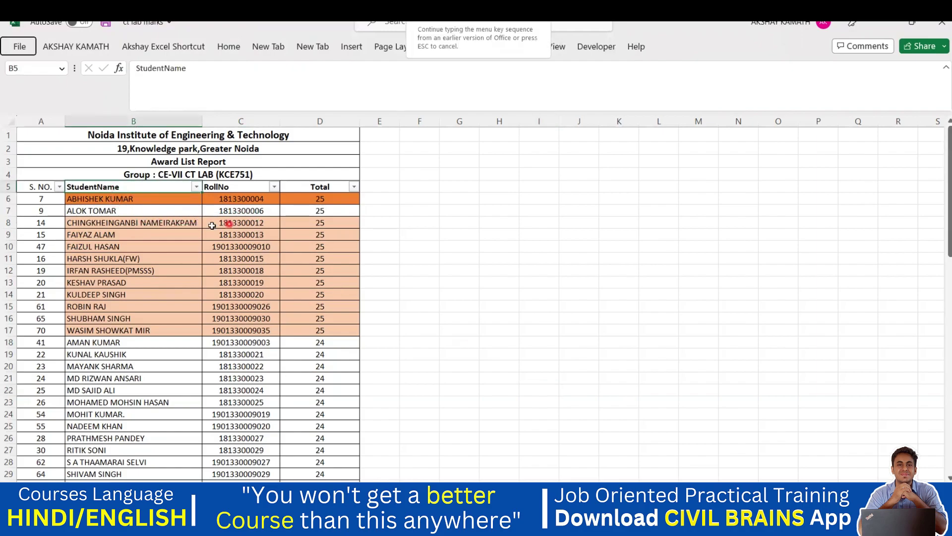
{"action": "key", "text": "alt+d"}
{"action": "key", "text": "s"}
{"action": "left_click", "coordinate": [506, 313]}
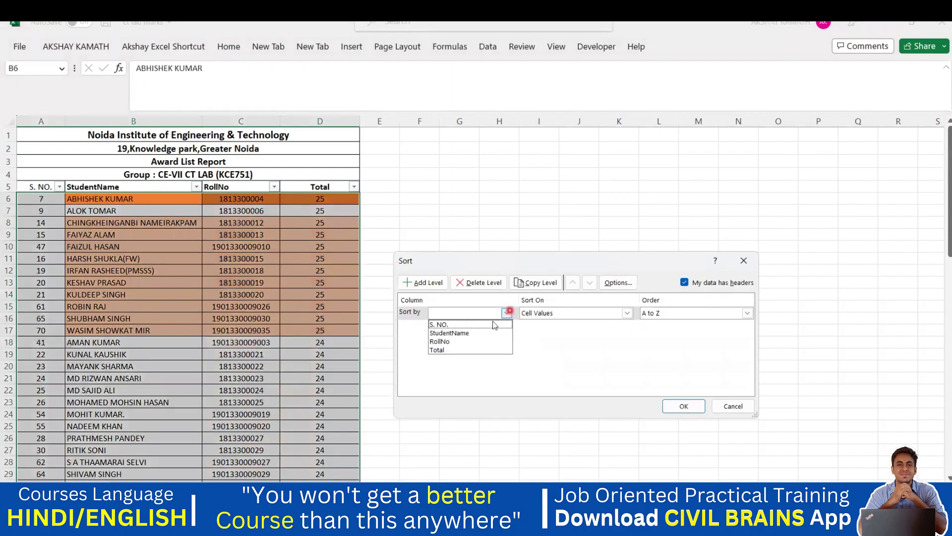
{"action": "left_click", "coordinate": [487, 341]}
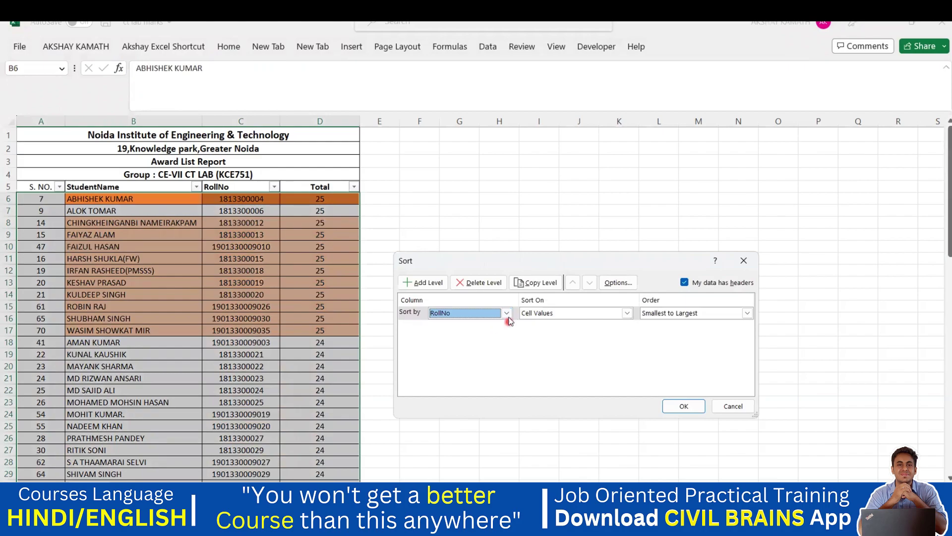
{"action": "left_click", "coordinate": [506, 313]}
{"action": "left_click", "coordinate": [477, 341]}
{"action": "left_click", "coordinate": [747, 313]}
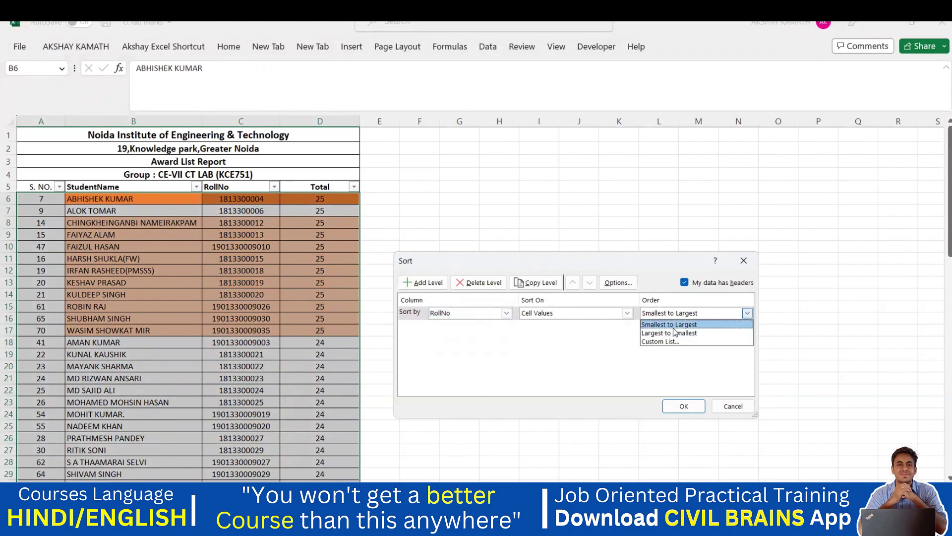
{"action": "left_click", "coordinate": [674, 326]}
{"action": "left_click", "coordinate": [232, 205]}
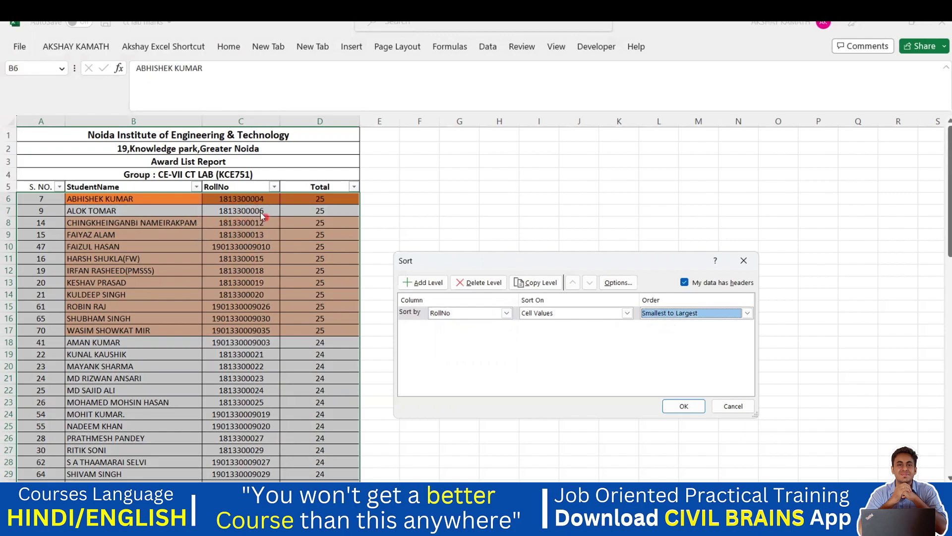
{"action": "left_click", "coordinate": [697, 326]}
{"action": "left_click", "coordinate": [693, 406]}
{"action": "left_click", "coordinate": [513, 392]}
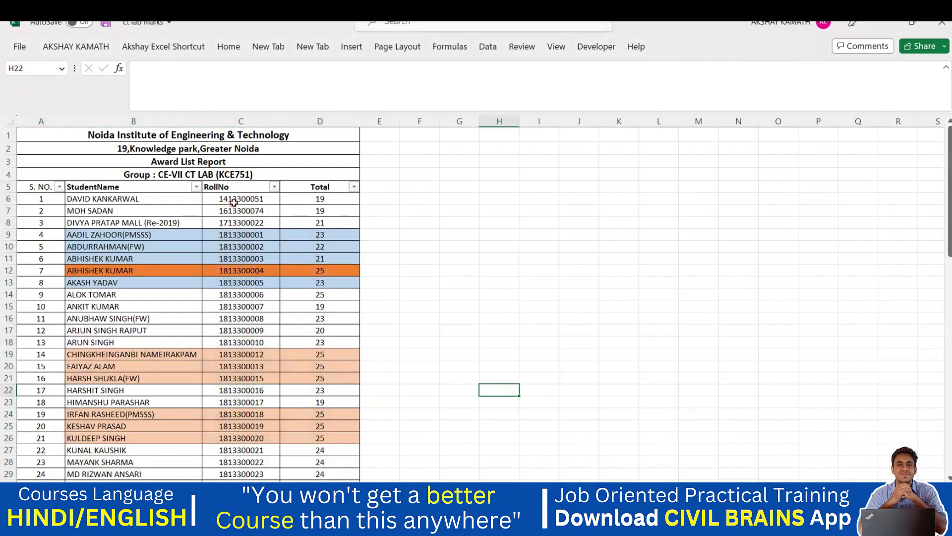
- Examine the order of the roll numbers and compare it with the student names and Total marks
{"action": "left_click", "coordinate": [268, 201]}
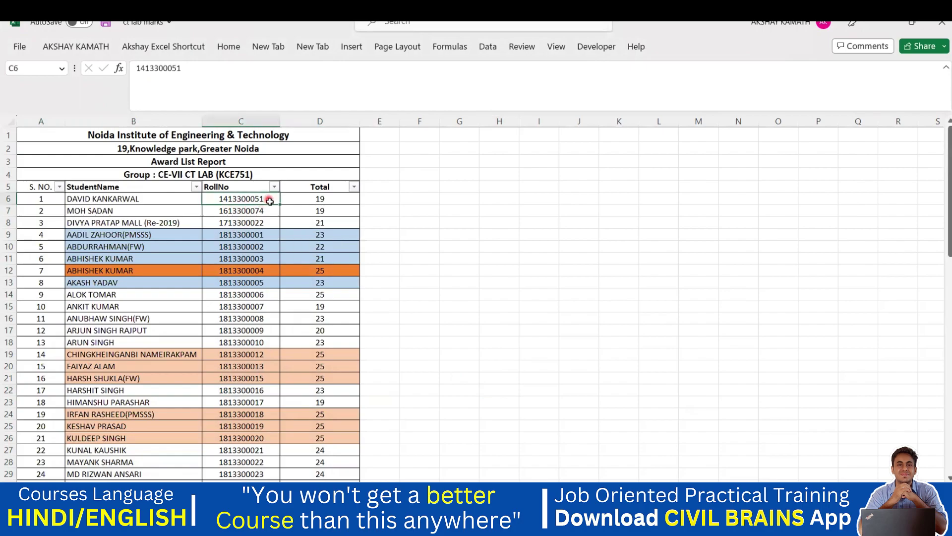
{"action": "left_click", "coordinate": [268, 210]}
{"action": "left_click", "coordinate": [273, 222]}
{"action": "left_click", "coordinate": [268, 237]}
{"action": "left_click", "coordinate": [269, 249]}
{"action": "left_click", "coordinate": [268, 260]}
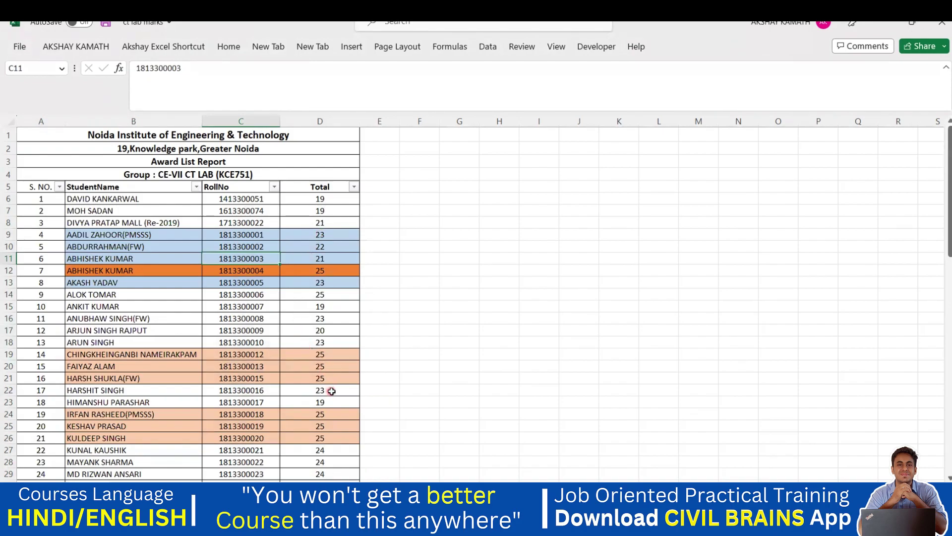
{"action": "scroll", "coordinate": [469, 388], "scroll_direction": "down", "scroll_amount": 3}
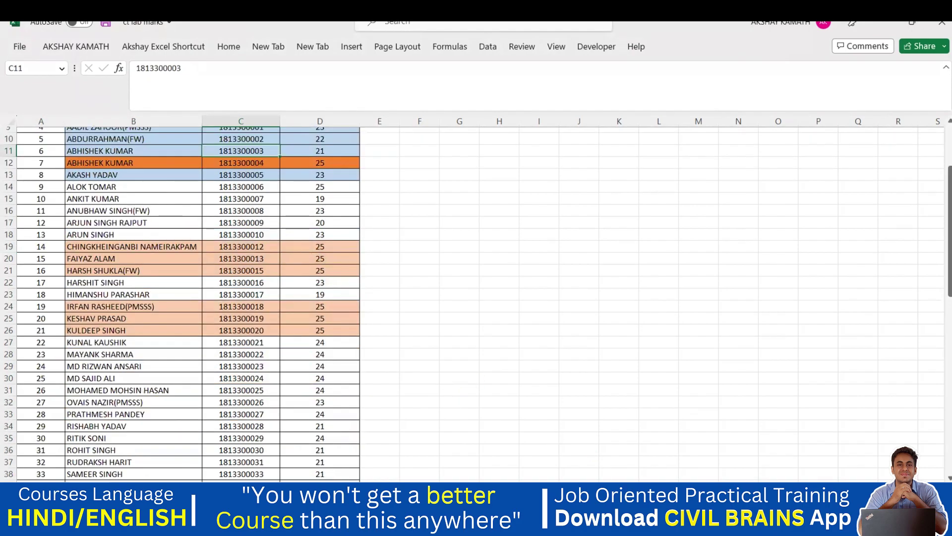
{"action": "mouse_move", "coordinate": [672, 525]}
{"action": "left_click", "coordinate": [404, 270]}
{"action": "scroll", "coordinate": [303, 327], "scroll_direction": "up", "scroll_amount": 3}
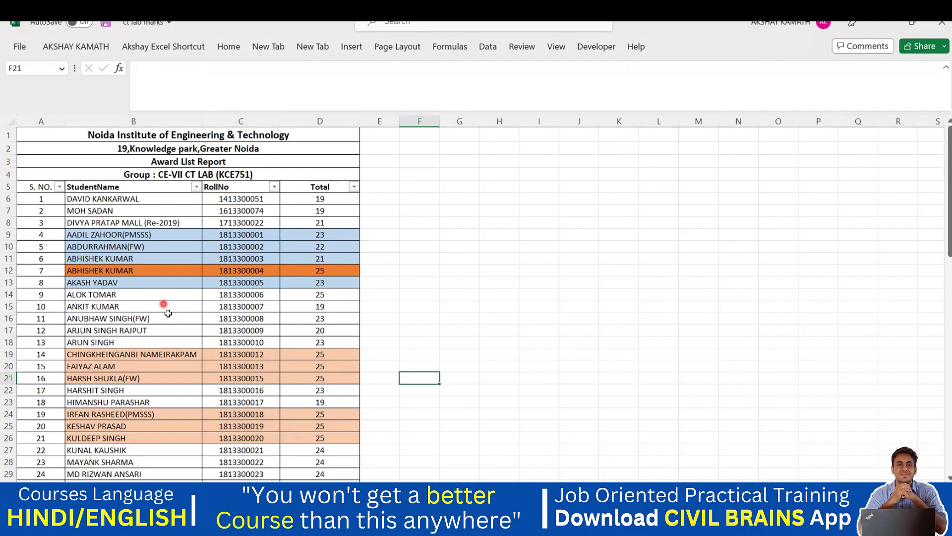
{"action": "left_click_drag", "start_coordinate": [133, 200], "coordinate": [320, 450]}
{"action": "left_click", "coordinate": [332, 387]}
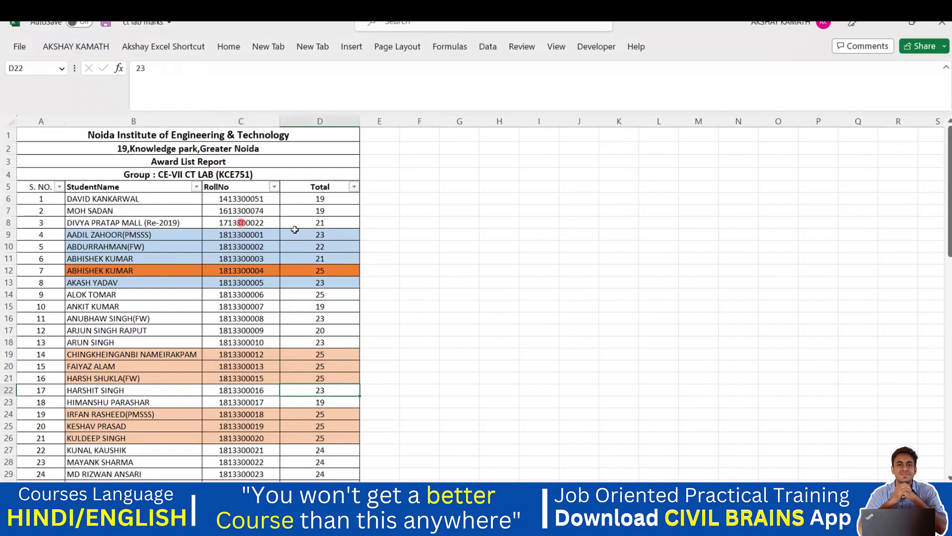
{"action": "left_click_drag", "start_coordinate": [320, 210], "coordinate": [327, 450]}
{"action": "left_click", "coordinate": [527, 404]}
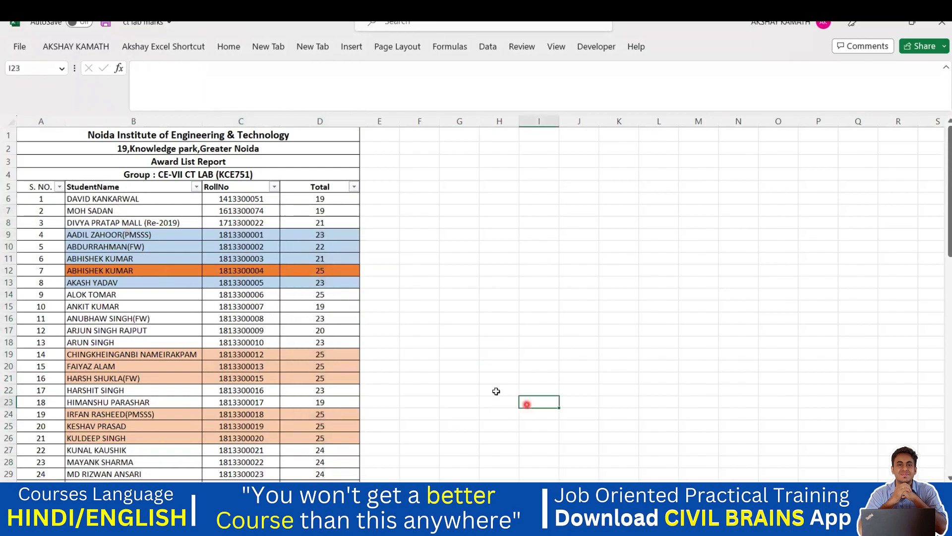
- Change the award list's custom sort to the Total column, ordered from Largest to Smallest
{"action": "left_click", "coordinate": [119, 187]}
{"action": "key", "text": "alt+a"}
{"action": "key", "text": "s"}
{"action": "key", "text": "s"}
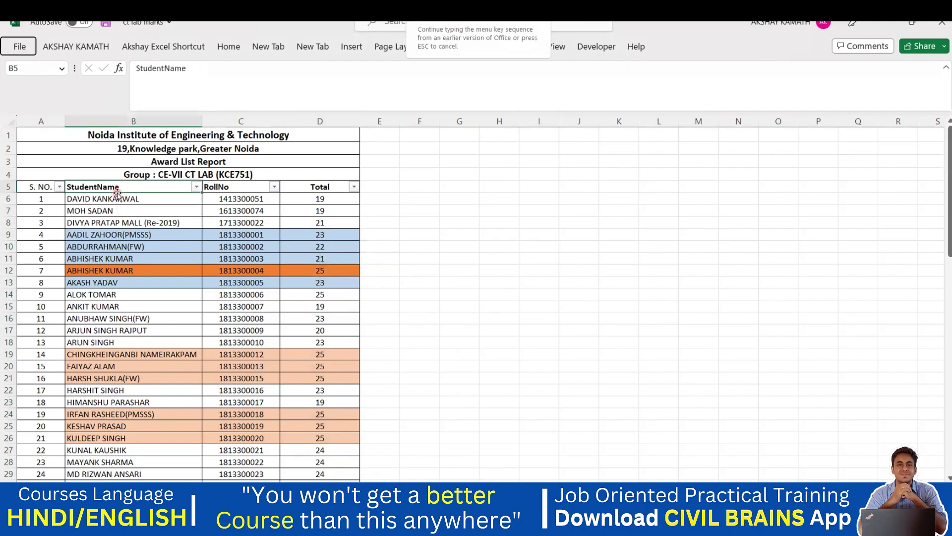
{"action": "left_click", "coordinate": [507, 313]}
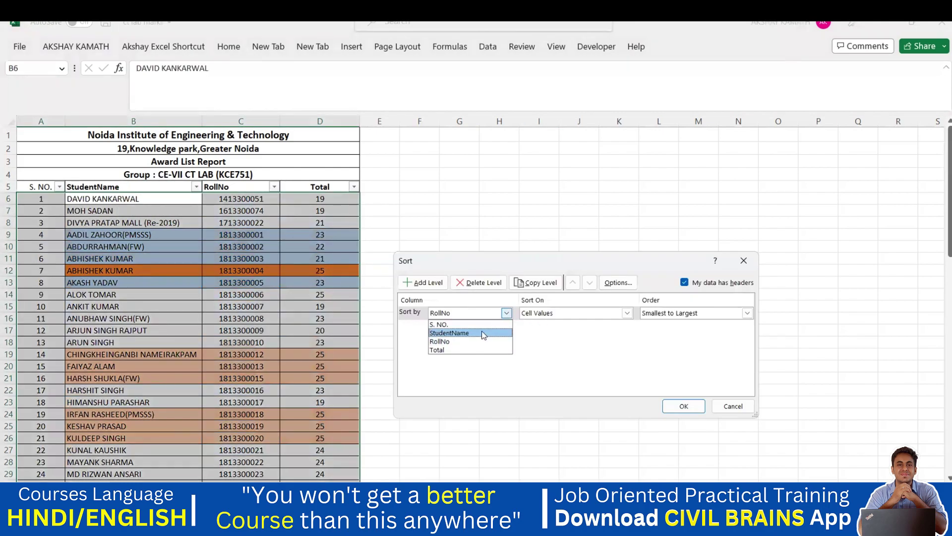
{"action": "left_click", "coordinate": [462, 349]}
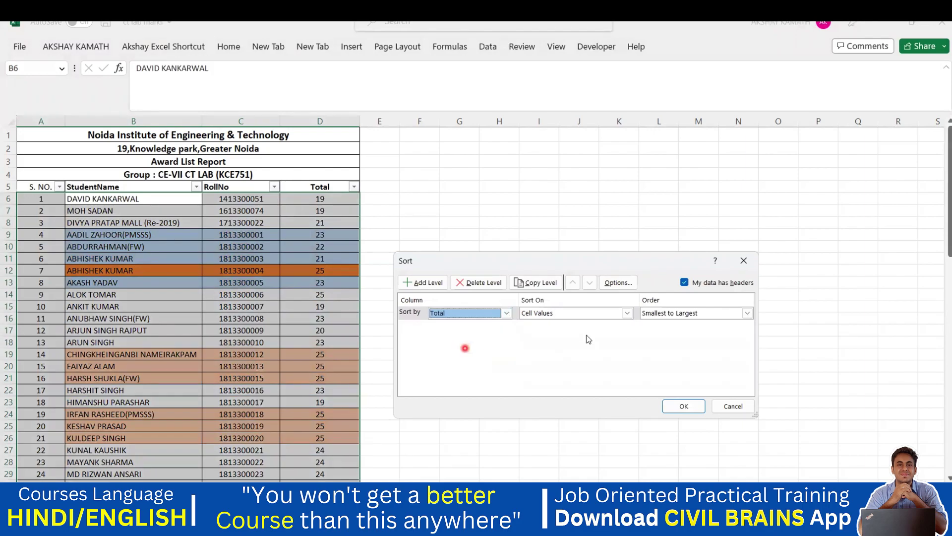
{"action": "left_click", "coordinate": [688, 314]}
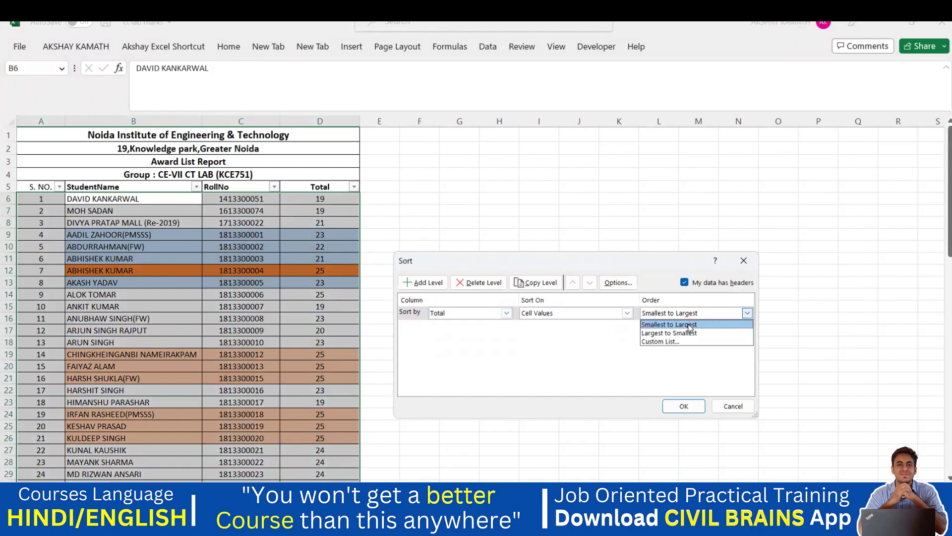
{"action": "left_click", "coordinate": [687, 333]}
{"action": "left_click", "coordinate": [689, 406]}
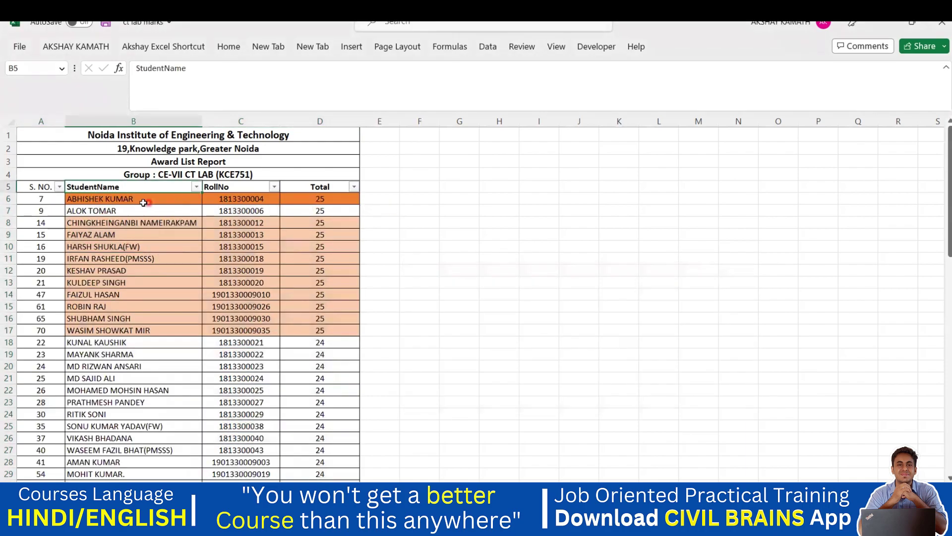
- Examine the Total marks of the highlighted rows 6 to 17 and of the rows below them
{"action": "left_click", "coordinate": [342, 203]}
{"action": "left_click", "coordinate": [376, 201]}
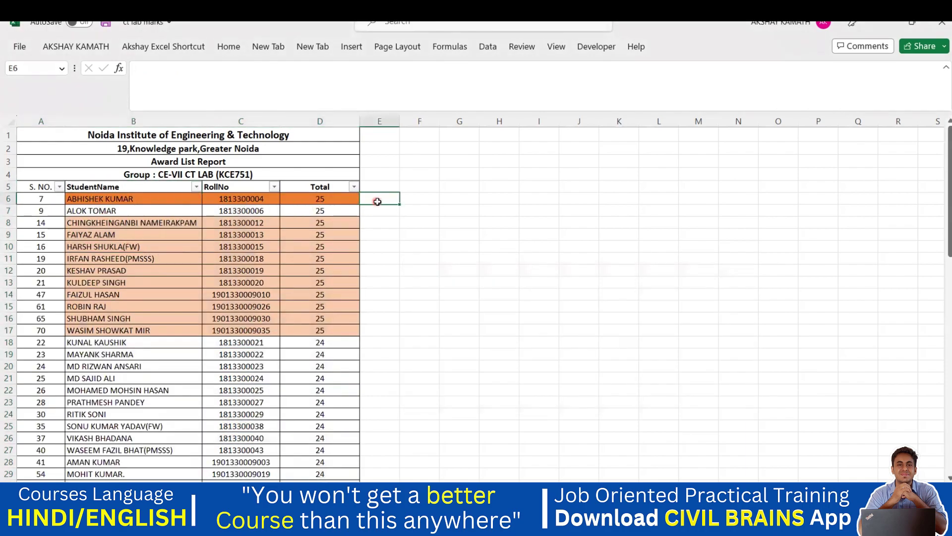
{"action": "left_click", "coordinate": [380, 237]}
{"action": "left_click", "coordinate": [380, 199]}
{"action": "left_click_drag", "start_coordinate": [326, 200], "coordinate": [419, 313]}
{"action": "left_click", "coordinate": [419, 307]}
{"action": "left_click_drag", "start_coordinate": [109, 199], "coordinate": [342, 330]}
{"action": "scroll", "coordinate": [296, 323], "scroll_direction": "down", "scroll_amount": 2}
{"action": "scroll", "coordinate": [297, 324], "scroll_direction": "down", "scroll_amount": 4}
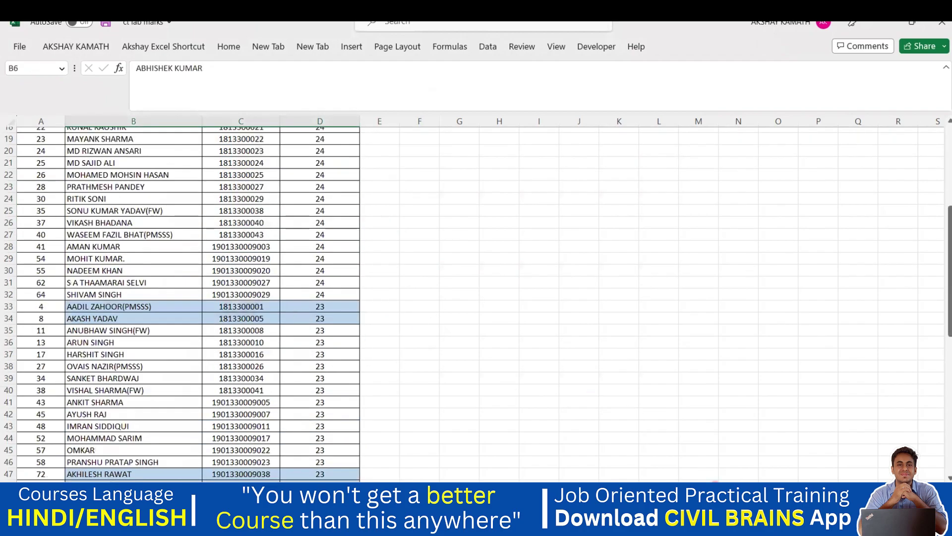
- Switch to the Sorting Sheet 04 workbook and delete all existing sort levels of the Project Cost table
{"action": "mouse_move", "coordinate": [672, 525]}
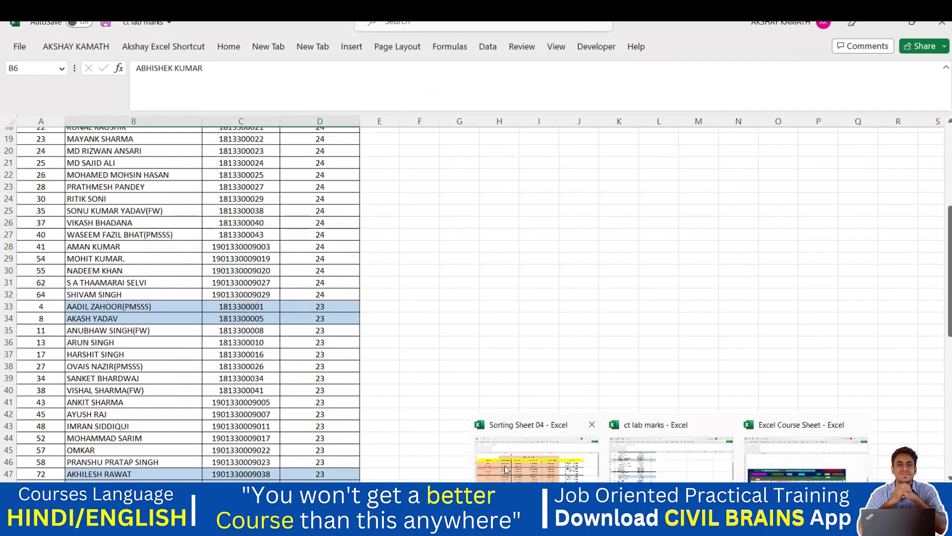
{"action": "left_click", "coordinate": [506, 469]}
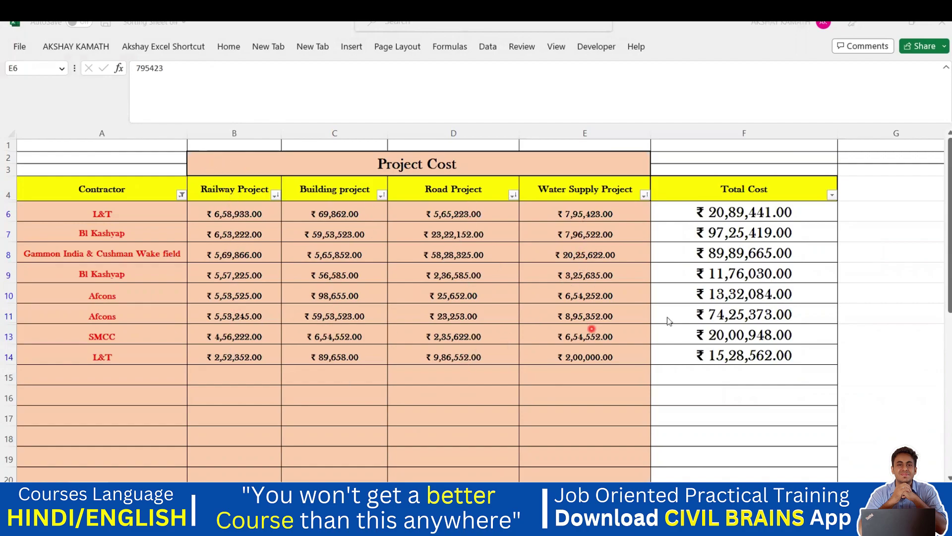
{"action": "left_click", "coordinate": [754, 270]}
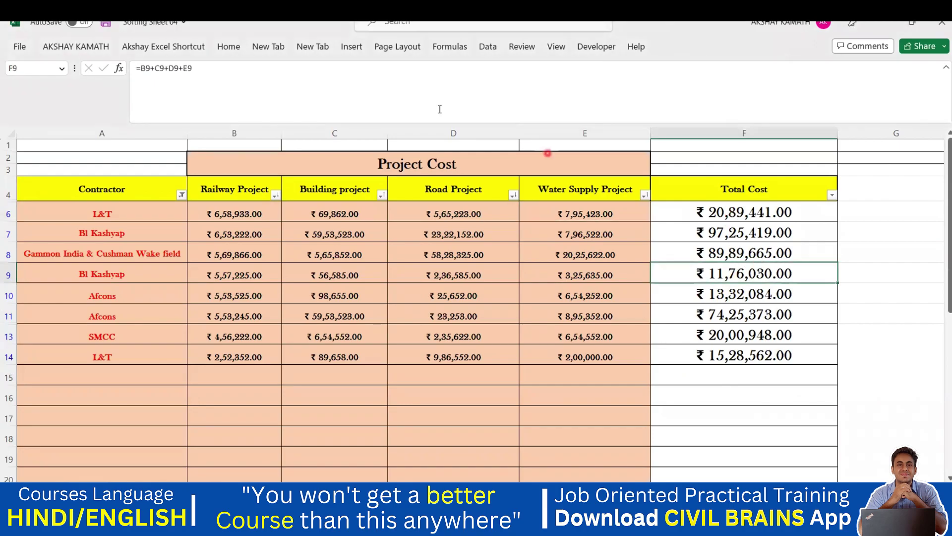
{"action": "left_click", "coordinate": [130, 186]}
{"action": "key", "text": "alt+d"}
{"action": "key", "text": "s"}
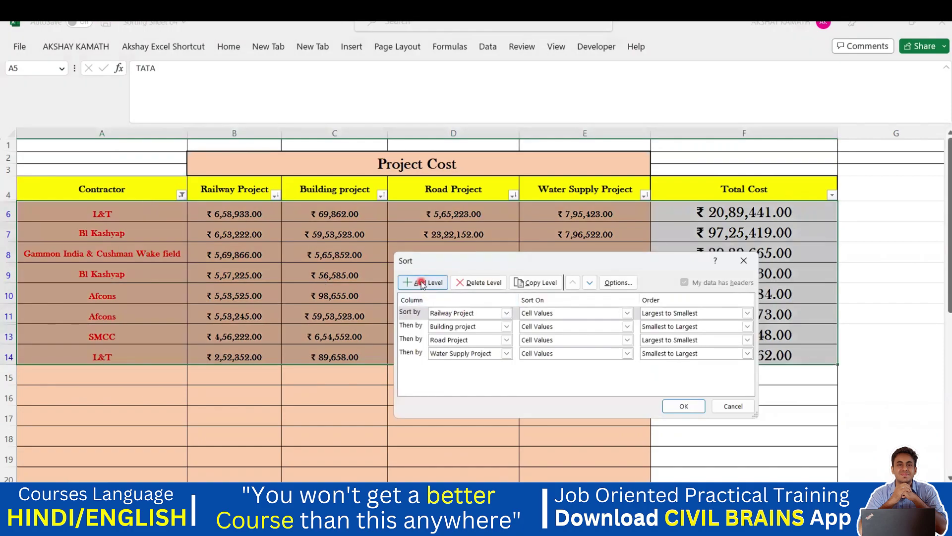
{"action": "double_click", "coordinate": [479, 283]}
{"action": "double_click", "coordinate": [479, 282]}
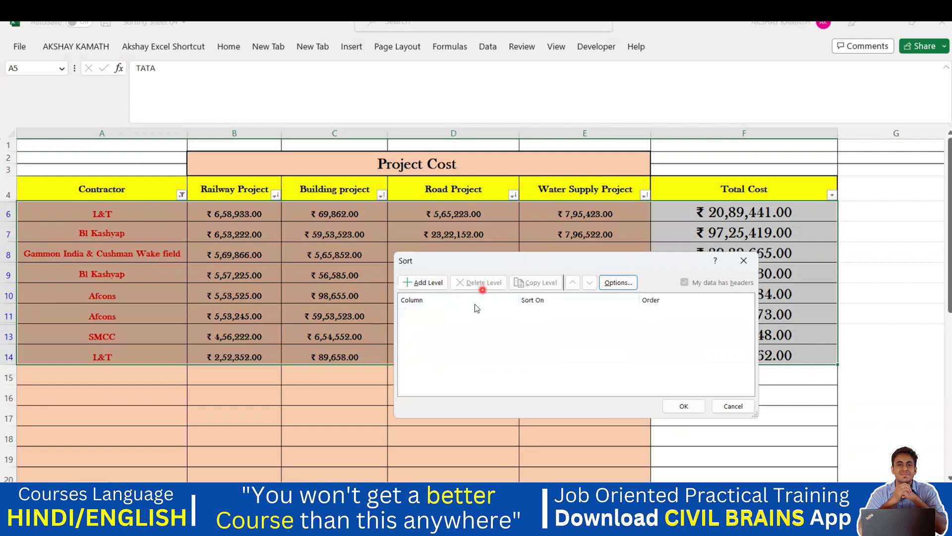
- Add a sort level on Total Cost from Smallest to Largest and sort the contractors table
{"action": "left_click", "coordinate": [424, 283]}
{"action": "left_click", "coordinate": [506, 313]}
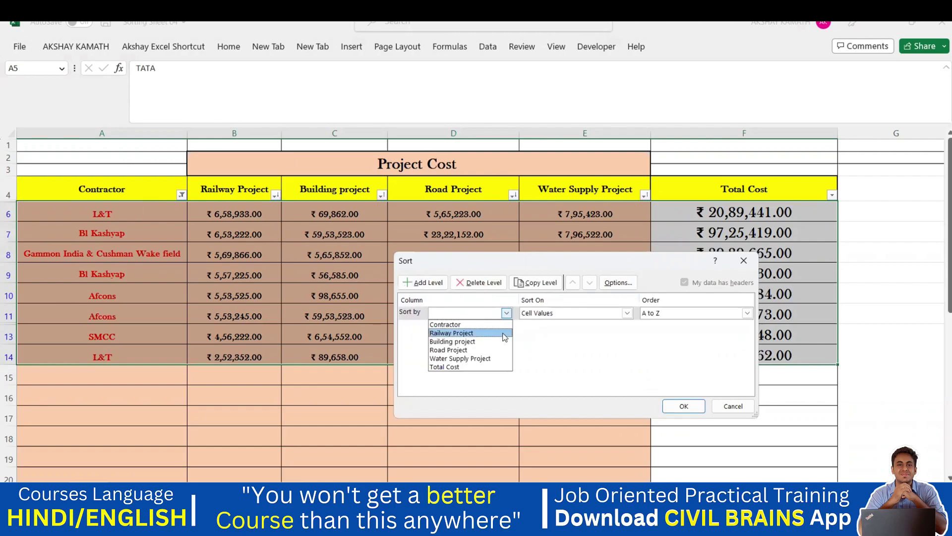
{"action": "left_click", "coordinate": [447, 368]}
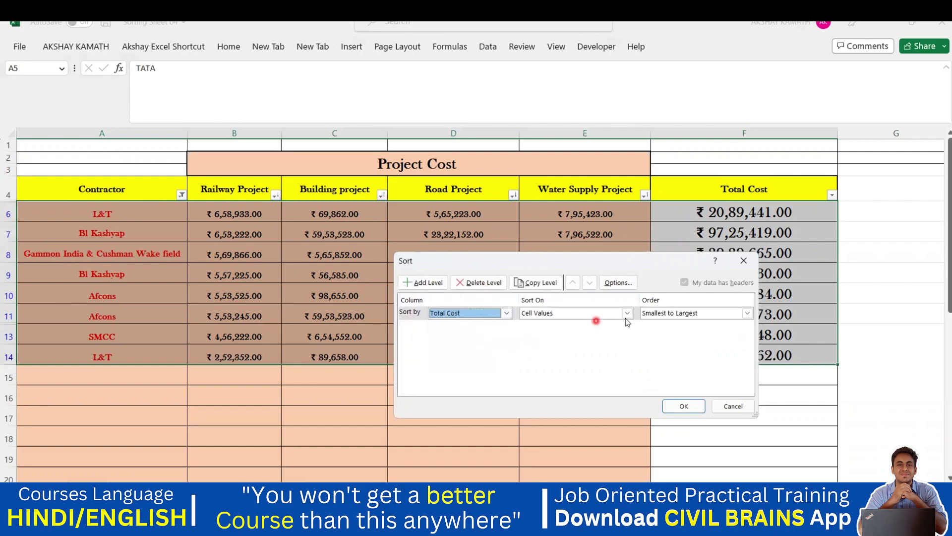
{"action": "left_click", "coordinate": [667, 312]}
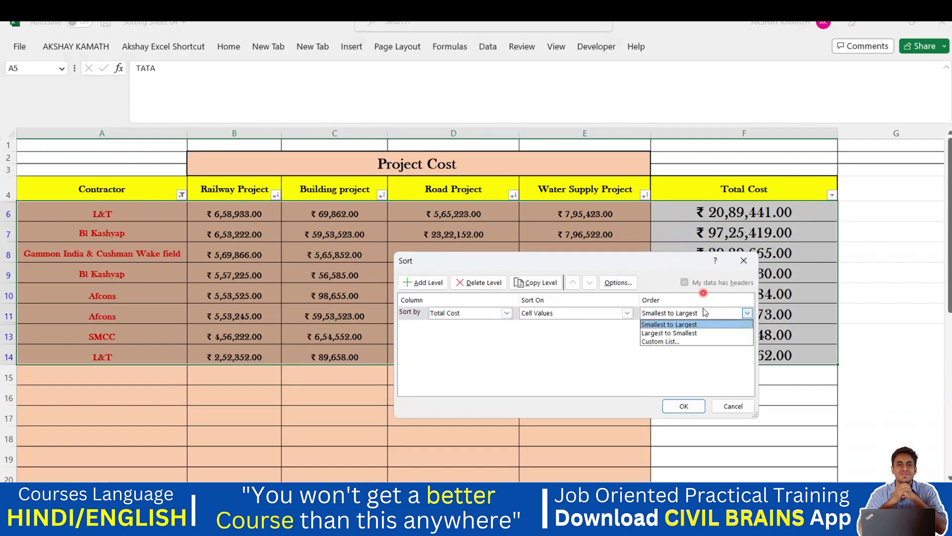
{"action": "left_click", "coordinate": [671, 325]}
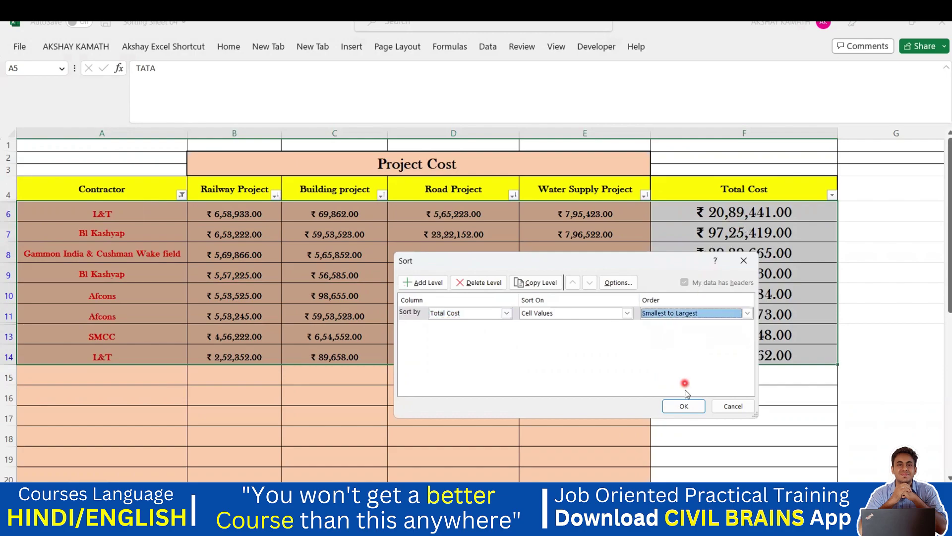
{"action": "left_click", "coordinate": [684, 406]}
{"action": "left_click", "coordinate": [717, 398]}
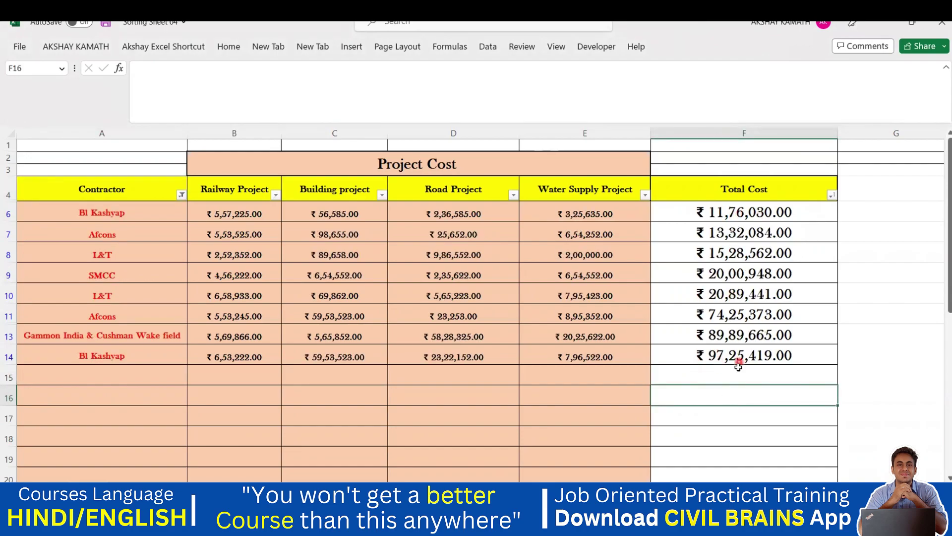
- Examine the order of the Total Cost values from row 6 to row 14
{"action": "left_click_drag", "start_coordinate": [773, 213], "coordinate": [771, 355]}
{"action": "left_click", "coordinate": [758, 396]}
{"action": "left_click_drag", "start_coordinate": [747, 213], "coordinate": [744, 356]}
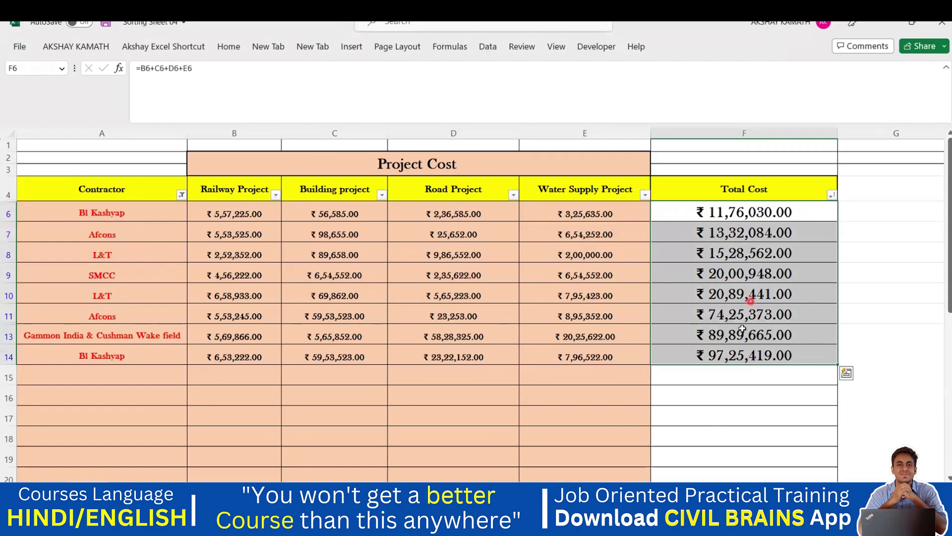
{"action": "mouse_move", "coordinate": [140, 361]}
{"action": "left_mouse_down"}
{"action": "mouse_move", "coordinate": [127, 212]}
{"action": "mouse_move", "coordinate": [137, 365]}
{"action": "left_mouse_up"}
{"action": "left_click", "coordinate": [140, 378]}
{"action": "left_click_drag", "start_coordinate": [744, 212], "coordinate": [746, 356]}
{"action": "left_click", "coordinate": [758, 408]}
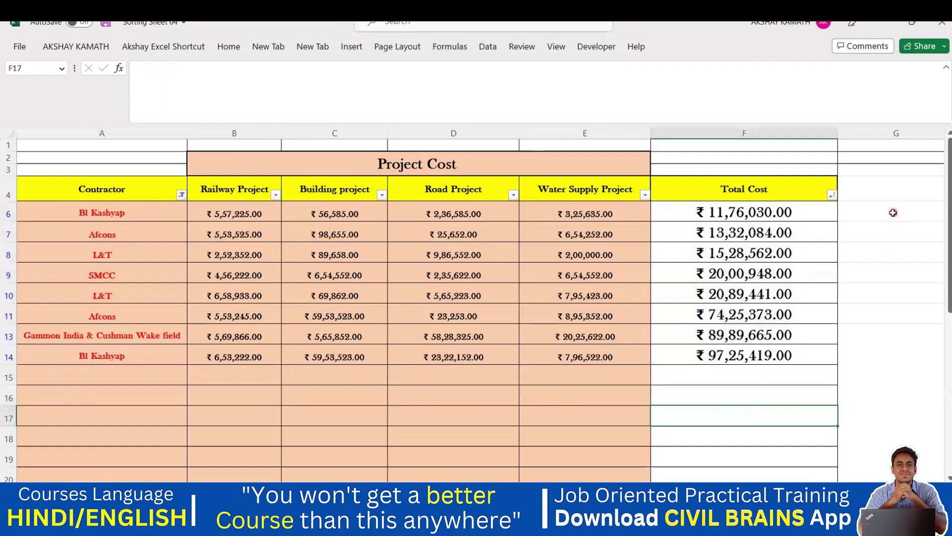
{"action": "left_click", "coordinate": [766, 211]}
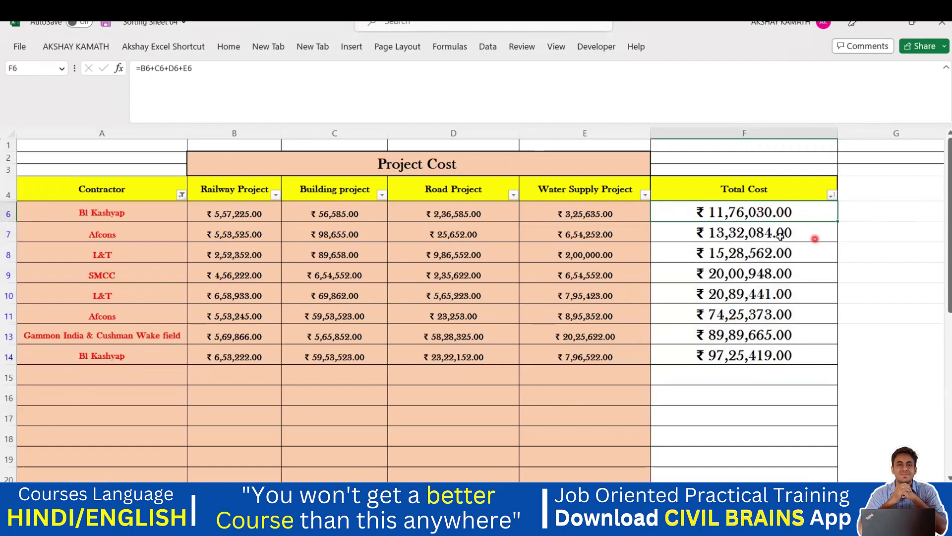
{"action": "left_click", "coordinate": [750, 358]}
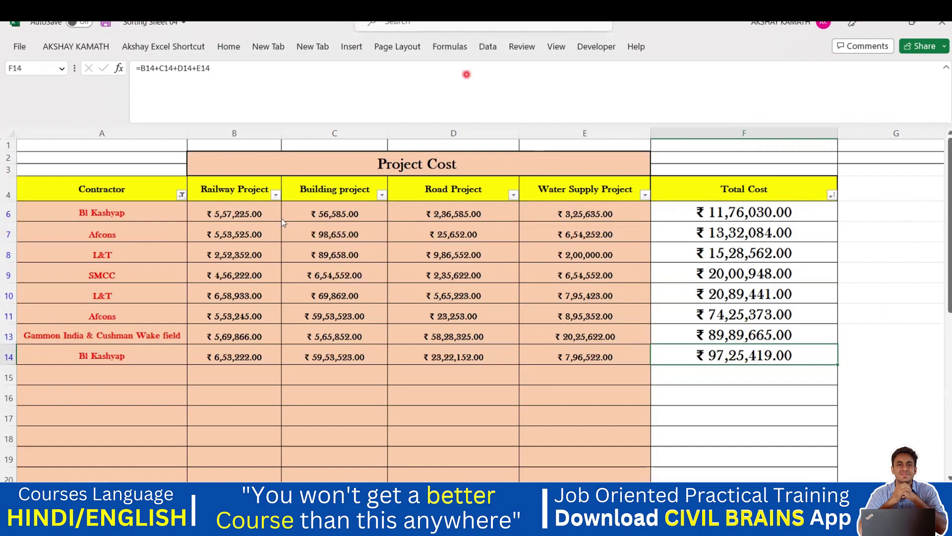
- Compare the order of the values in the Railway, Building, Road and Water Supply Project columns
{"action": "left_click", "coordinate": [232, 315]}
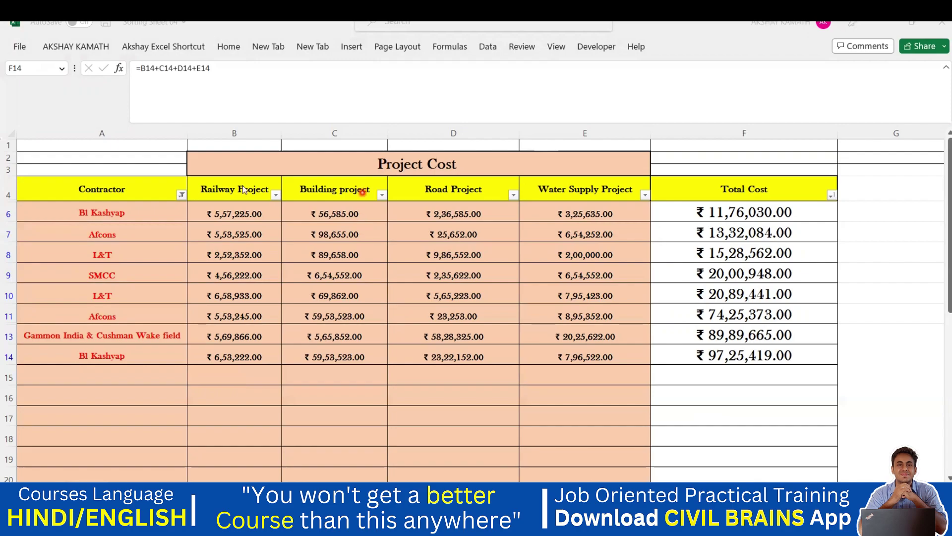
{"action": "left_click_drag", "start_coordinate": [244, 214], "coordinate": [251, 357]}
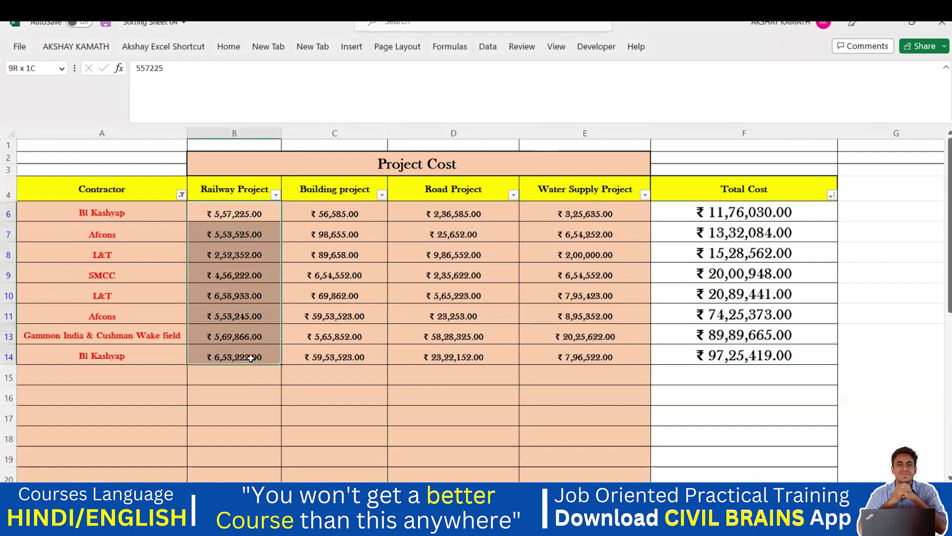
{"action": "left_click_drag", "start_coordinate": [340, 213], "coordinate": [355, 356]}
{"action": "left_click_drag", "start_coordinate": [473, 216], "coordinate": [481, 379]}
{"action": "left_click_drag", "start_coordinate": [593, 214], "coordinate": [606, 342]}
{"action": "left_click_drag", "start_coordinate": [606, 272], "coordinate": [601, 310]}
{"action": "left_click", "coordinate": [602, 310]}
{"action": "left_click_drag", "start_coordinate": [584, 214], "coordinate": [594, 342]}
{"action": "left_click", "coordinate": [608, 297]}
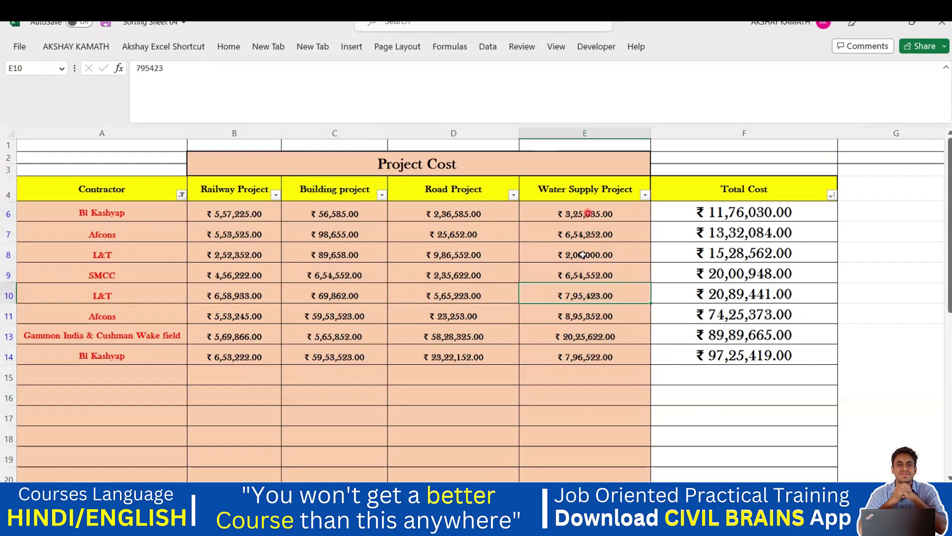